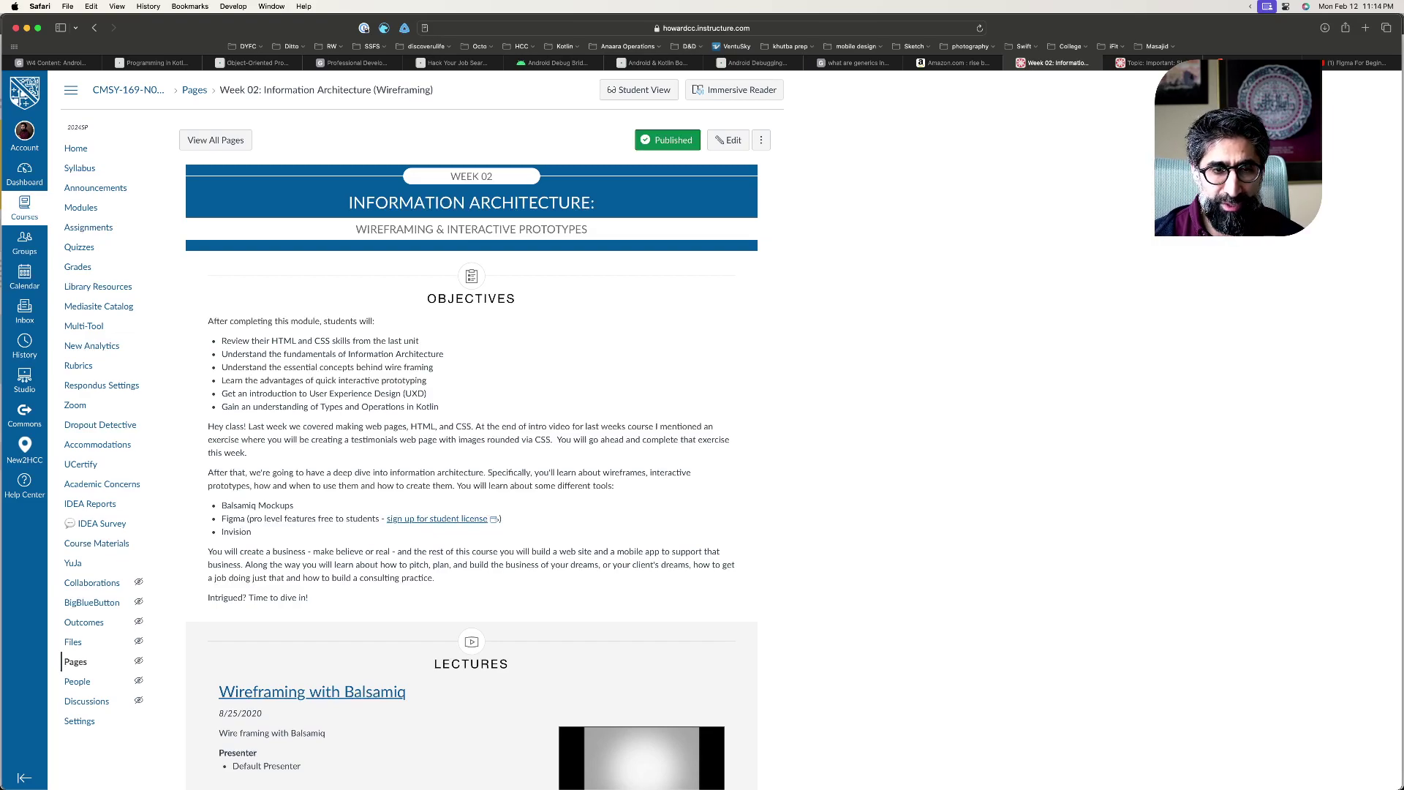
- Highlight the Balsamiq Mockups, Invision and Figma entries in the course page's list of tools
left_click_drag(221, 505, 294, 506)
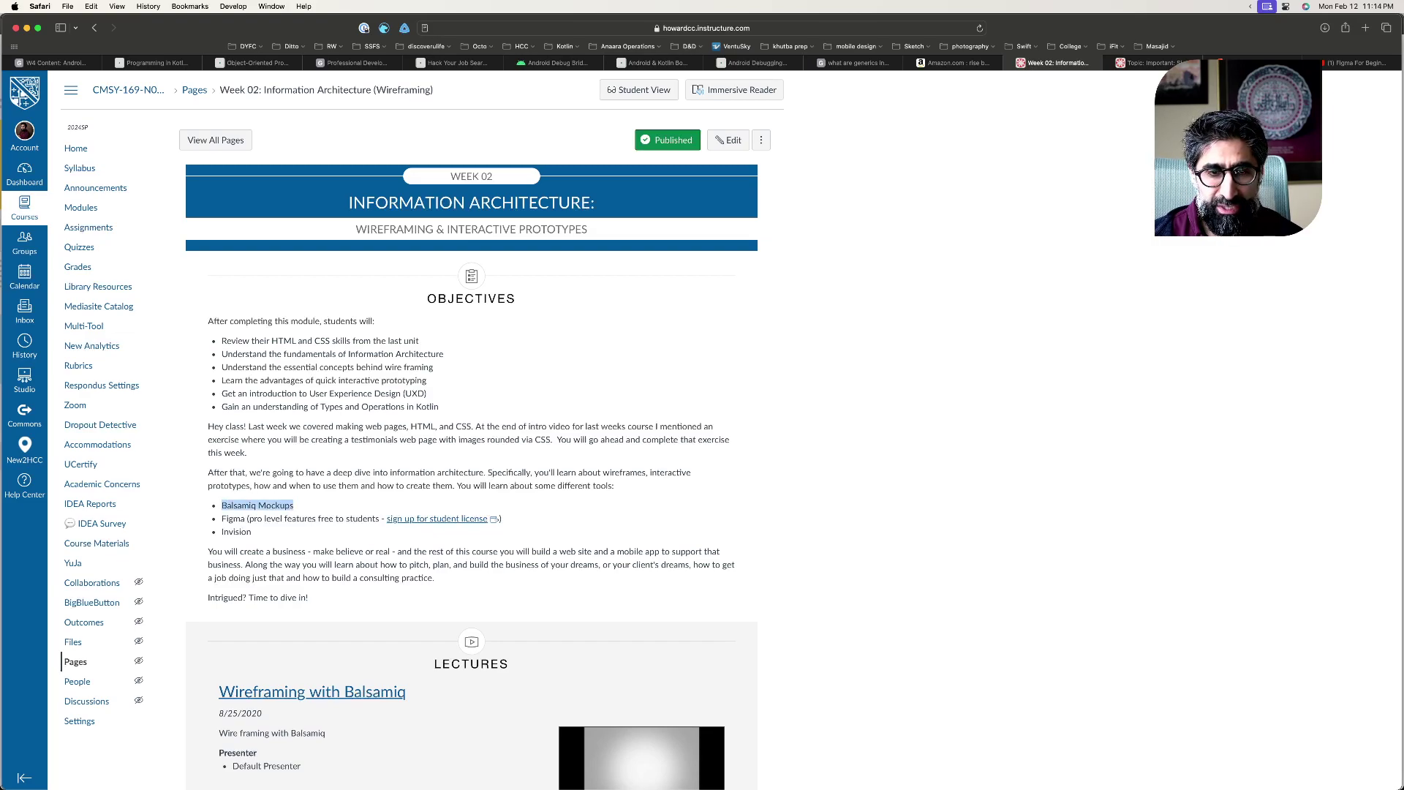
double_click(235, 532)
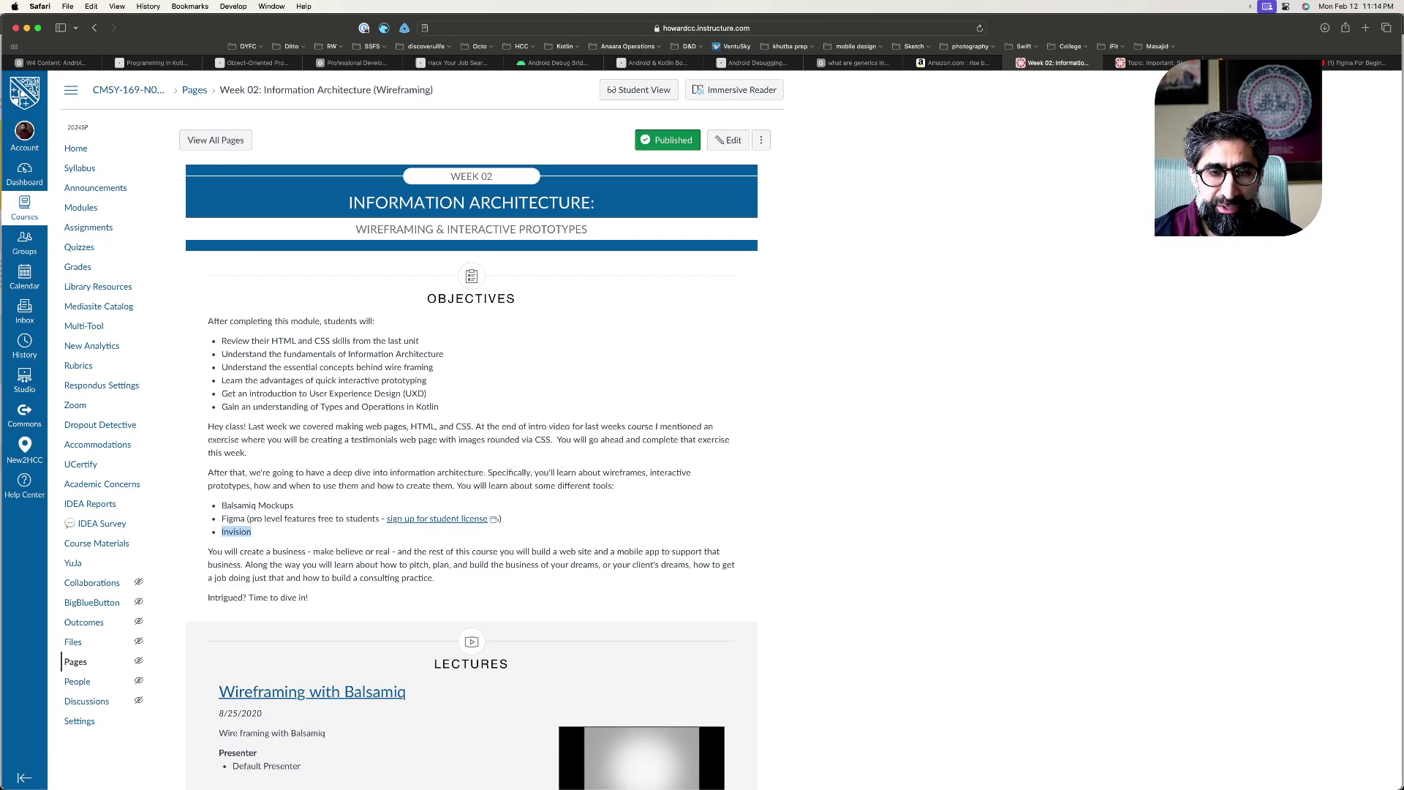
double_click(232, 518)
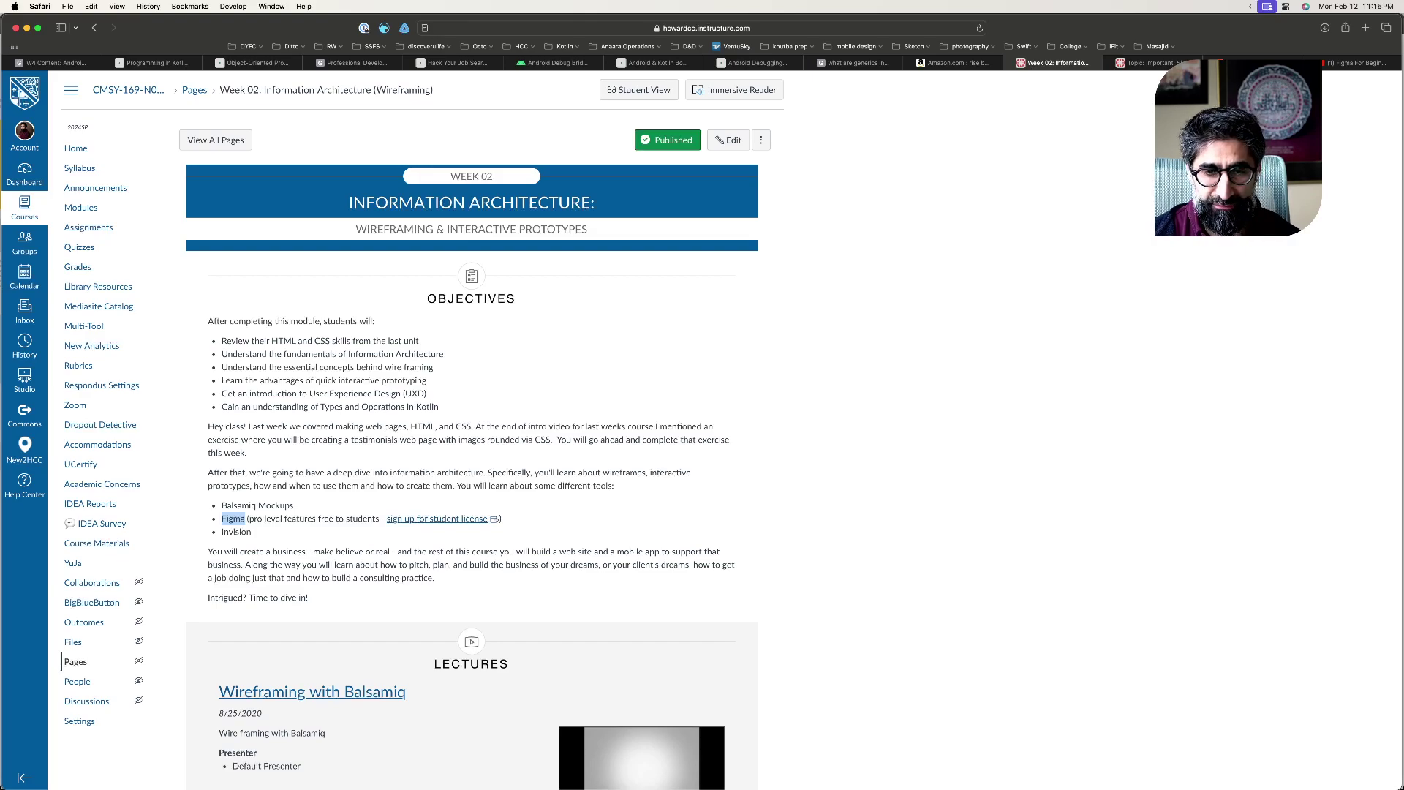
- Open the "Figma for Beginners tutorial (4 parts)" link from the User Experience Design resources in a new tab and switch to it
scroll(464, 695, "down", 4)
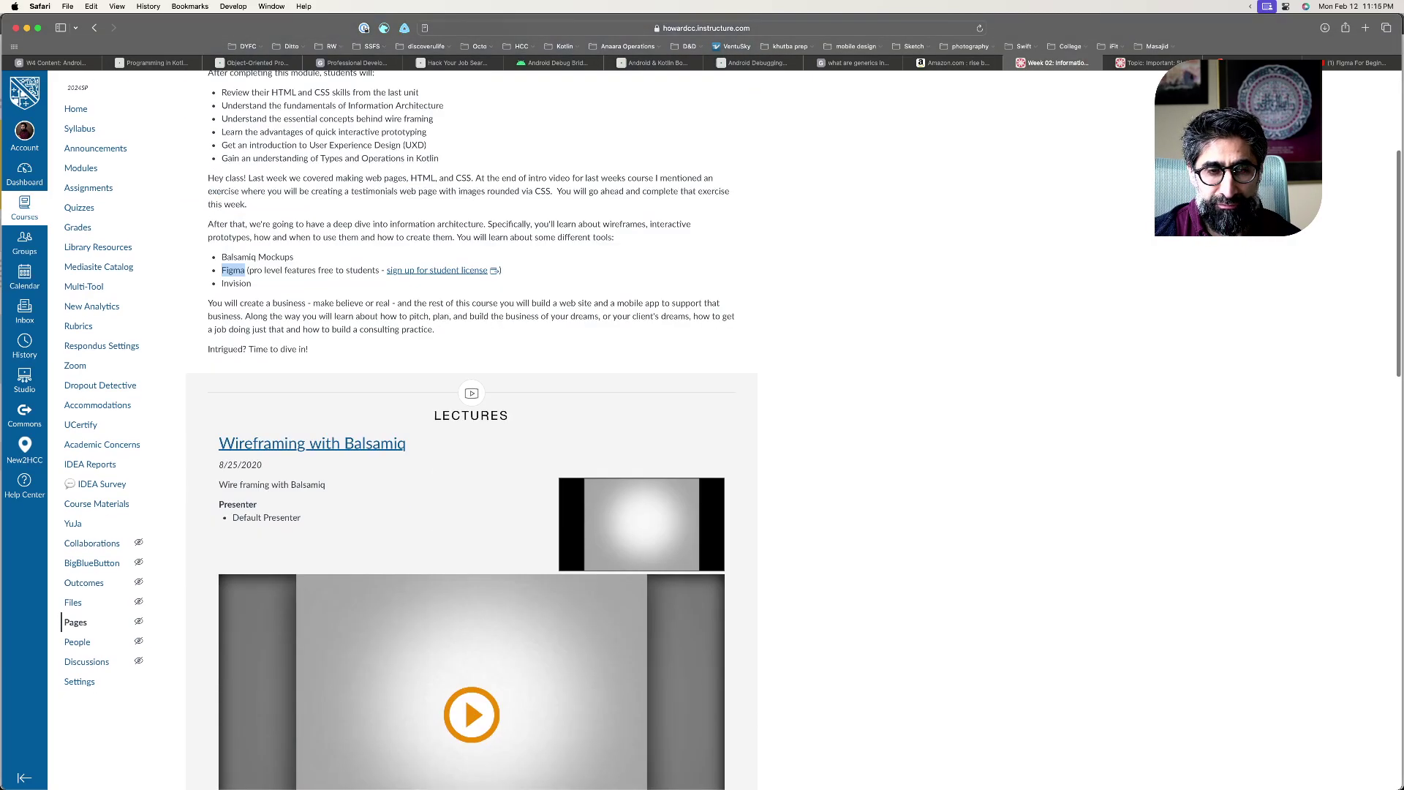
scroll(464, 694, "up", 2)
scroll(464, 695, "down", 10)
scroll(472, 431, "down", 3)
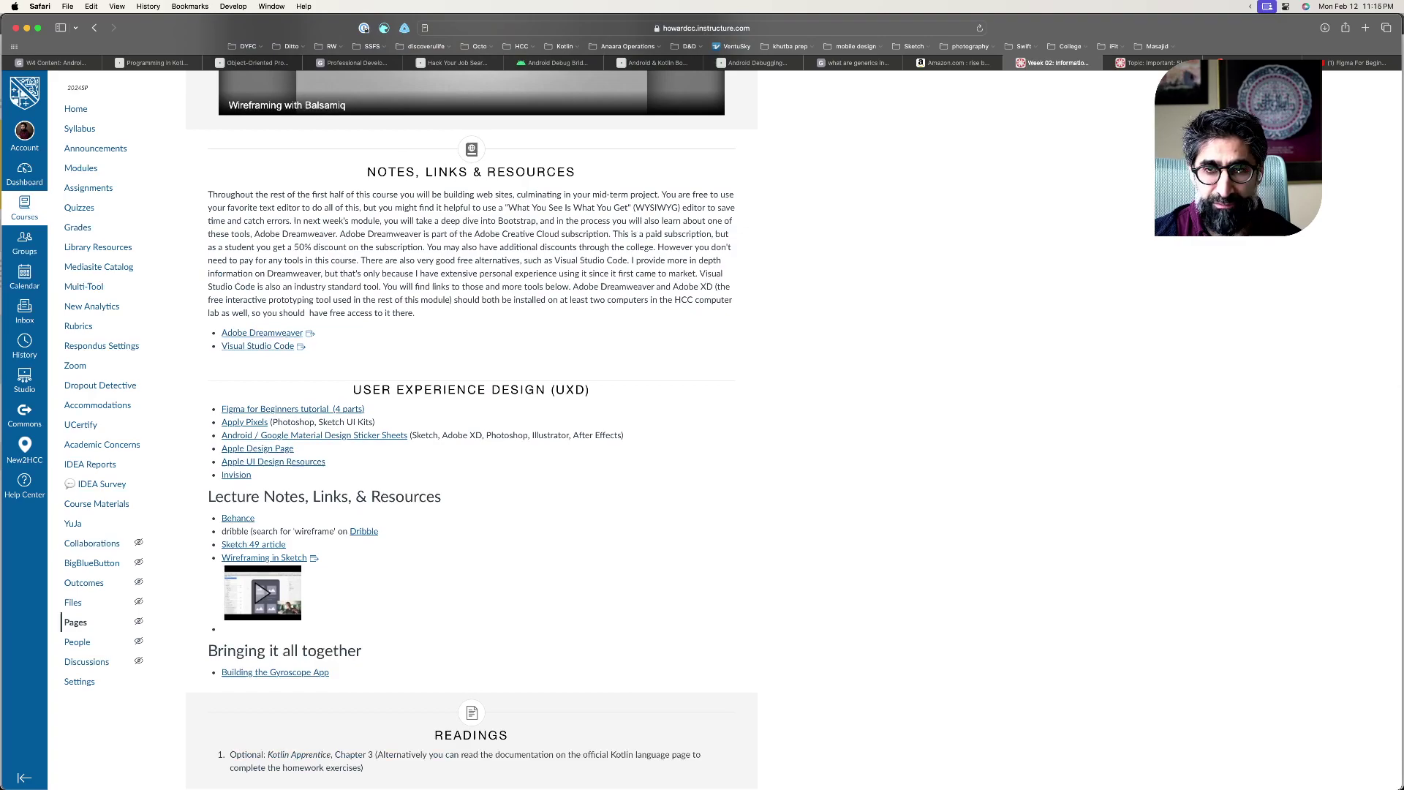
right_click(322, 409)
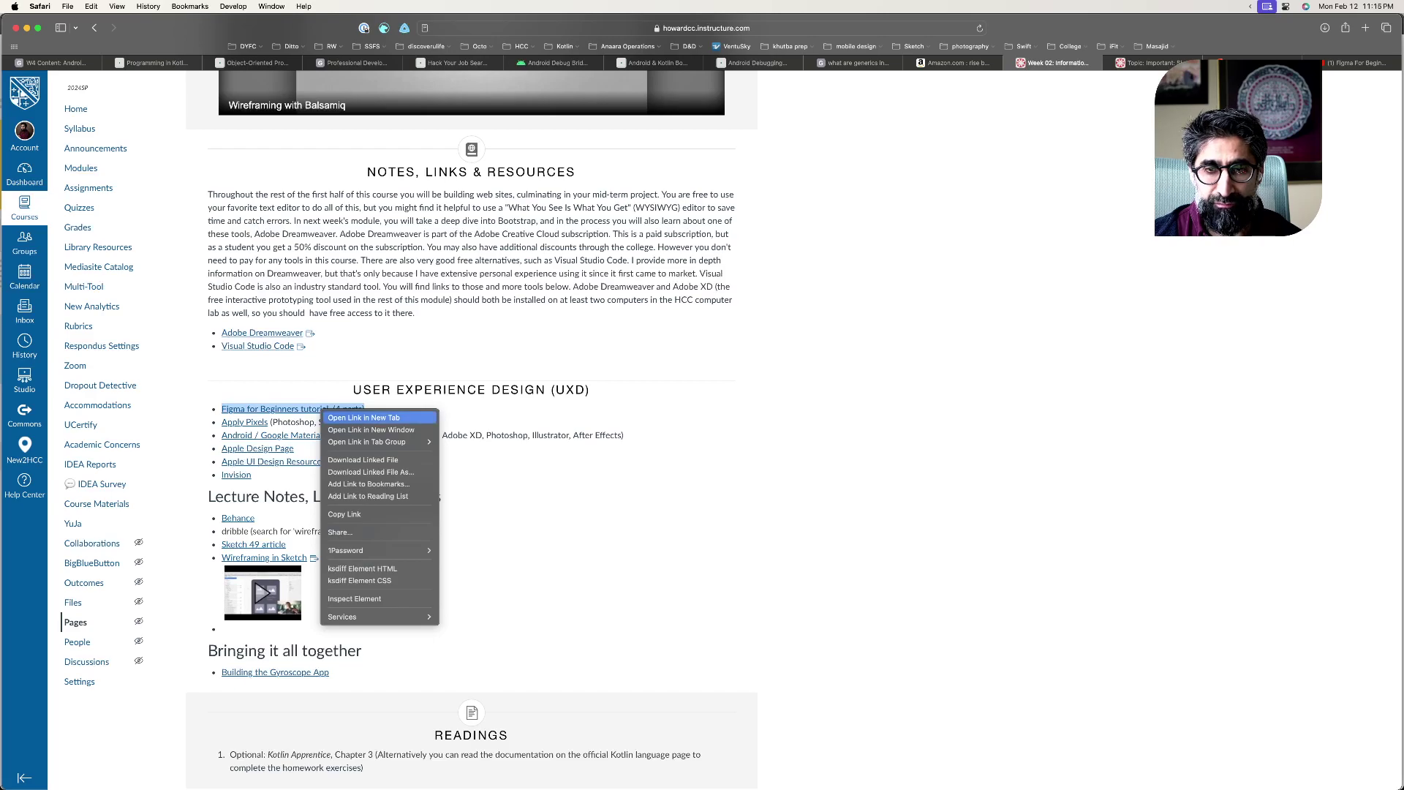
left_click(343, 417)
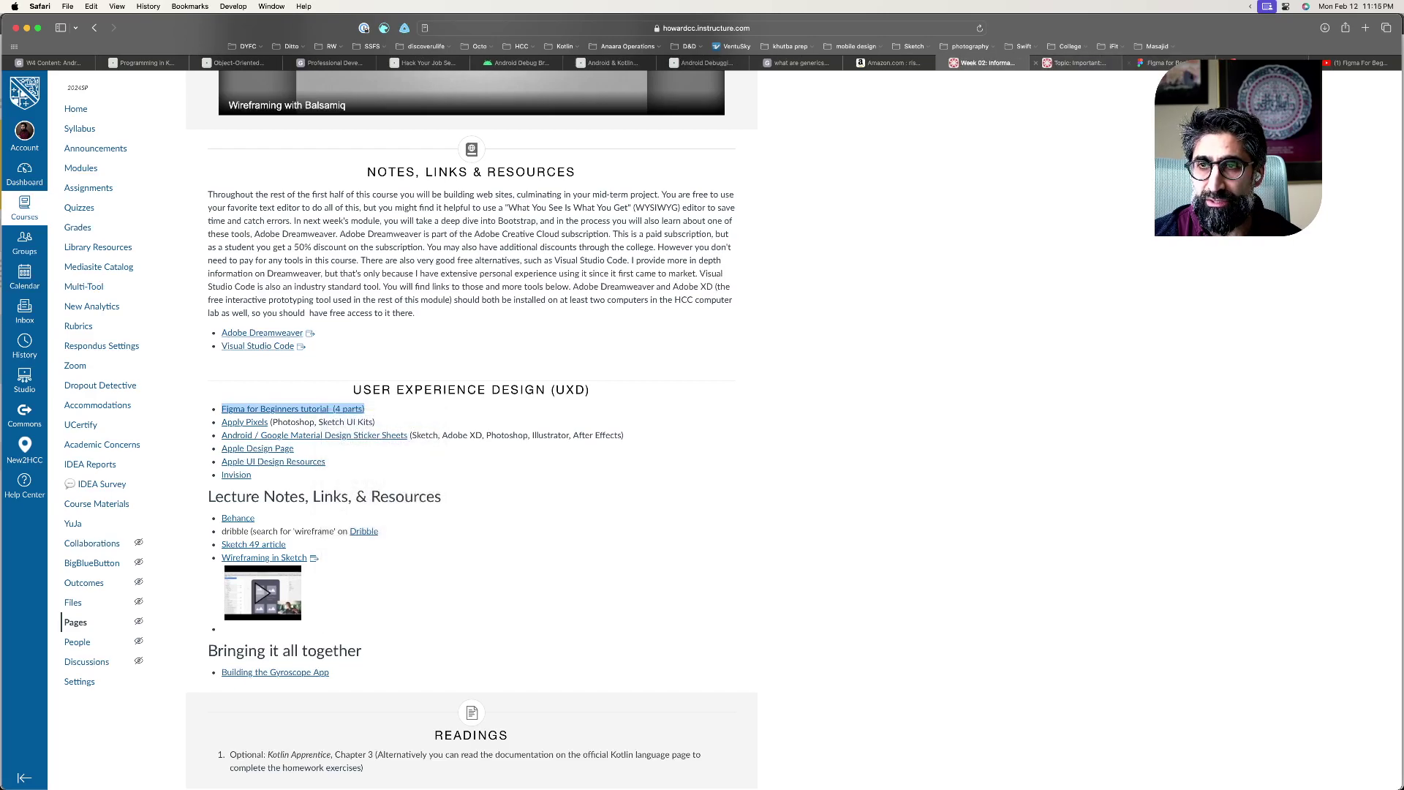
left_click(1159, 63)
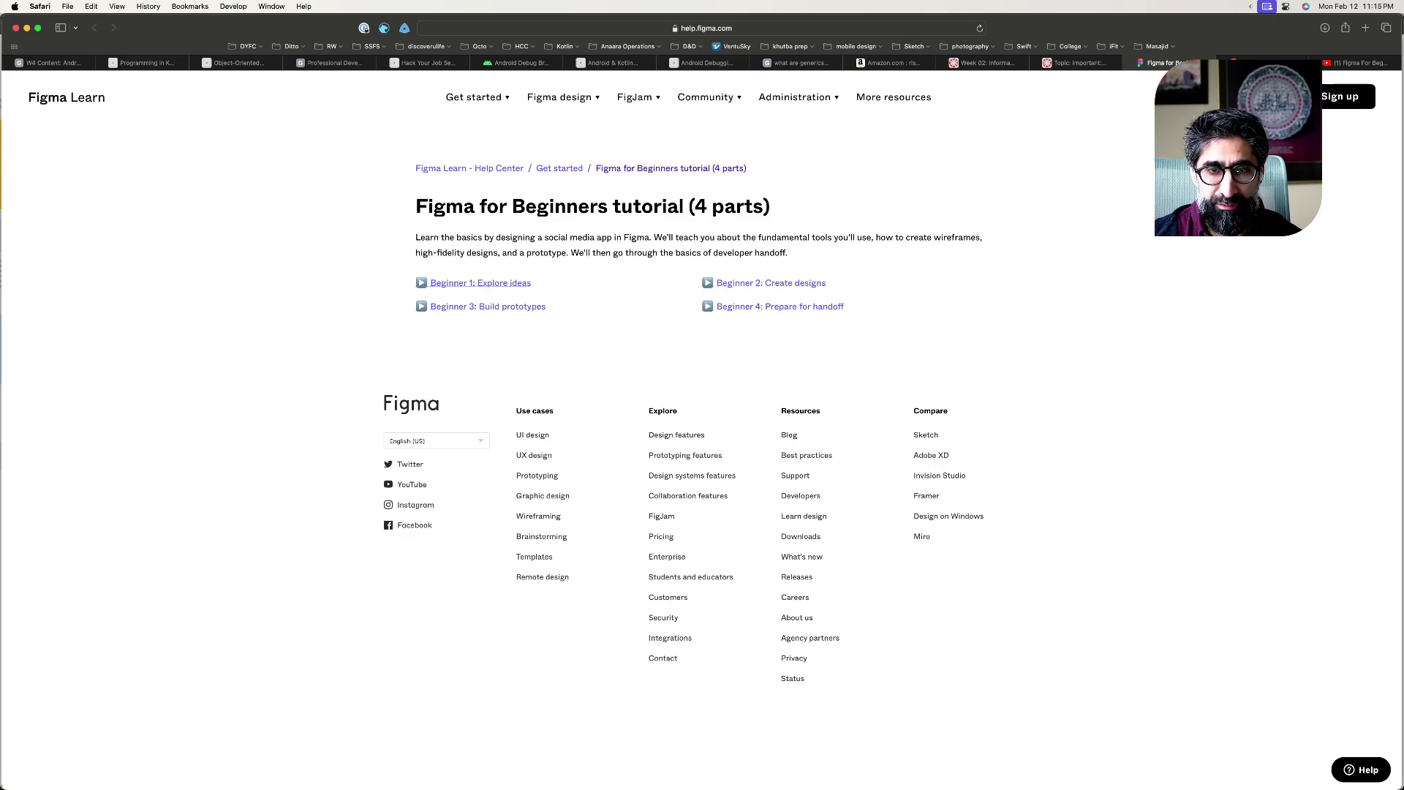
- Open the "Beginner 1: Explore ideas" lesson's video on YouTube, paused and in full screen
left_click(497, 284)
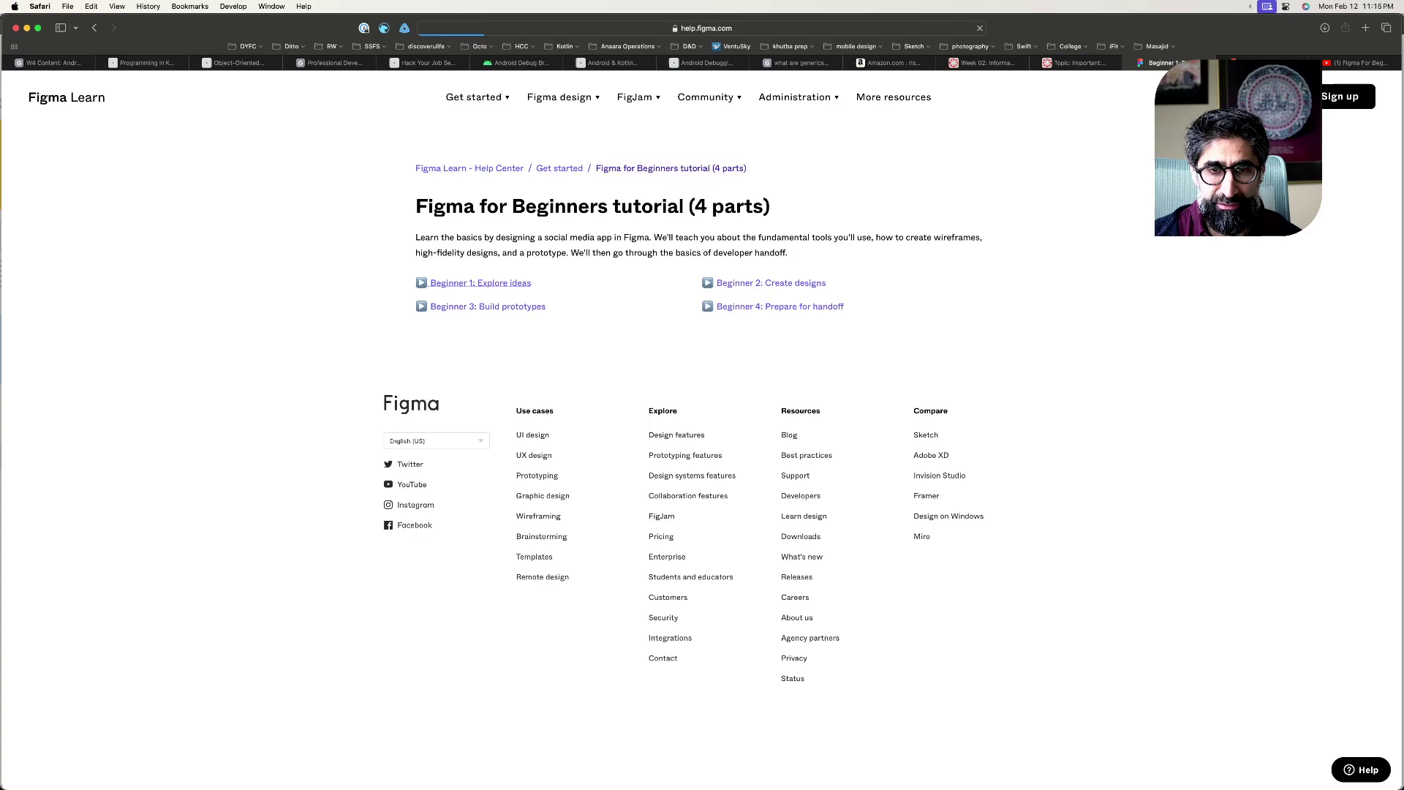
left_click(462, 440)
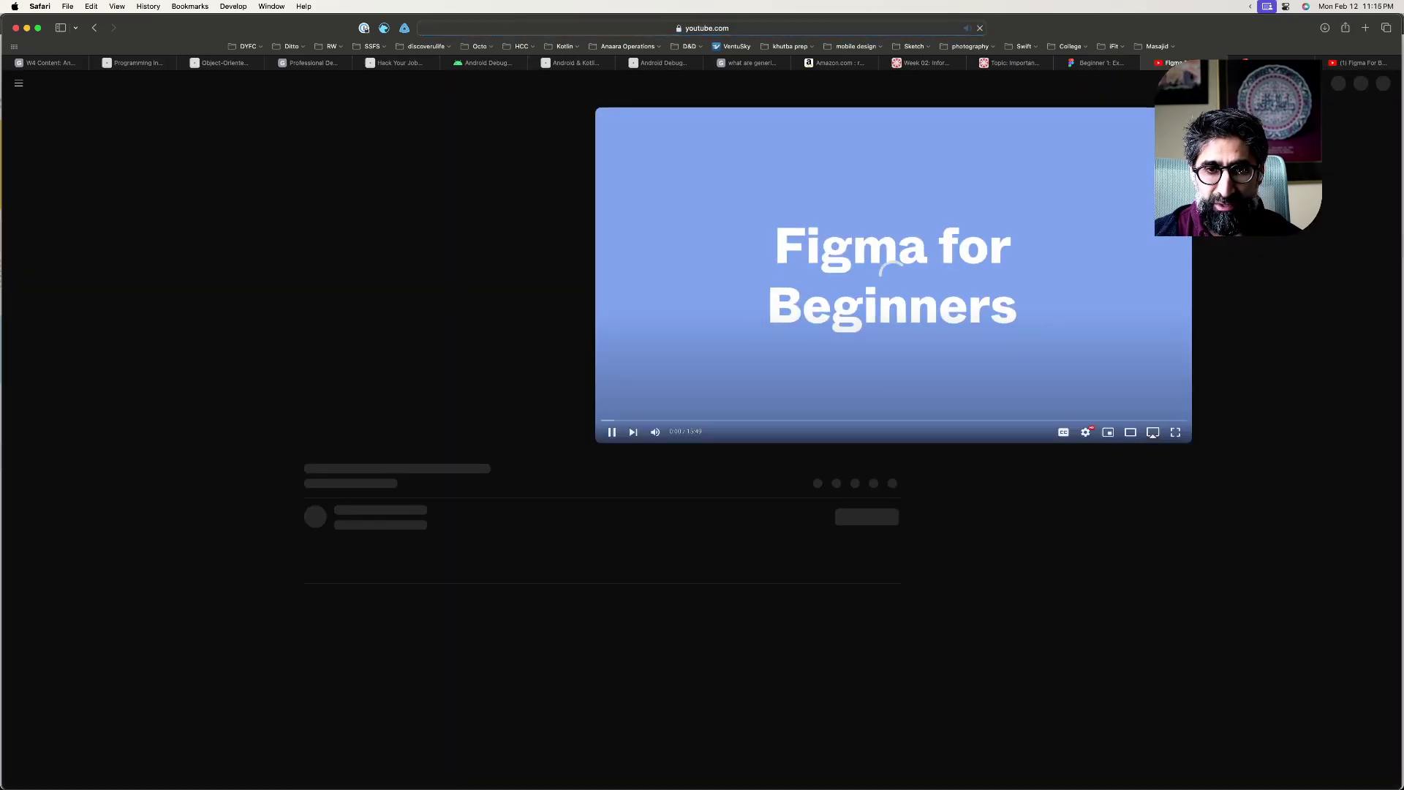
left_click(320, 431)
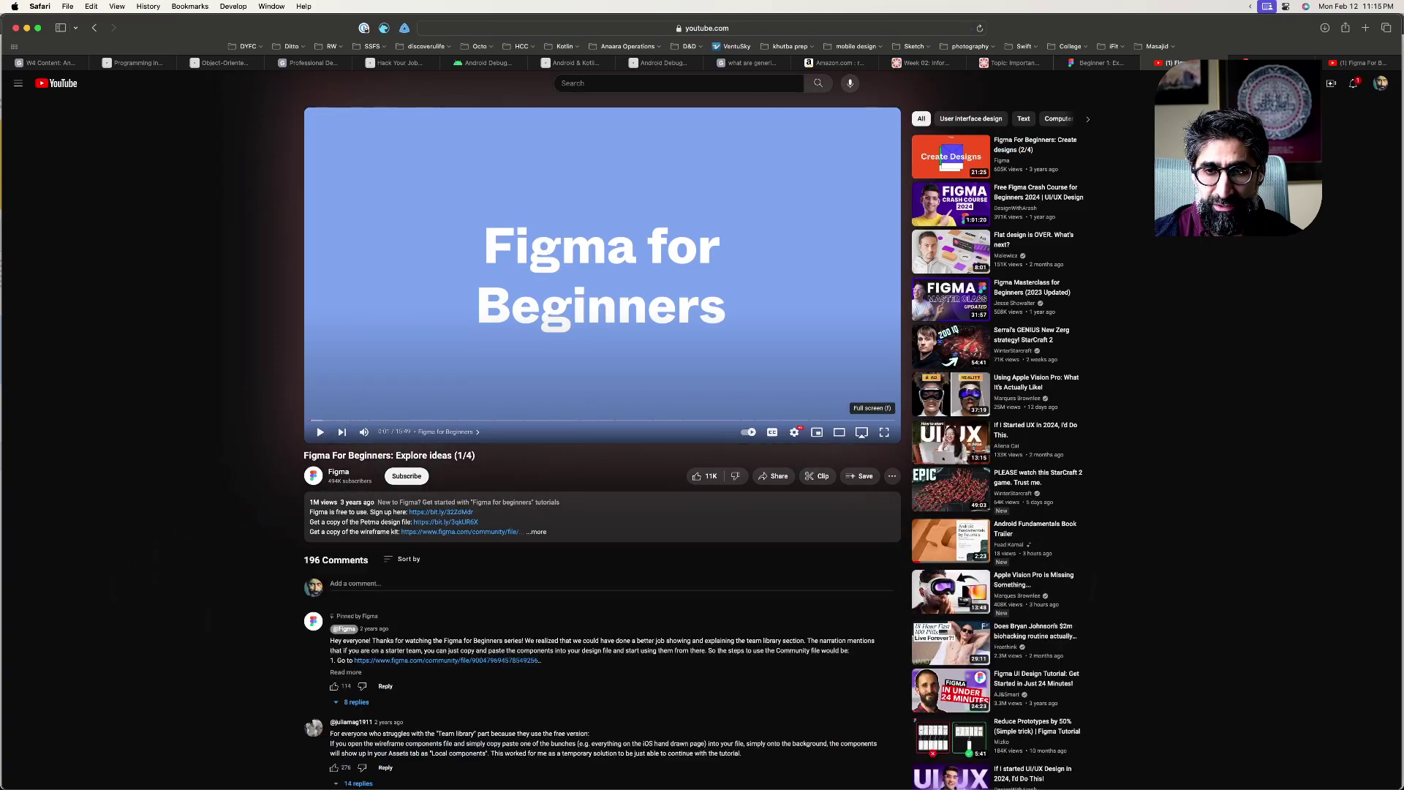
left_click(883, 433)
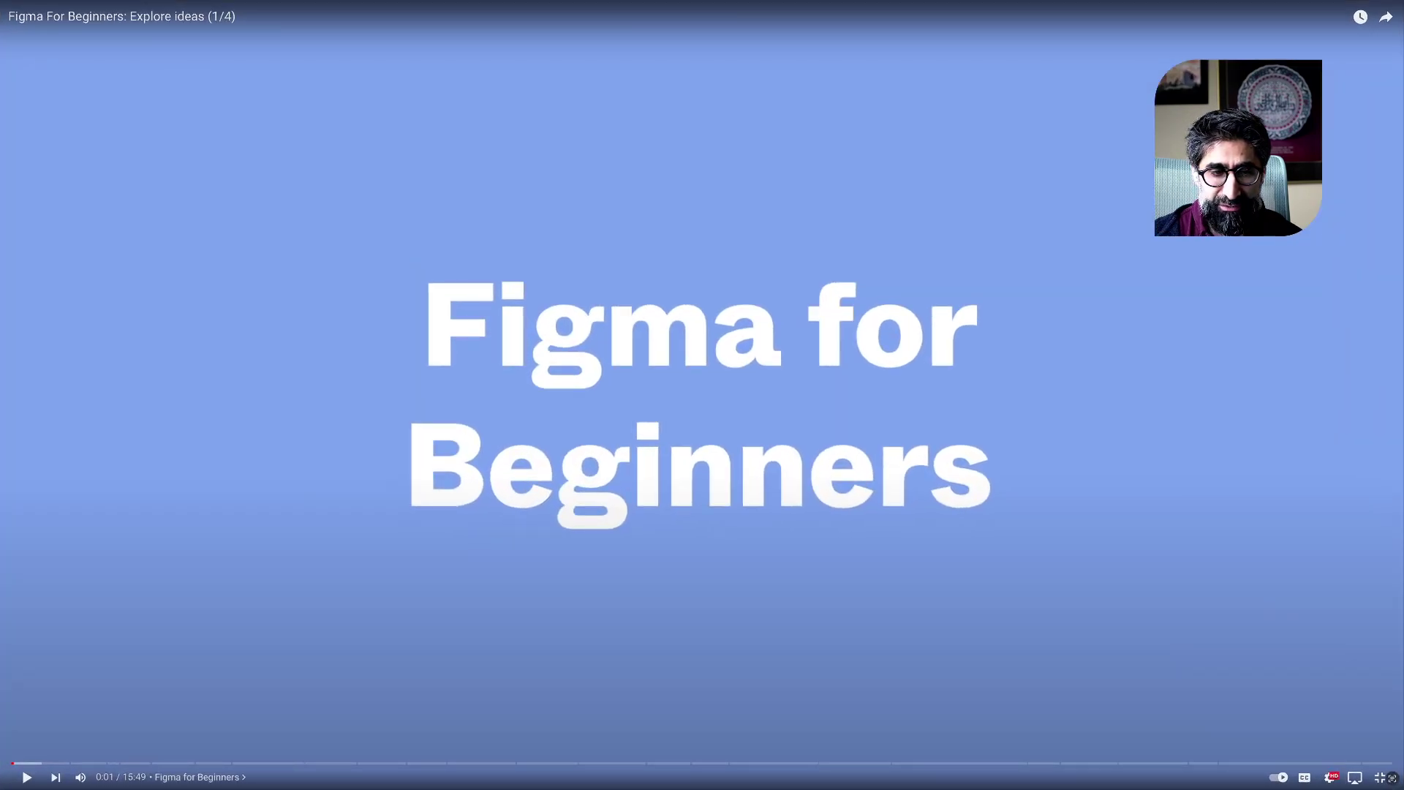
- Skim the Explore ideas video up to 3:40 in the Pan and Zoom chapter, and leave full screen
left_click_drag(22, 763, 26, 763)
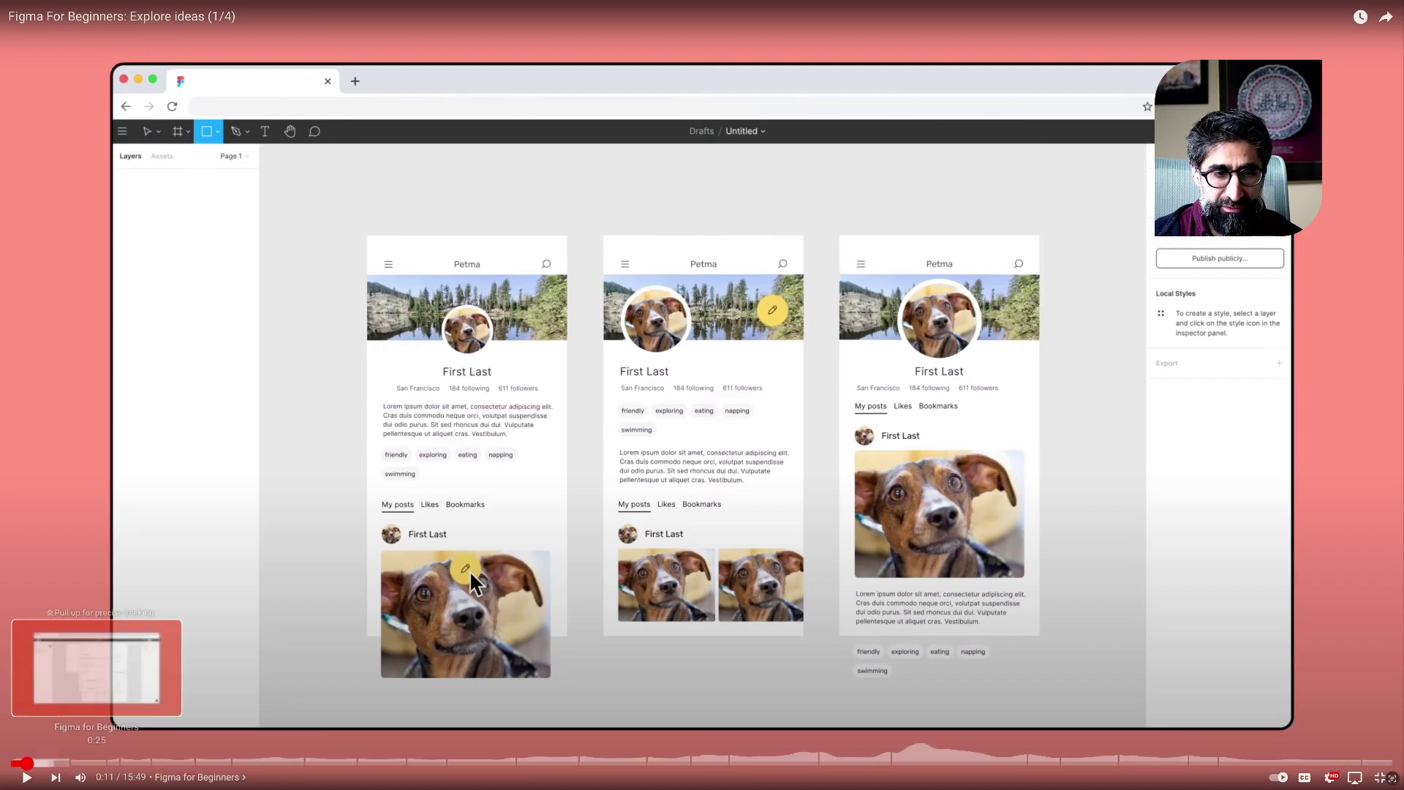
left_click(54, 763)
left_click_drag(74, 762, 144, 763)
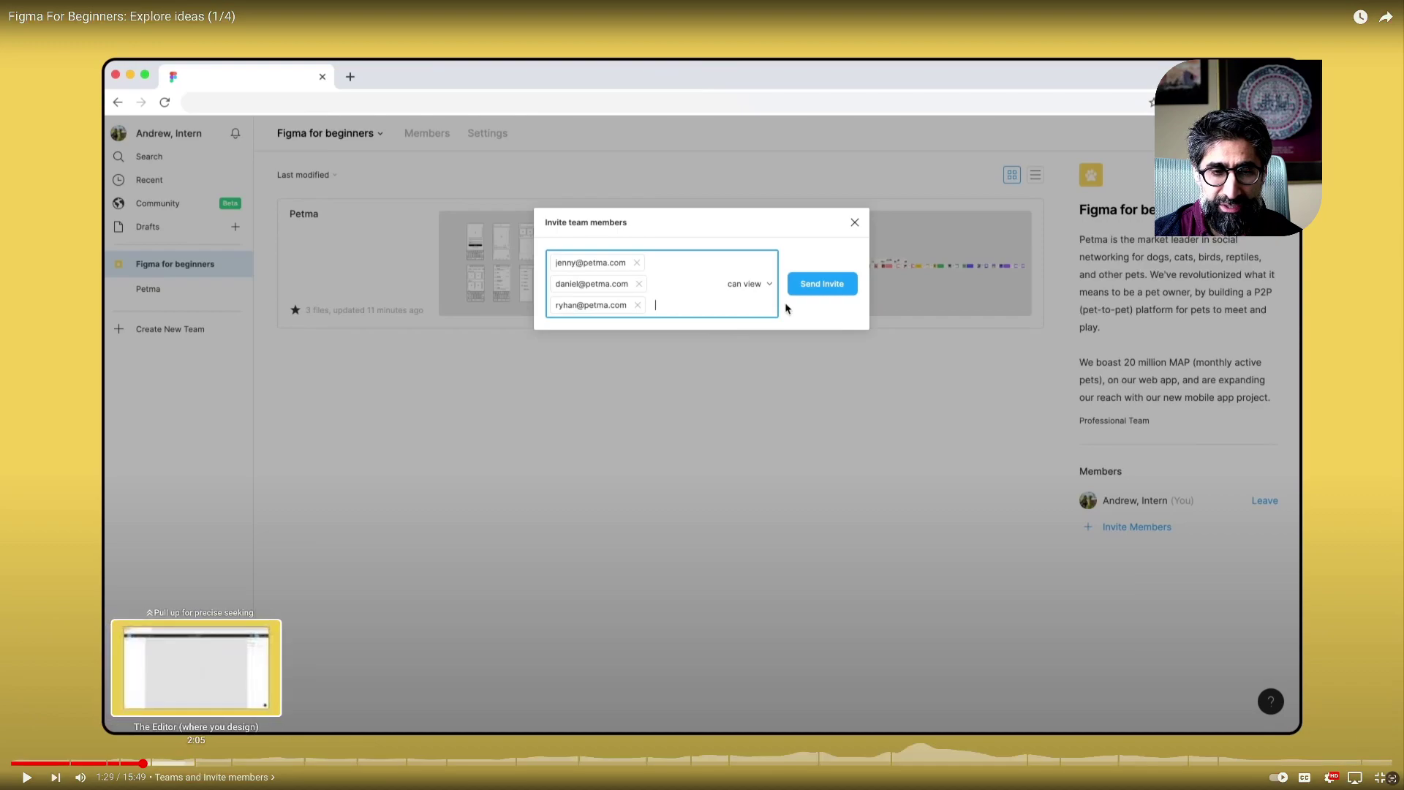
left_click(194, 763)
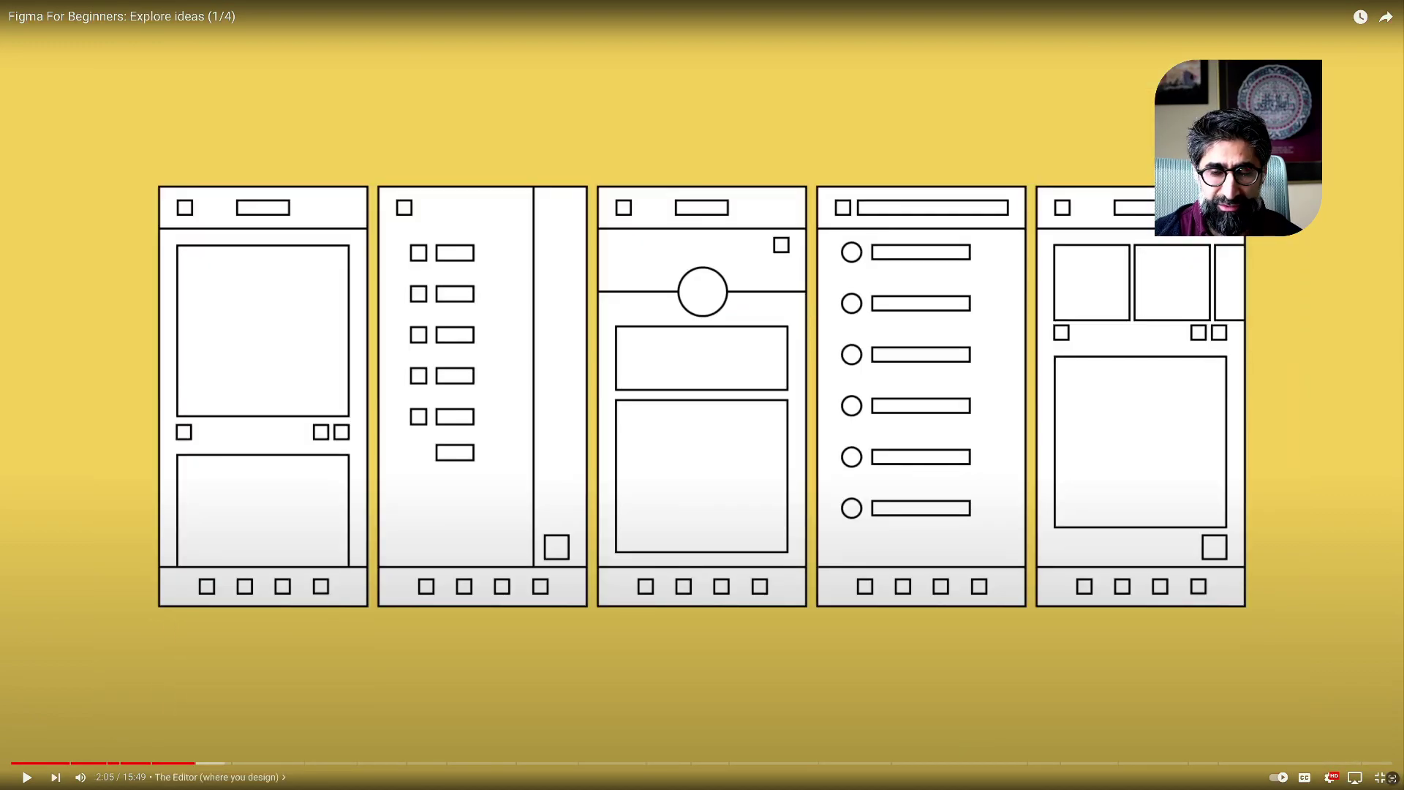
left_click_drag(194, 762, 334, 762)
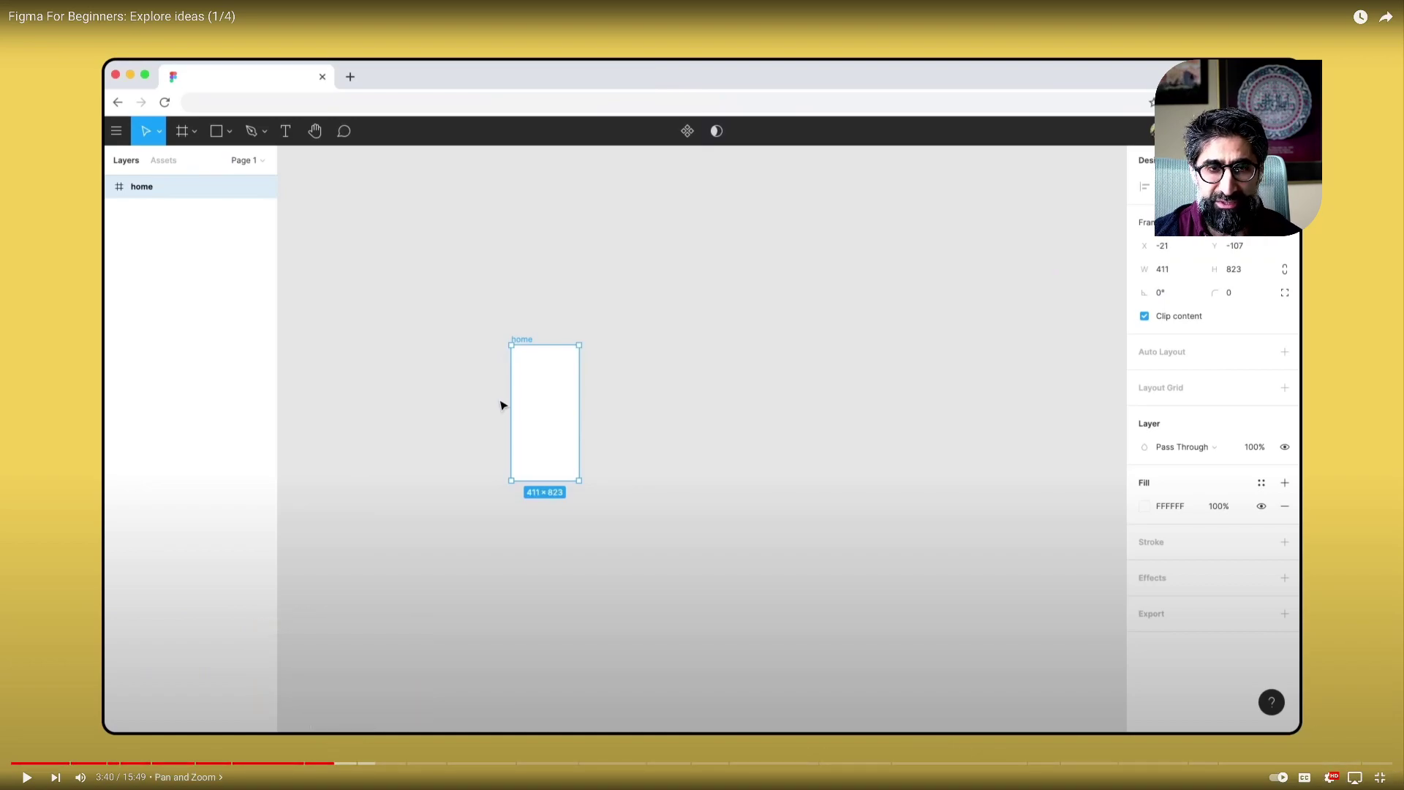
left_click(1389, 777)
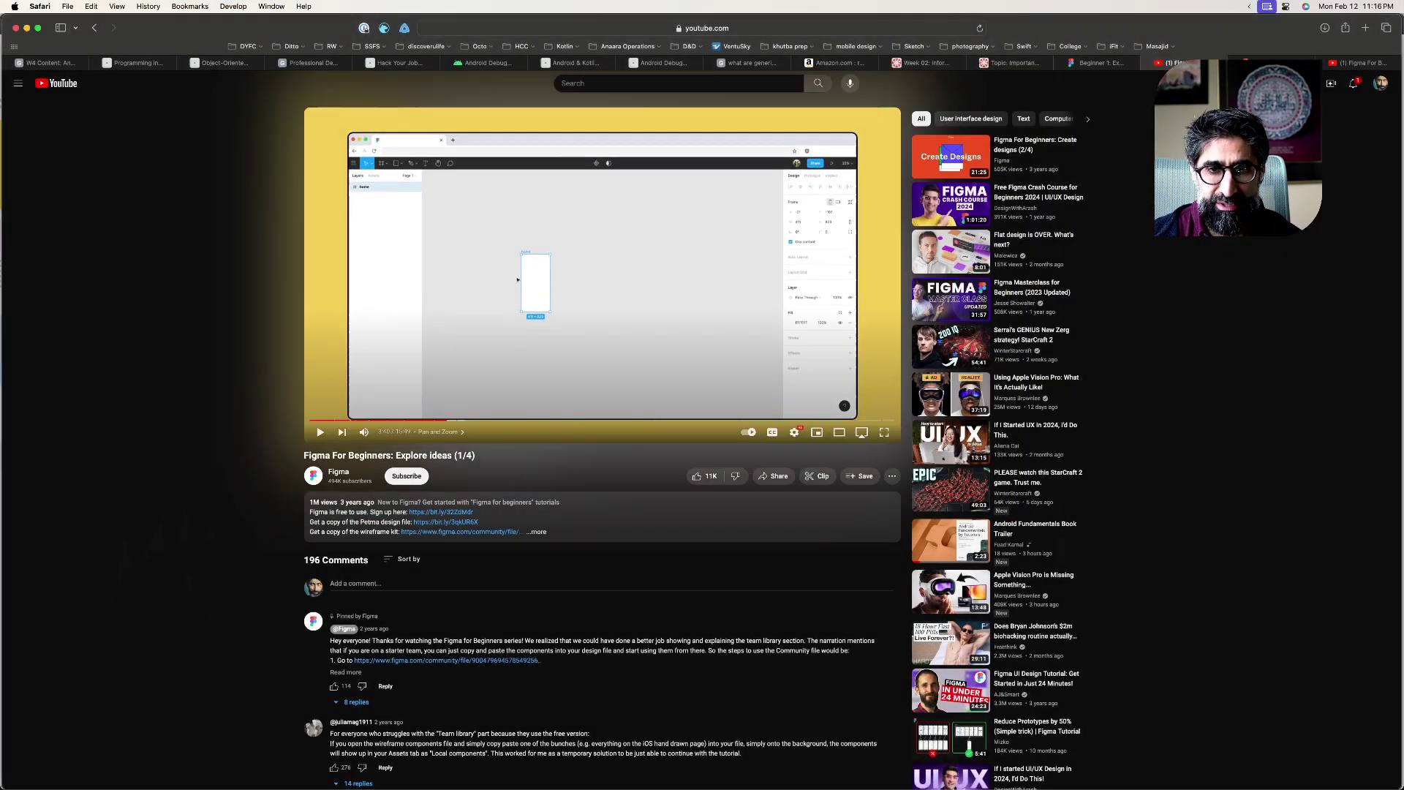
- Switch to Figma and look over the existing FigJam board from its linked website wireframes to the template instructions
key("super+Tab")
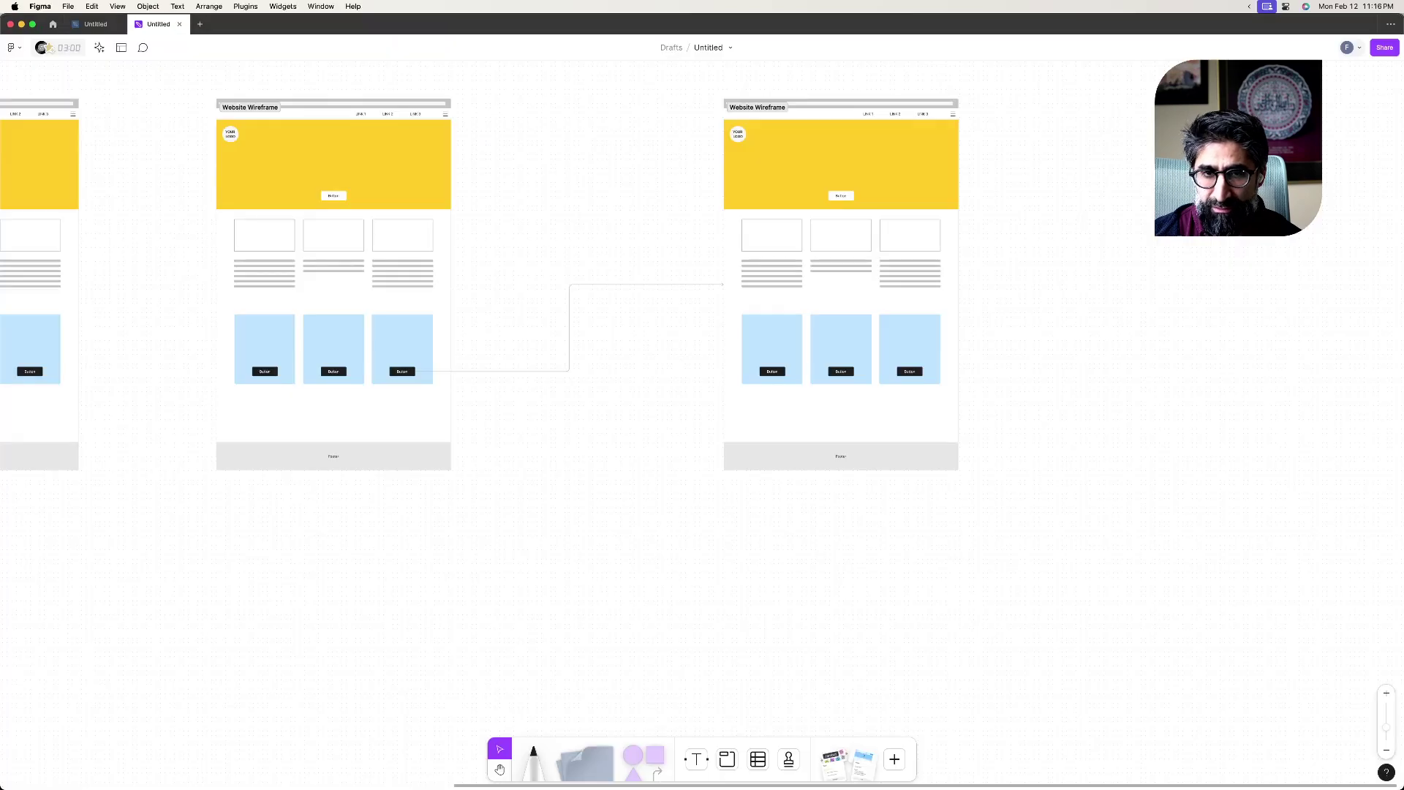
scroll(167, 468, "left", 15)
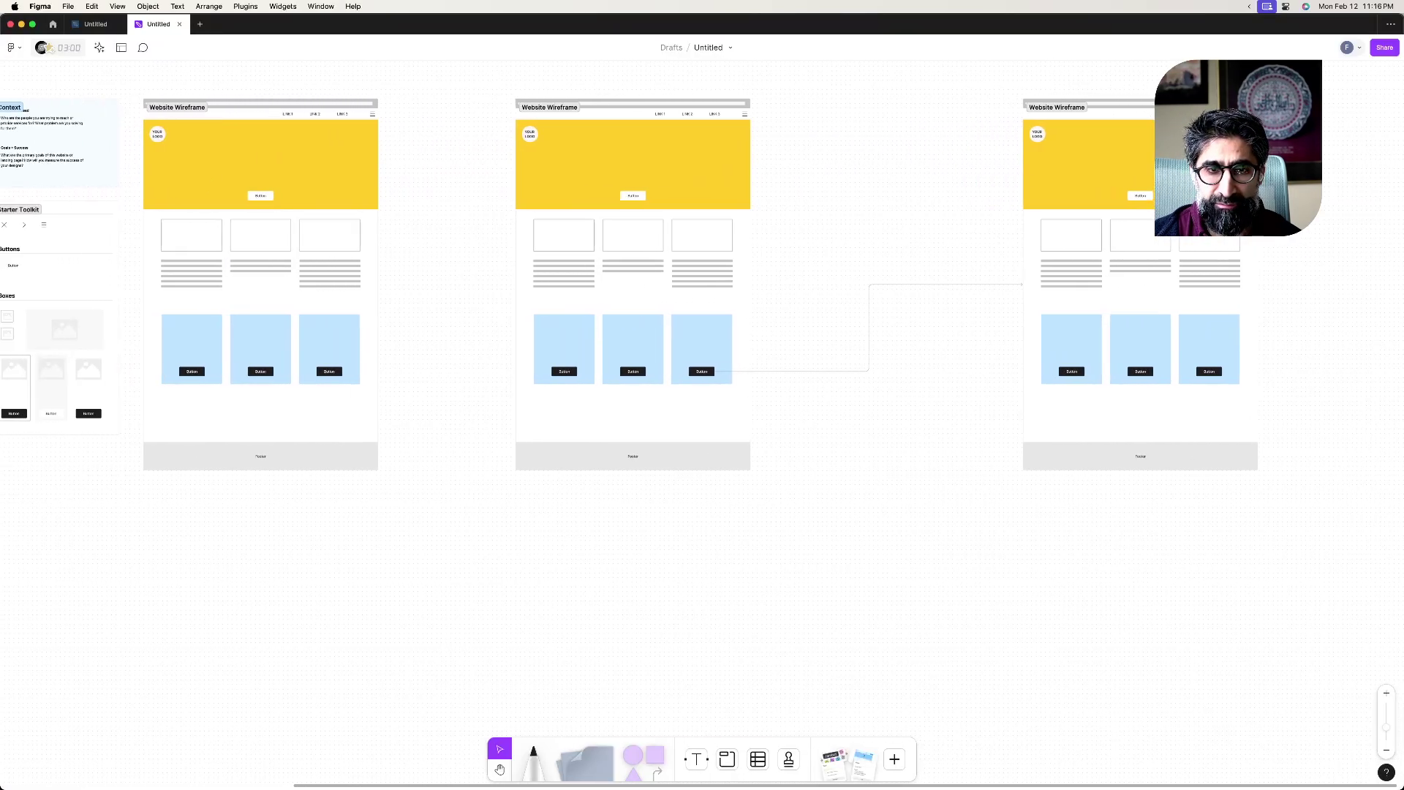
scroll(702, 395, "up", 3)
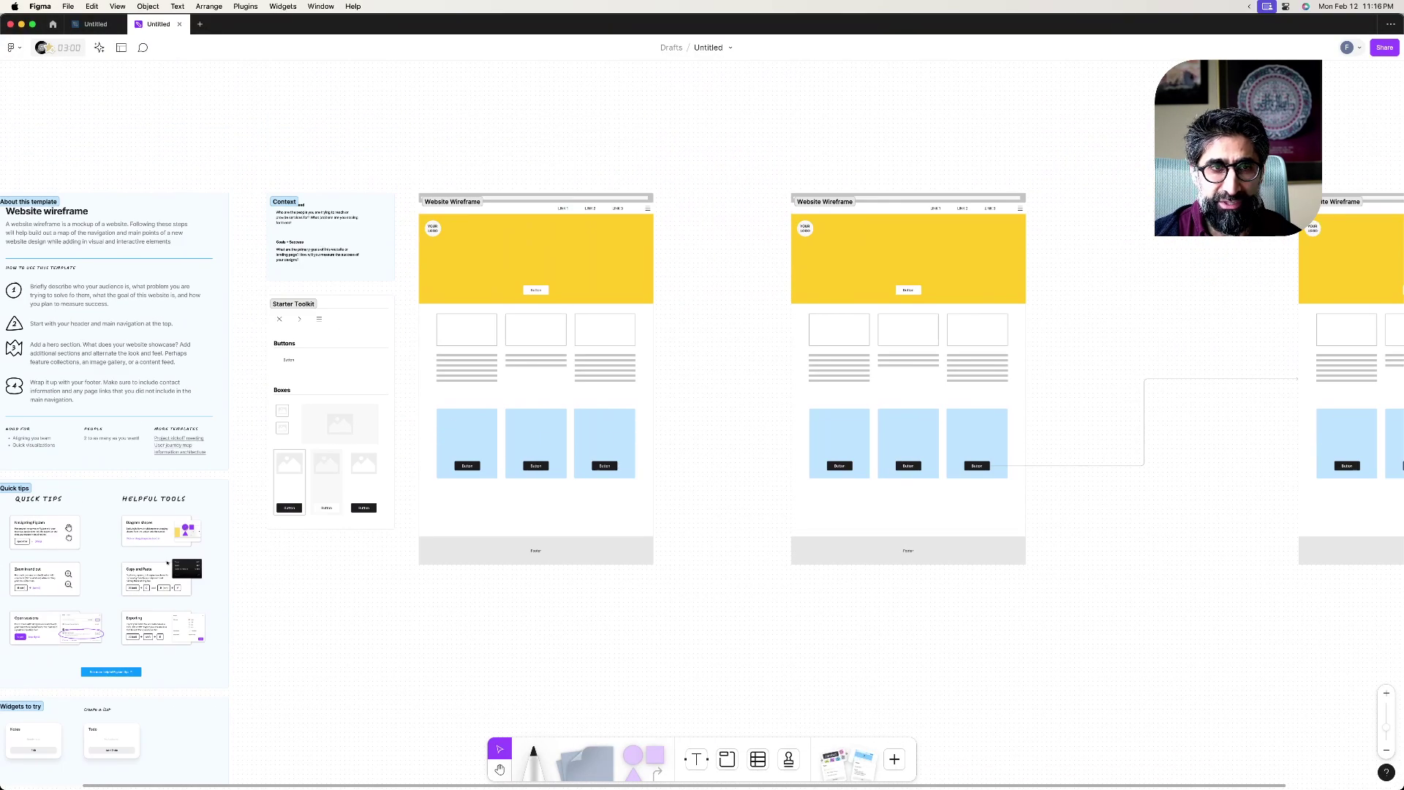
scroll(702, 395, "left", 6)
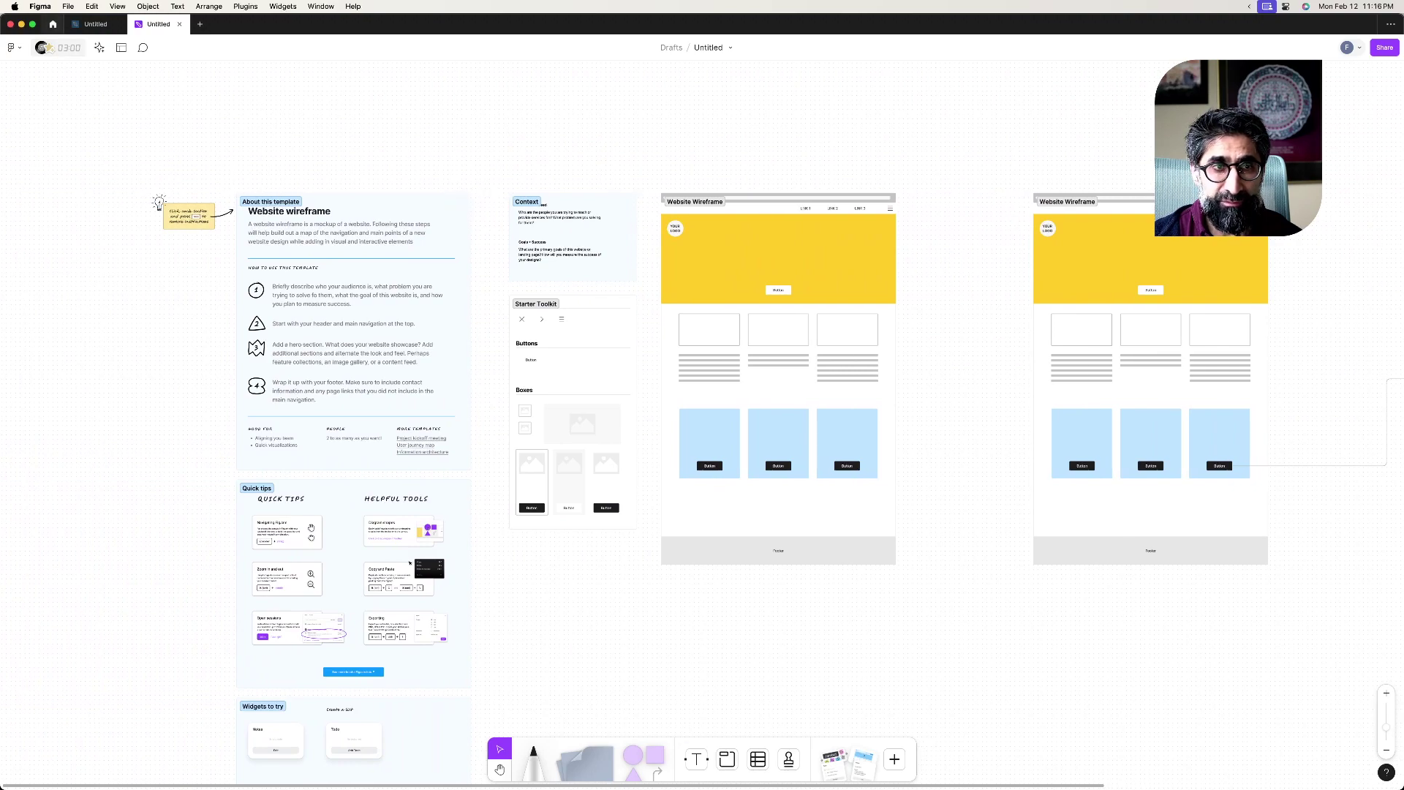
- Create a new FigJam file and dismiss the FigJam AI introduction tip
key("super+1")
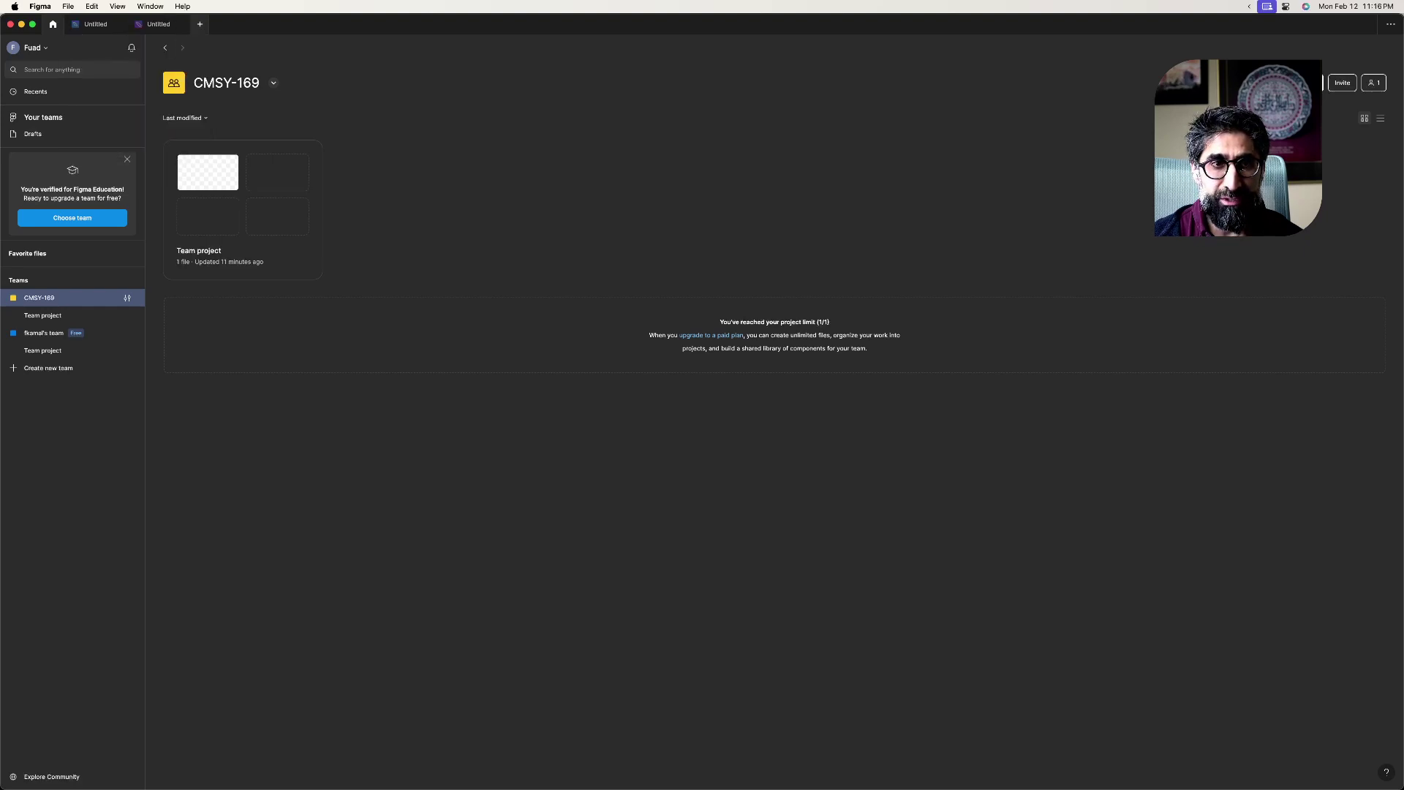
left_click(199, 24)
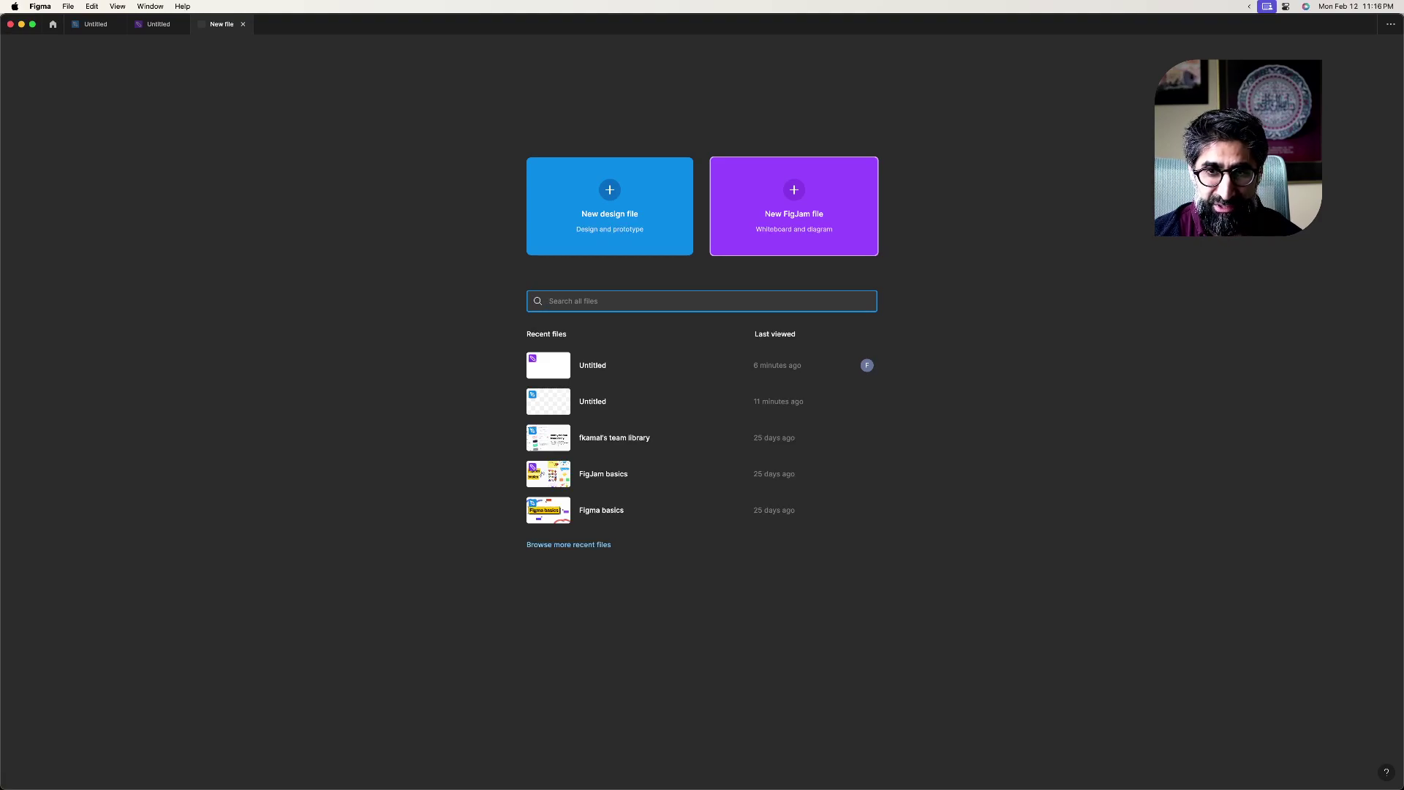
left_click(793, 206)
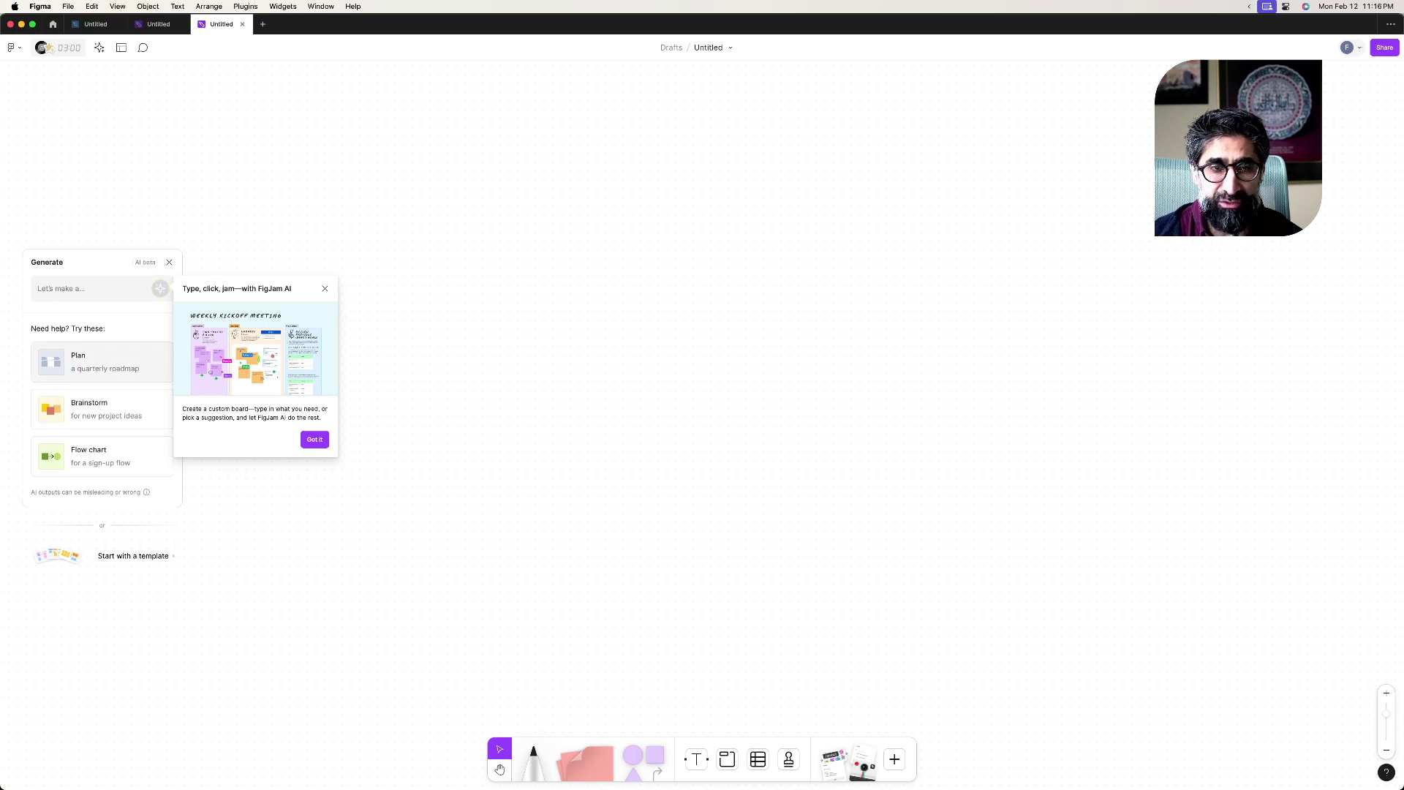
left_click(325, 288)
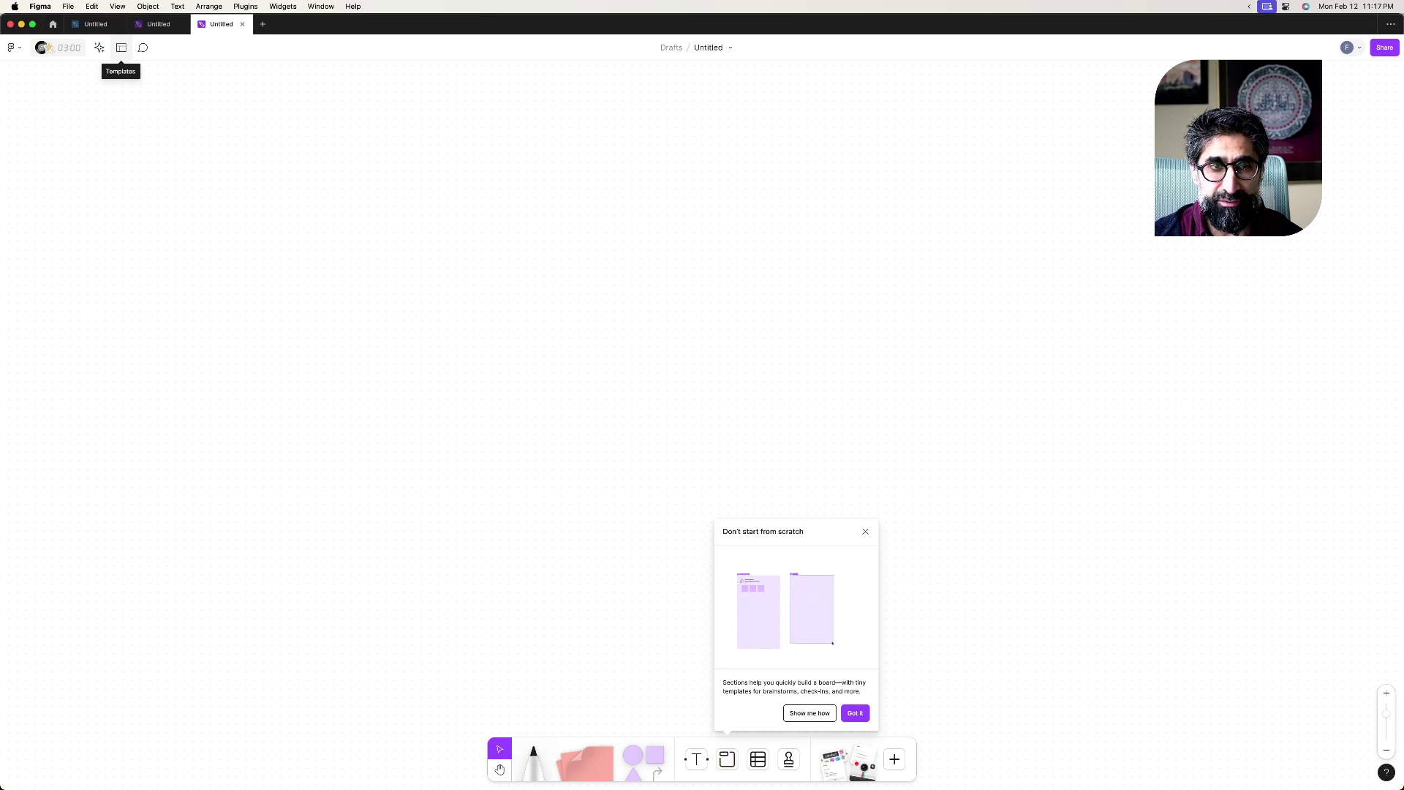
- Search the templates for "wire", add the Website wireframe template to the board and dismiss the sections tip
left_click(121, 48)
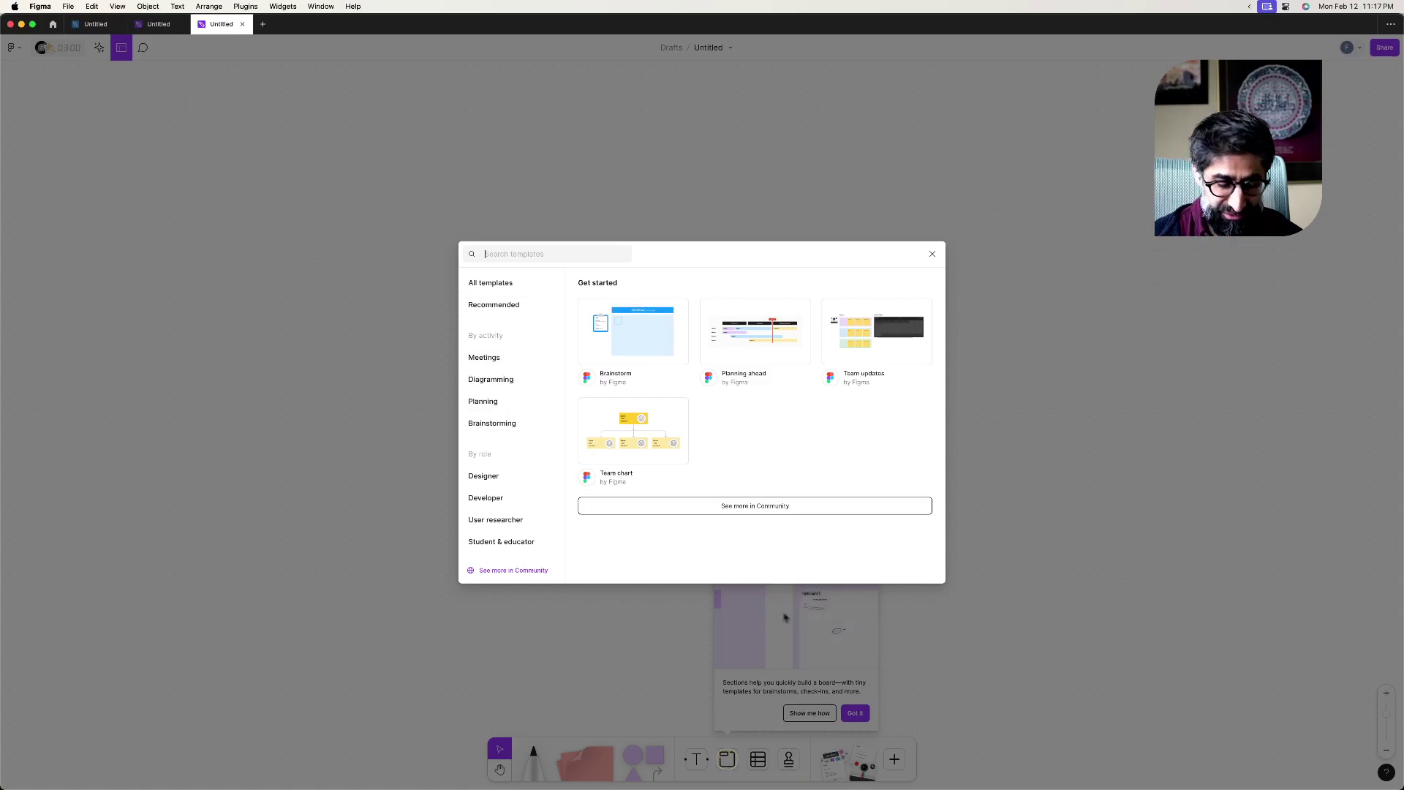
type("wire")
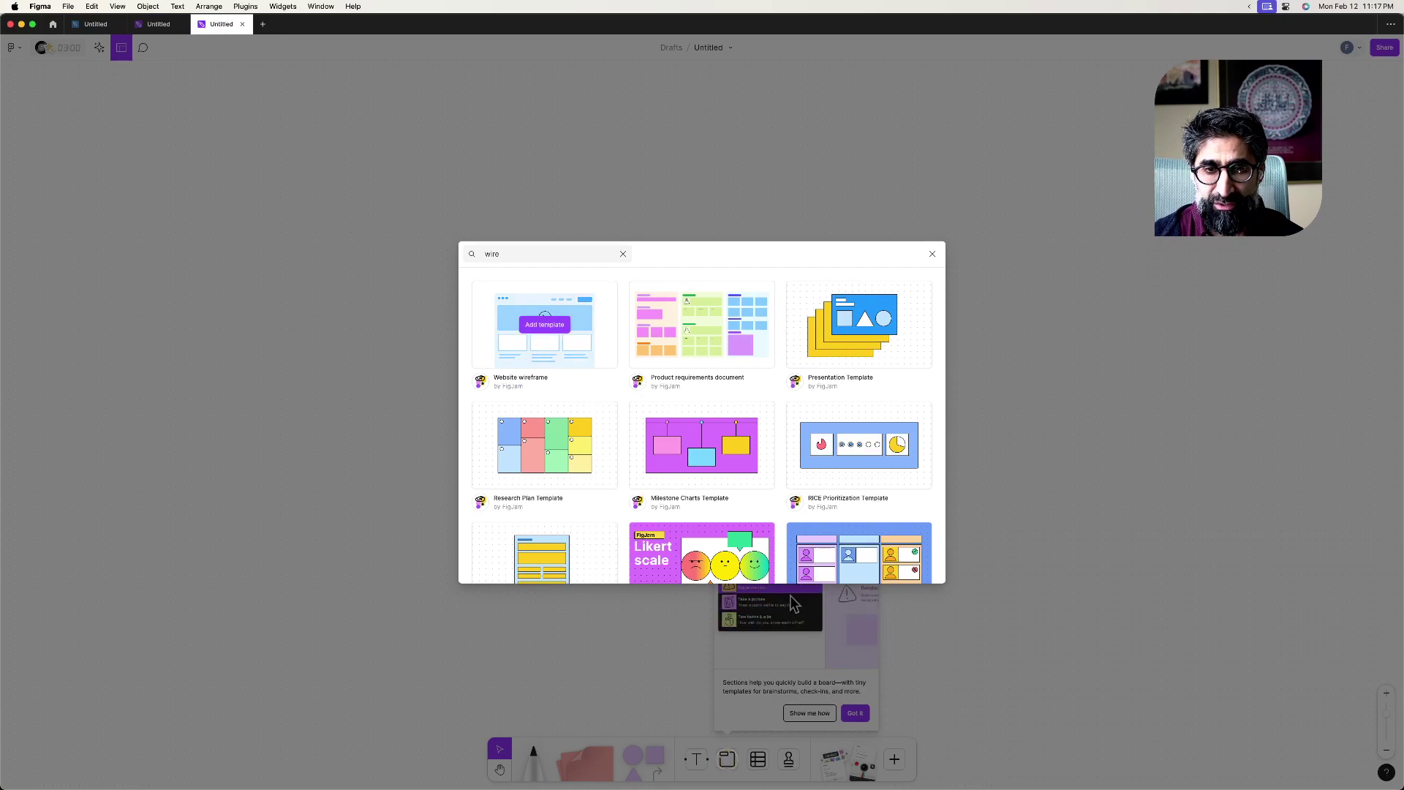
left_click(544, 324)
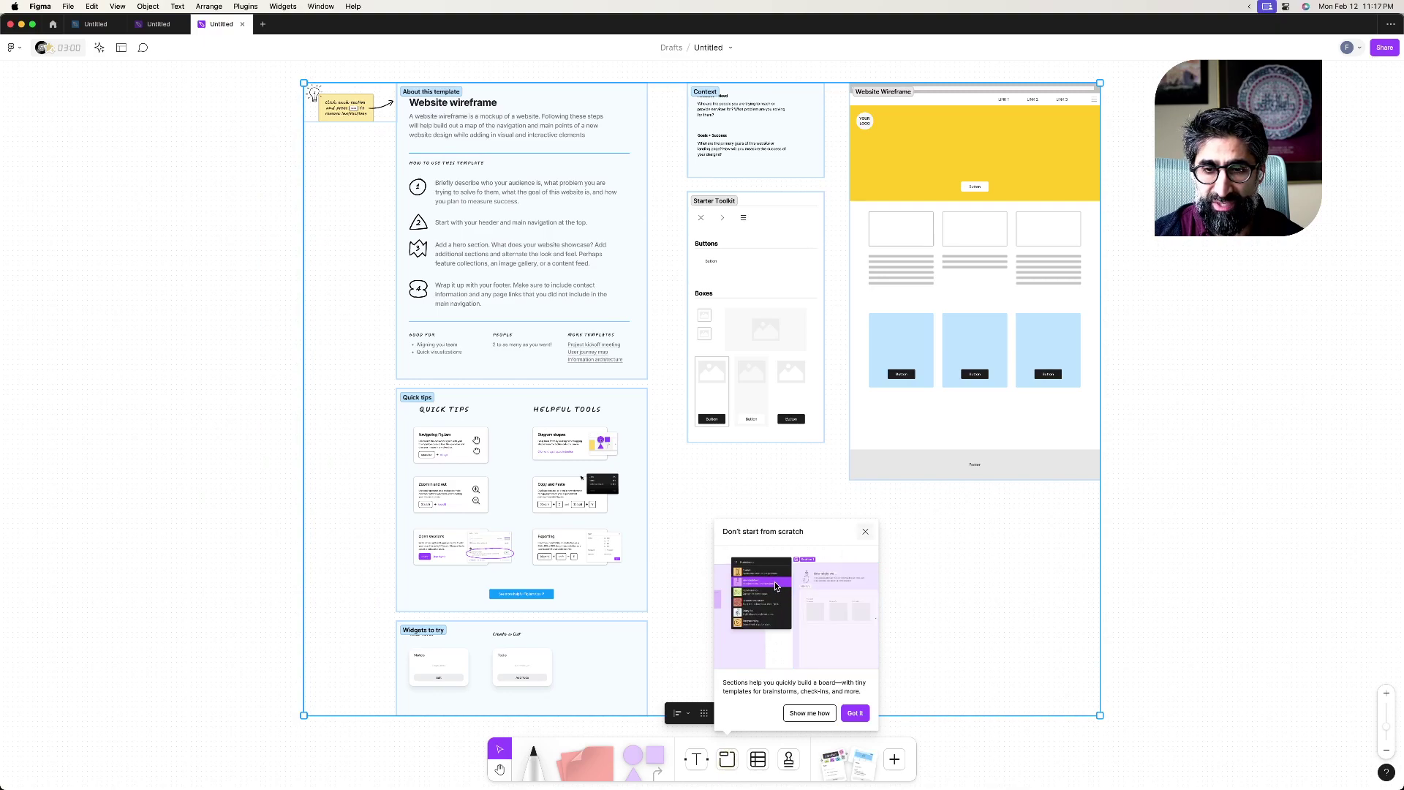
left_click(865, 532)
- Examine the Website wireframe template's usage instructions, quick tips, starter toolkit and sample wireframe
scroll(702, 399, "up", 3)
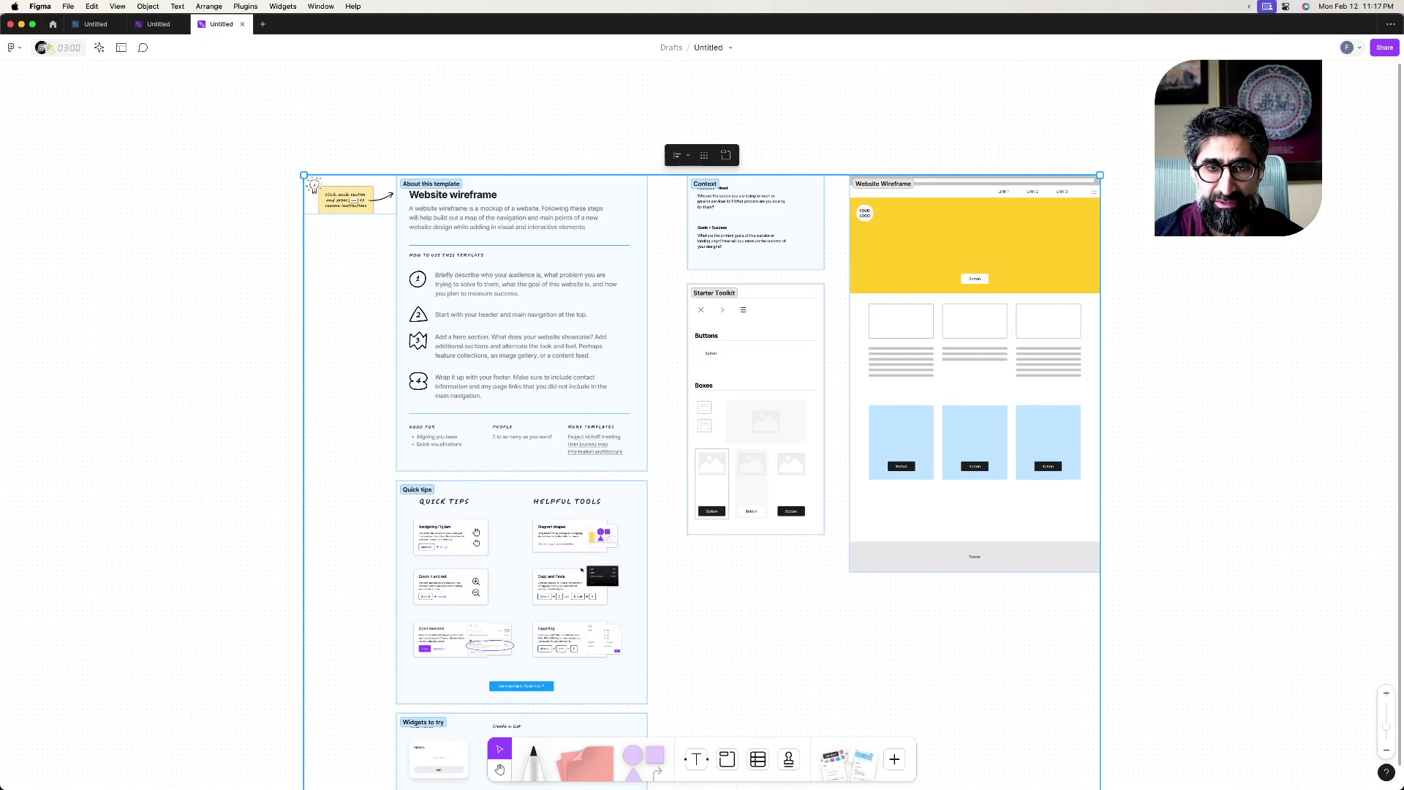
scroll(701, 399, "down", 1)
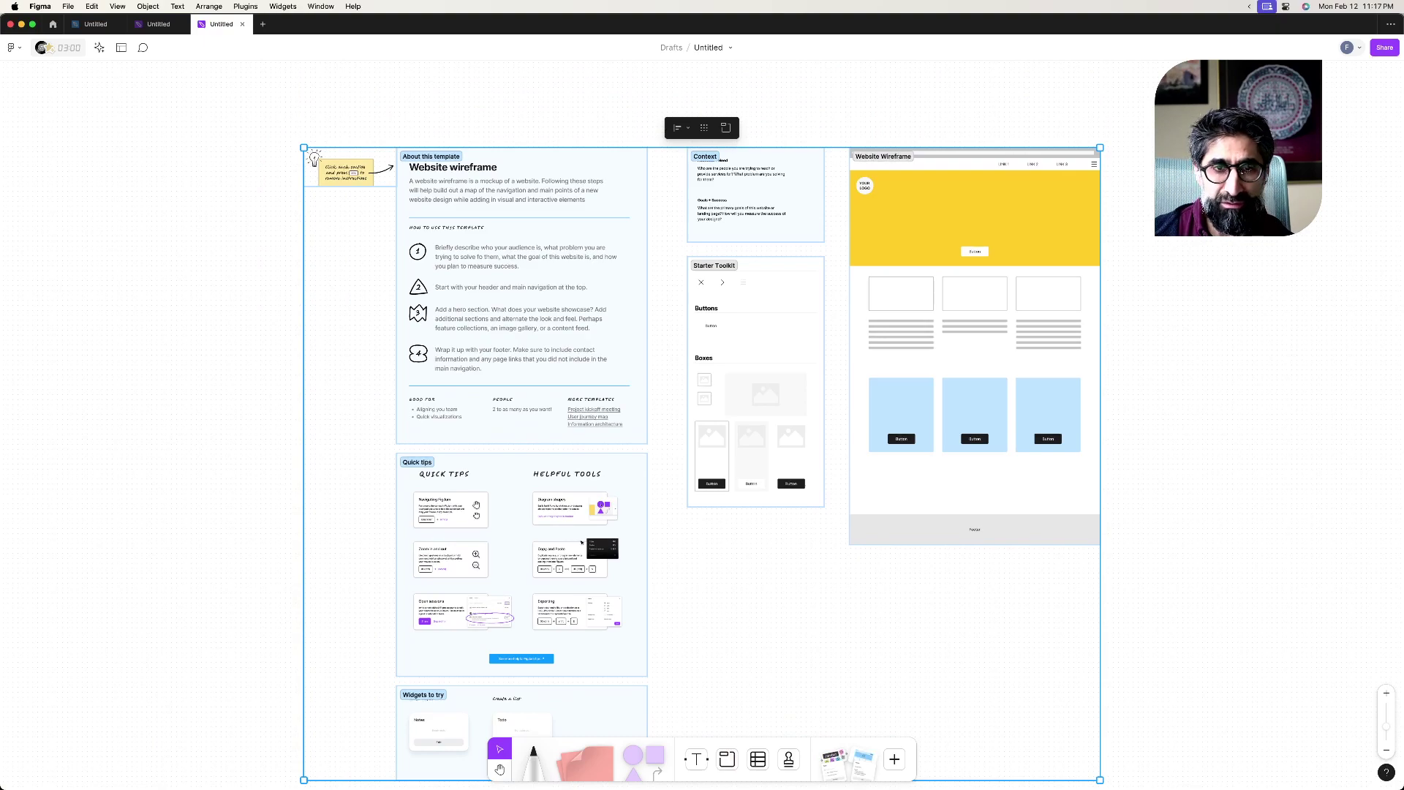
scroll(474, 281, "up", 5)
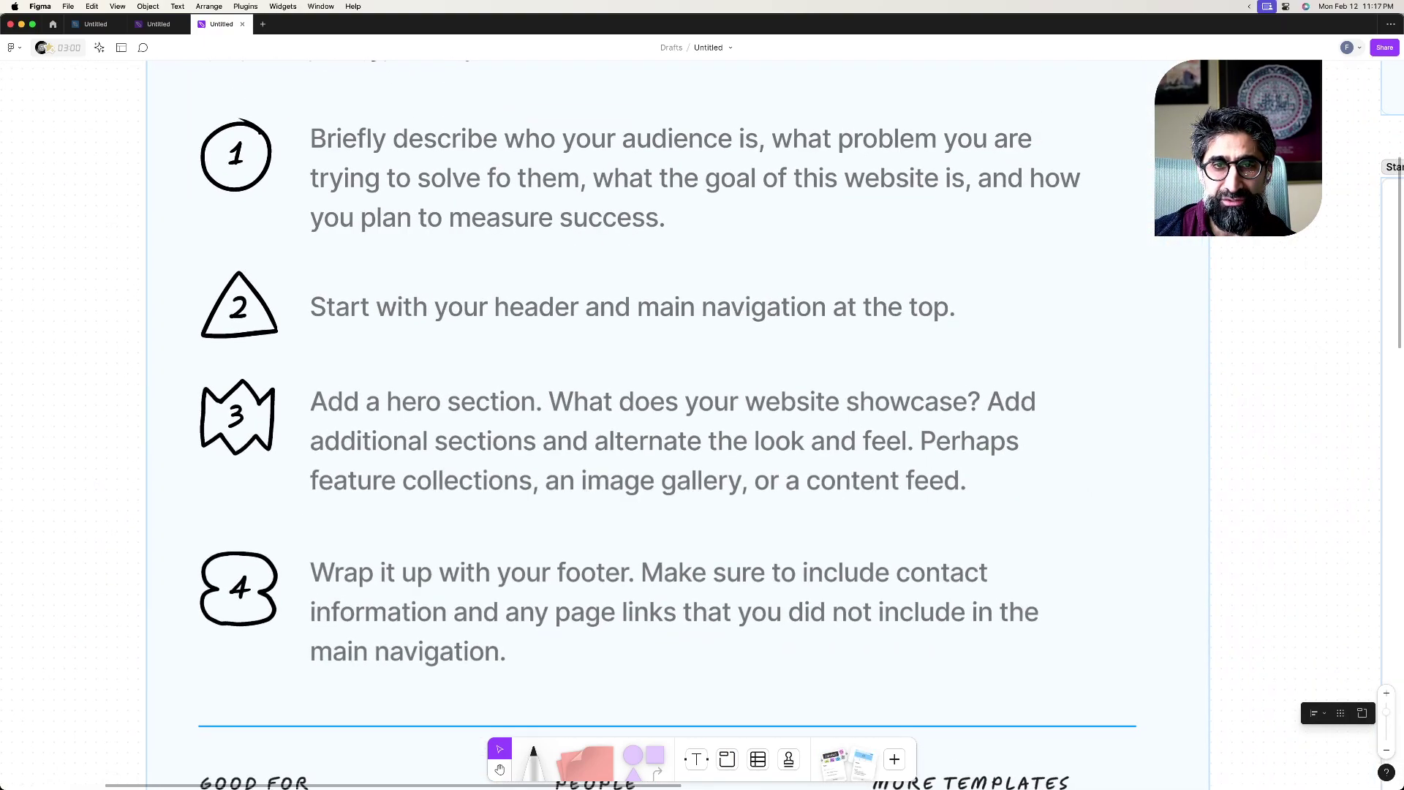
scroll(601, 560, "down", 10)
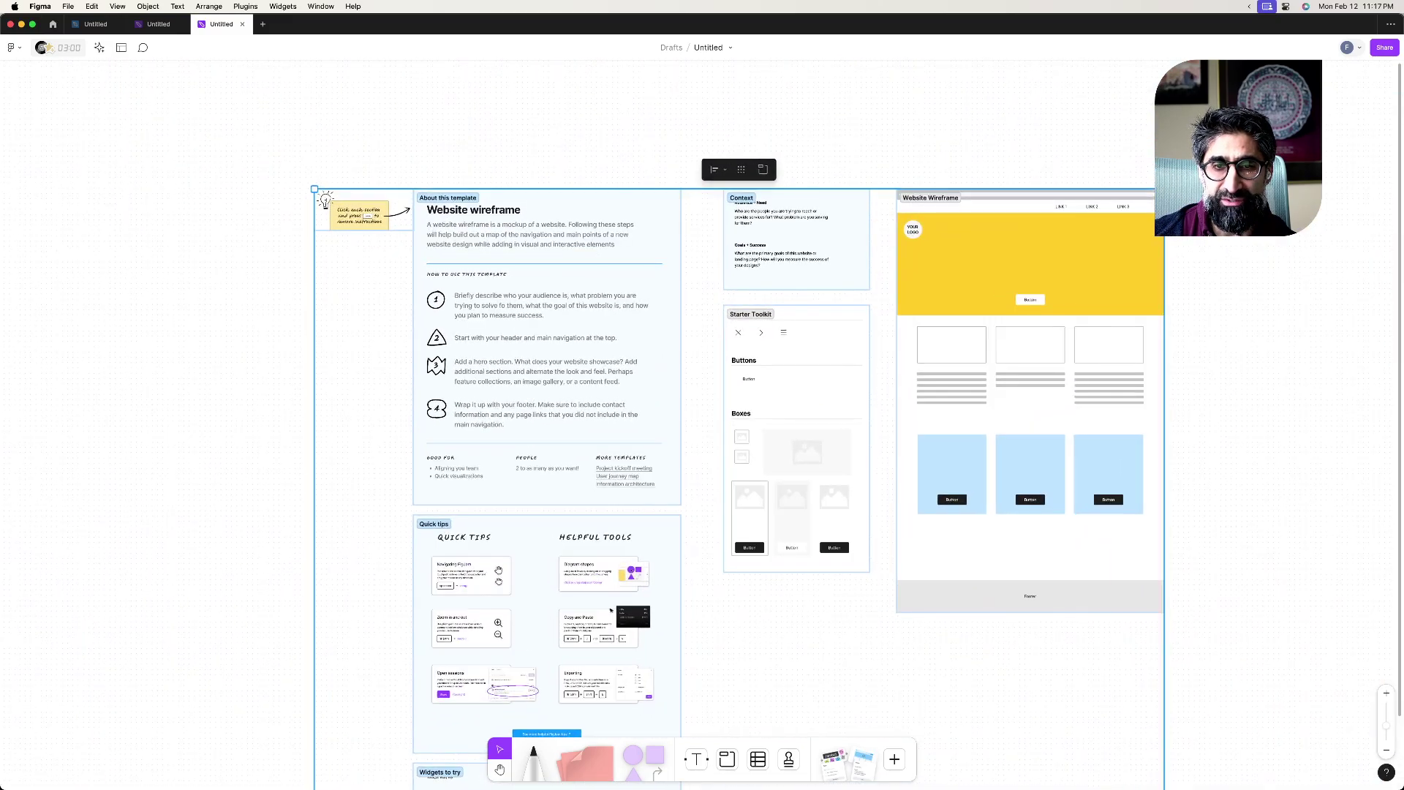
scroll(702, 399, "down", 2)
scroll(701, 398, "up", 3)
scroll(702, 398, "right", 1)
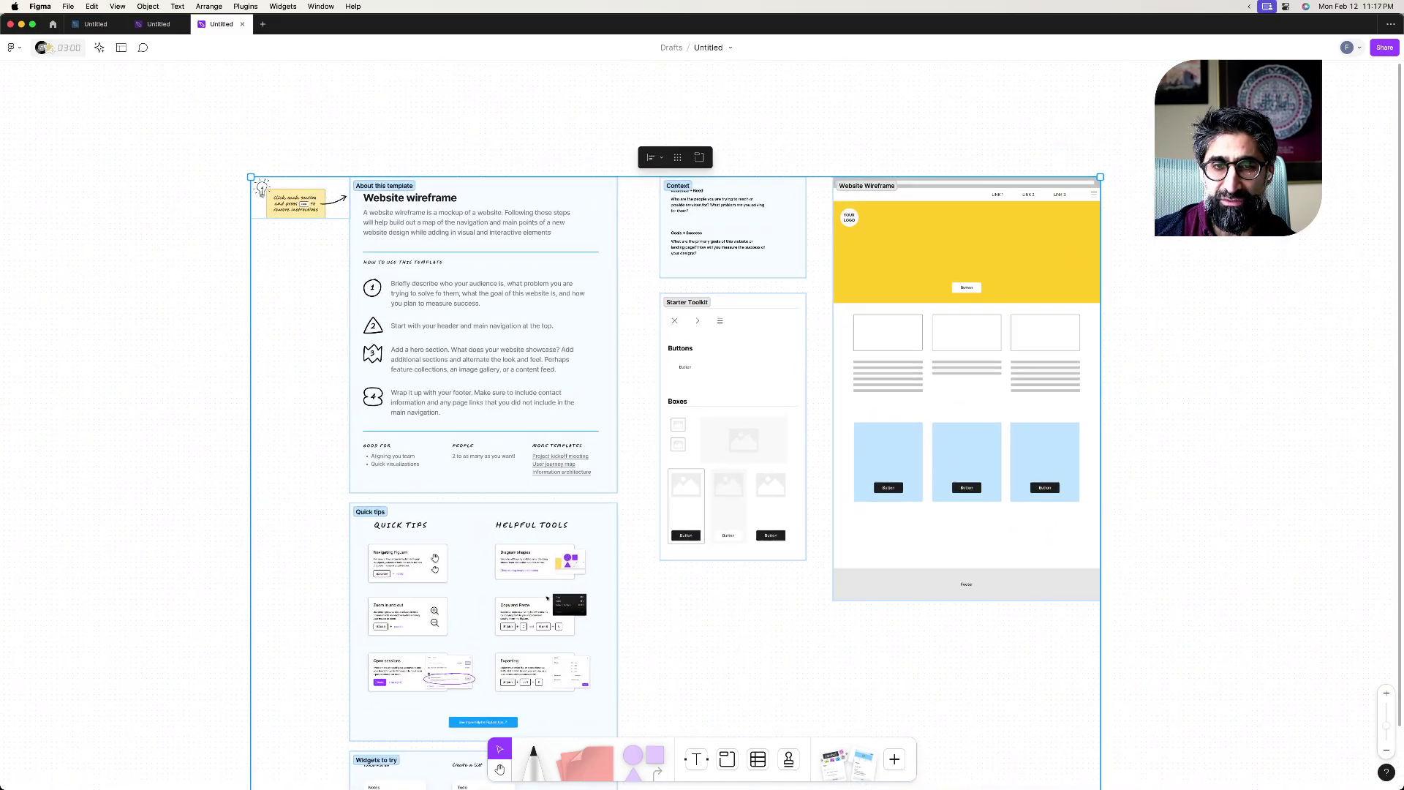
scroll(512, 358, "up", 5)
scroll(511, 358, "up", 4)
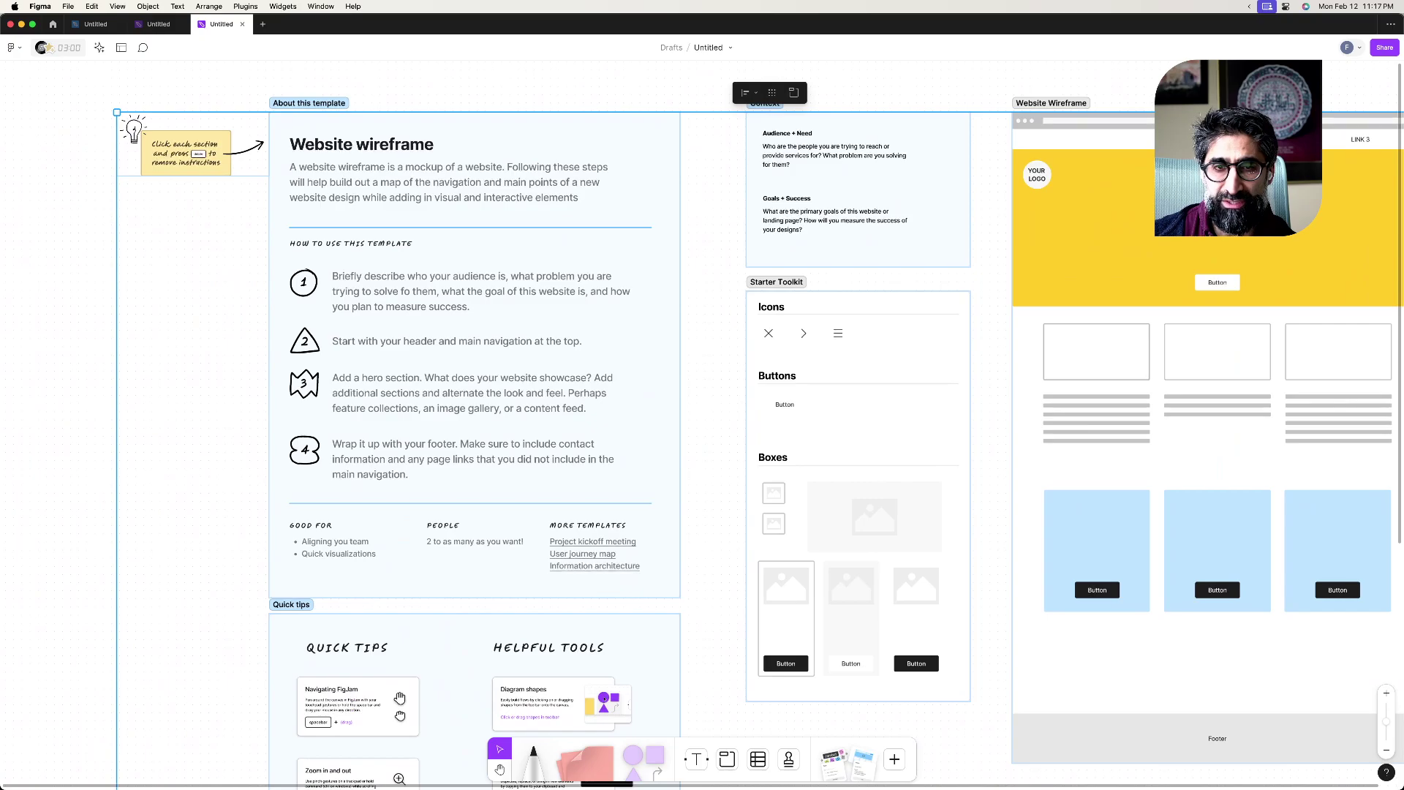
scroll(711, 424, "down", 3)
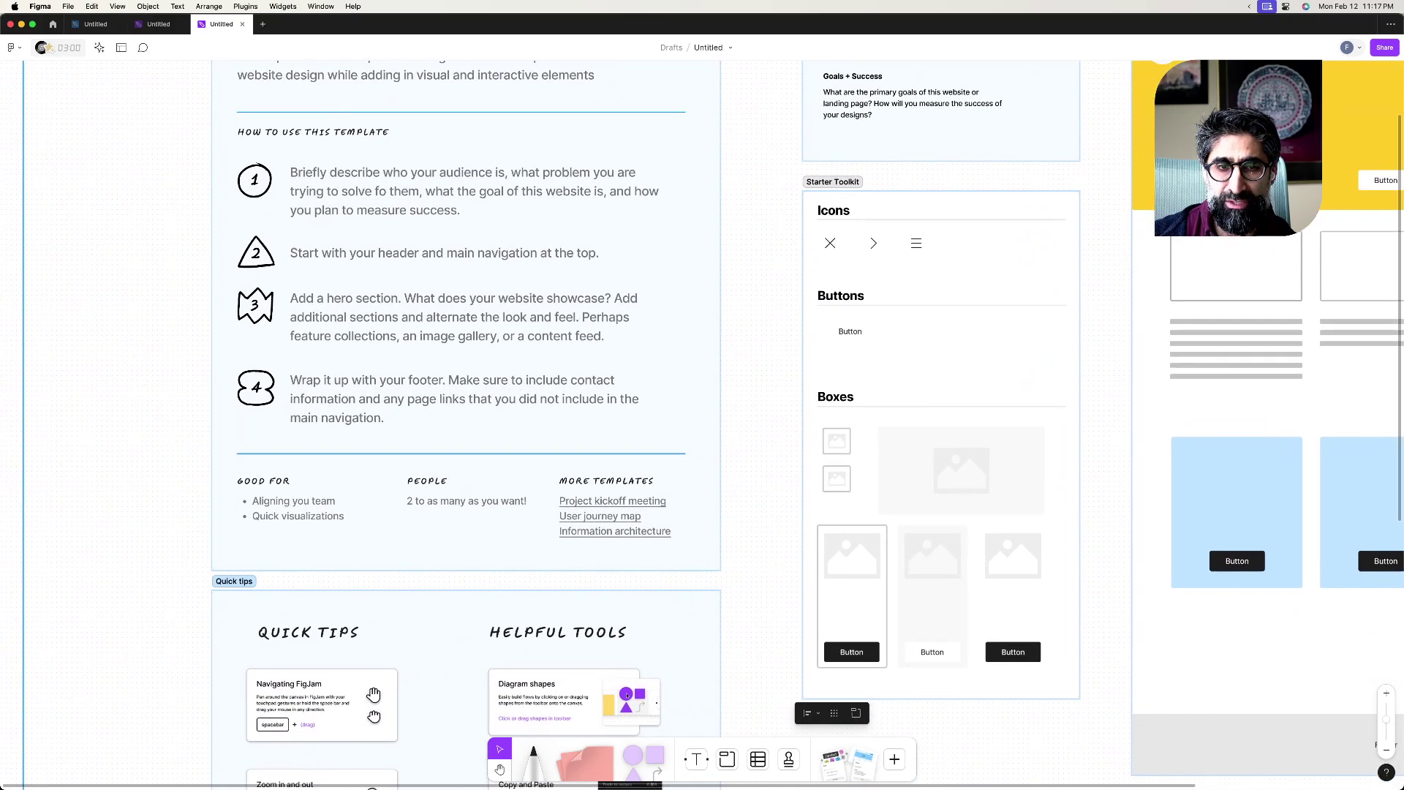
- Look over the template's quick tips and starter toolkit, and inspect the sample wireframe's yellow hero block and a blue content box
scroll(702, 424, "down", 10)
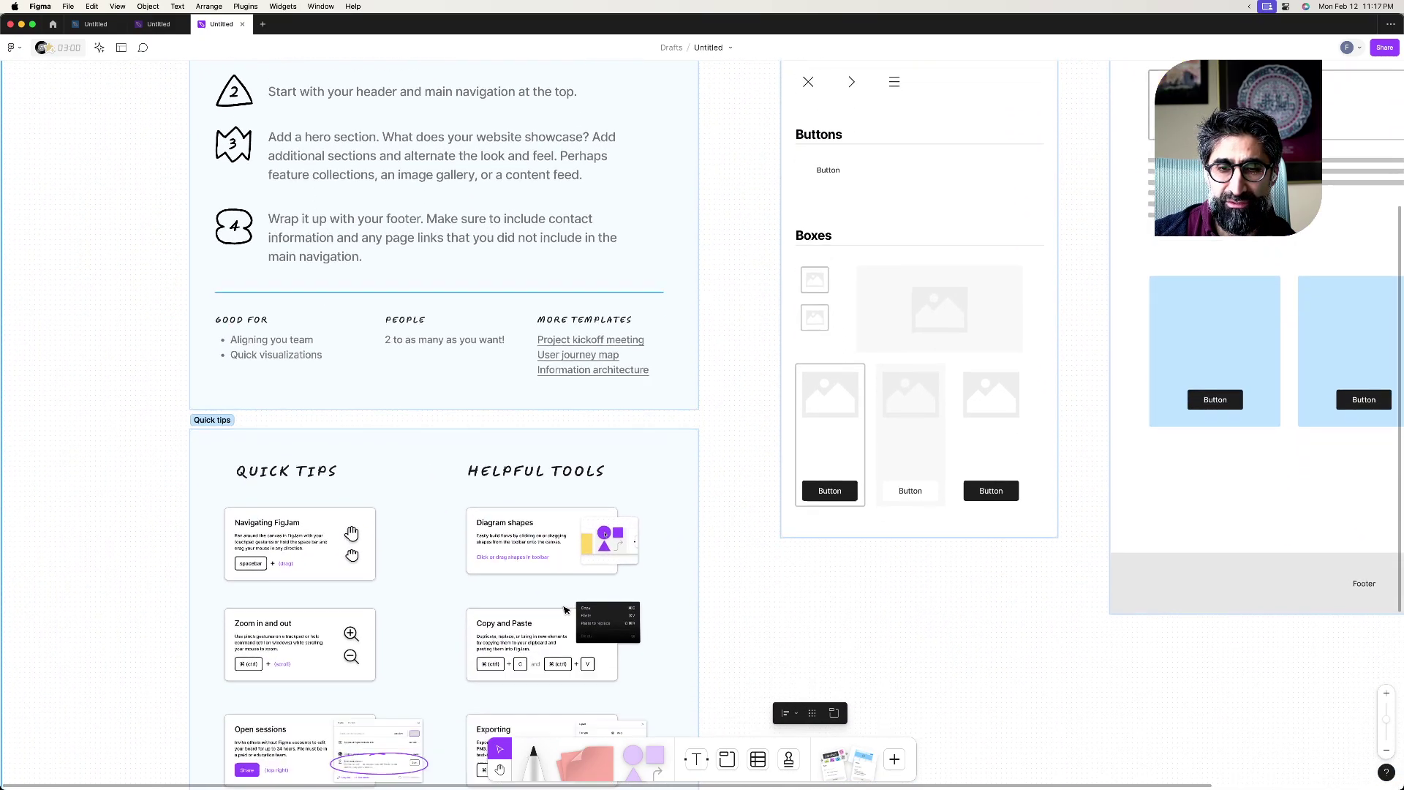
scroll(702, 424, "right", 15)
scroll(504, 431, "up", 9)
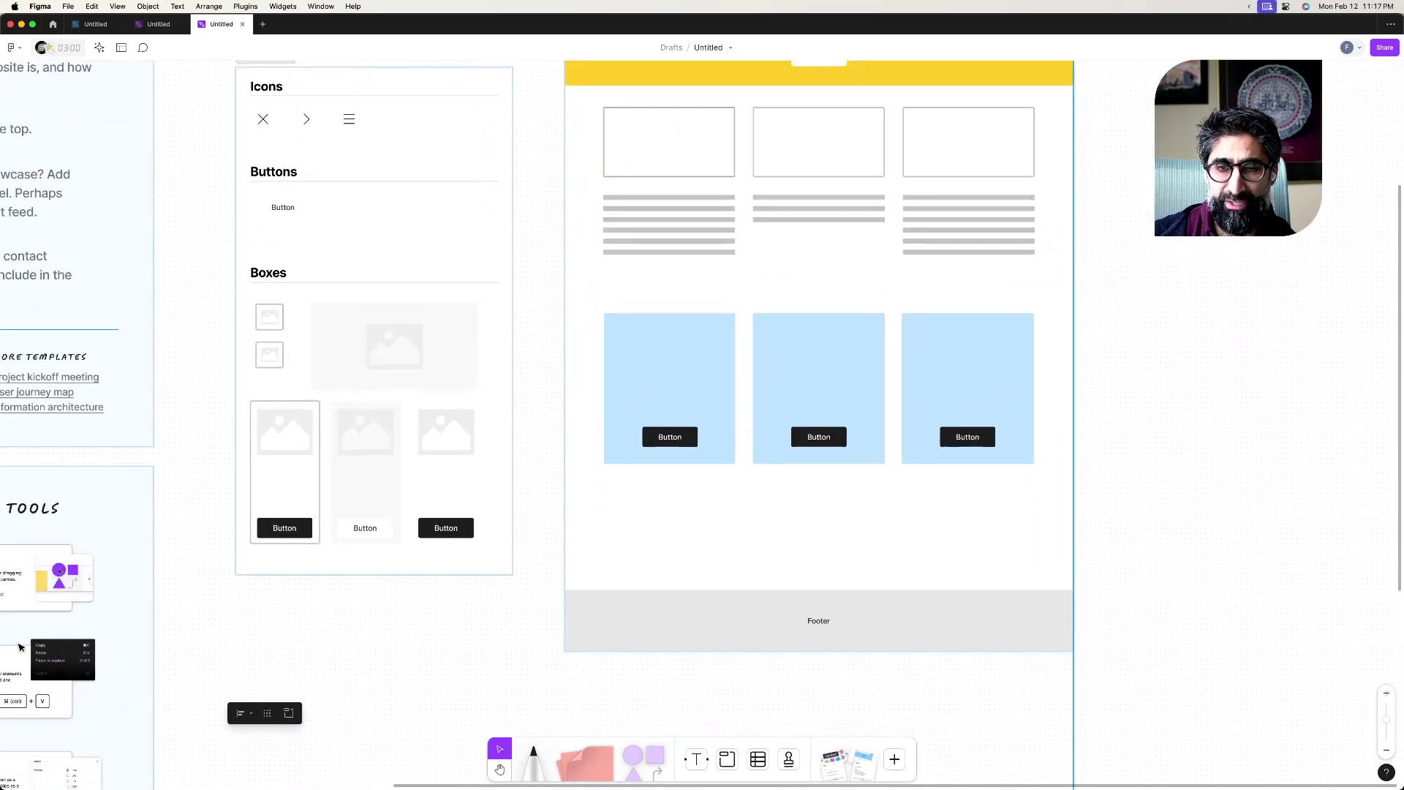
scroll(505, 431, "down", 10)
scroll(504, 439, "up", 5)
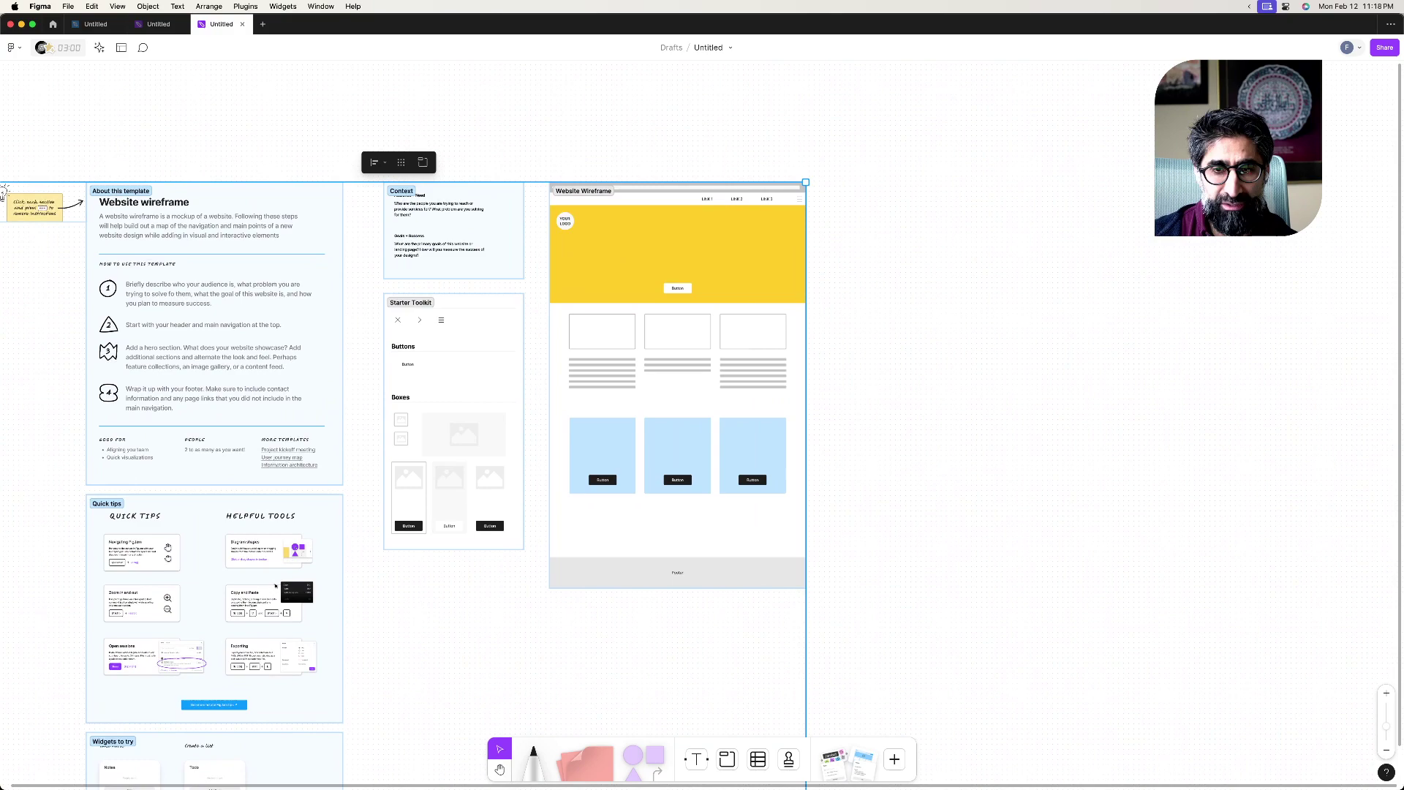
key("Escape")
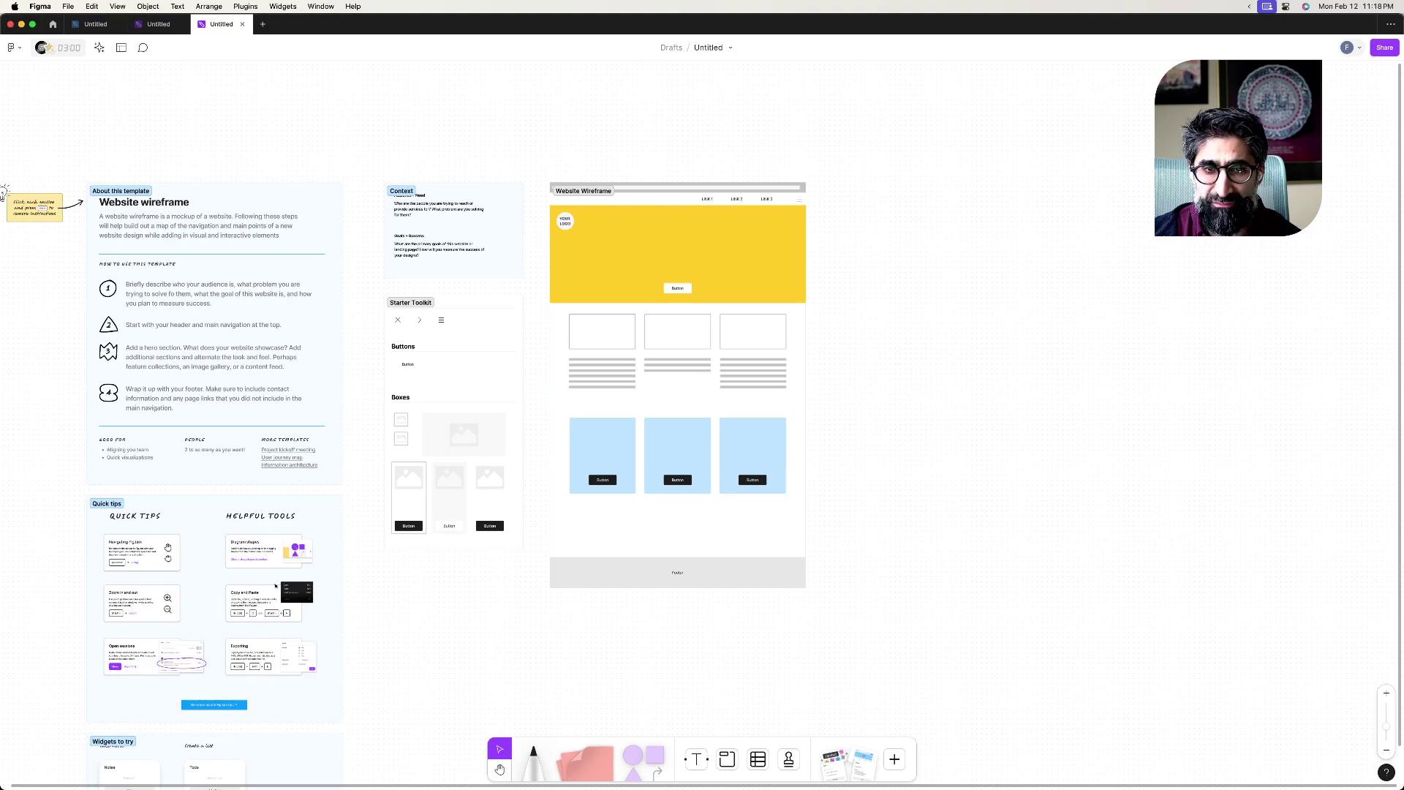
left_click(677, 249)
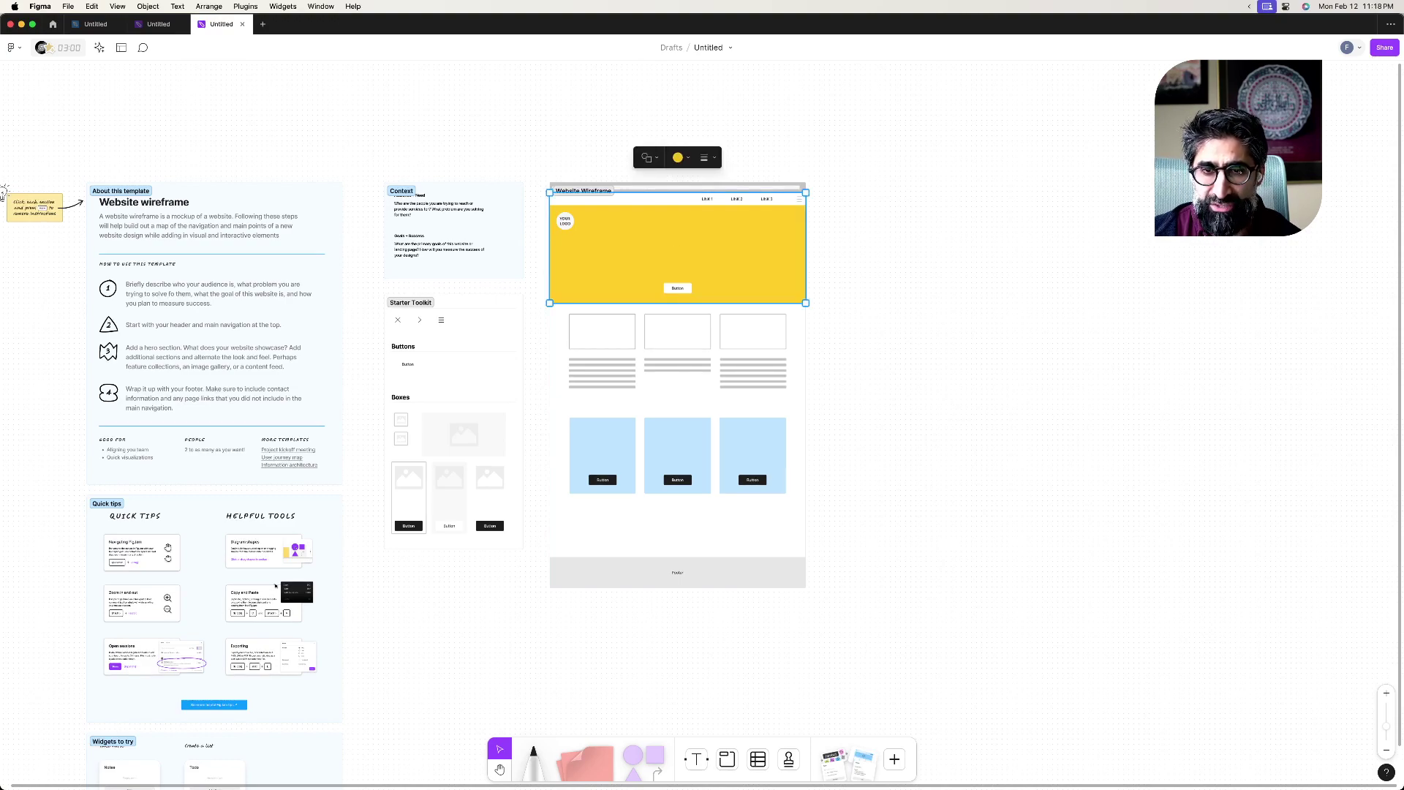
key("Escape")
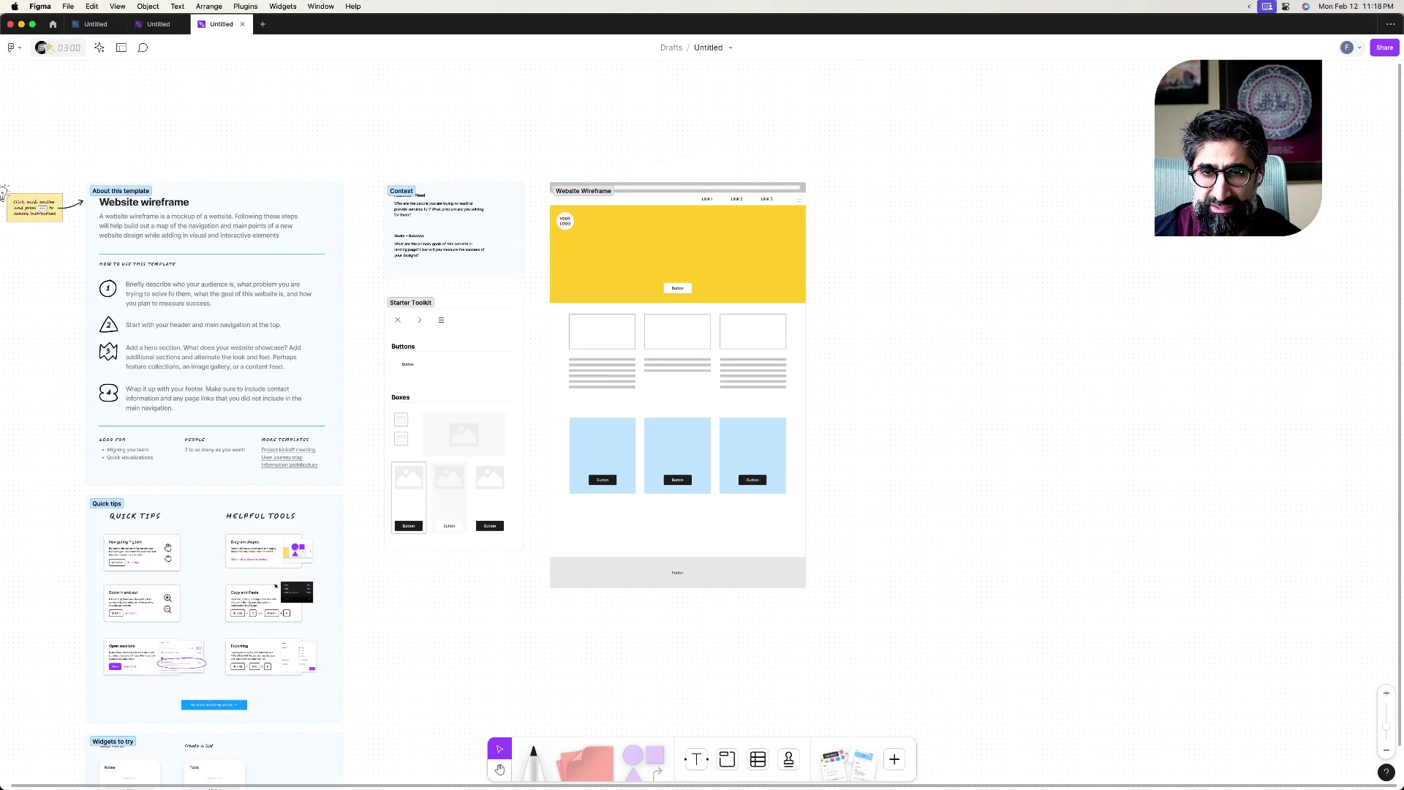
left_click(752, 447)
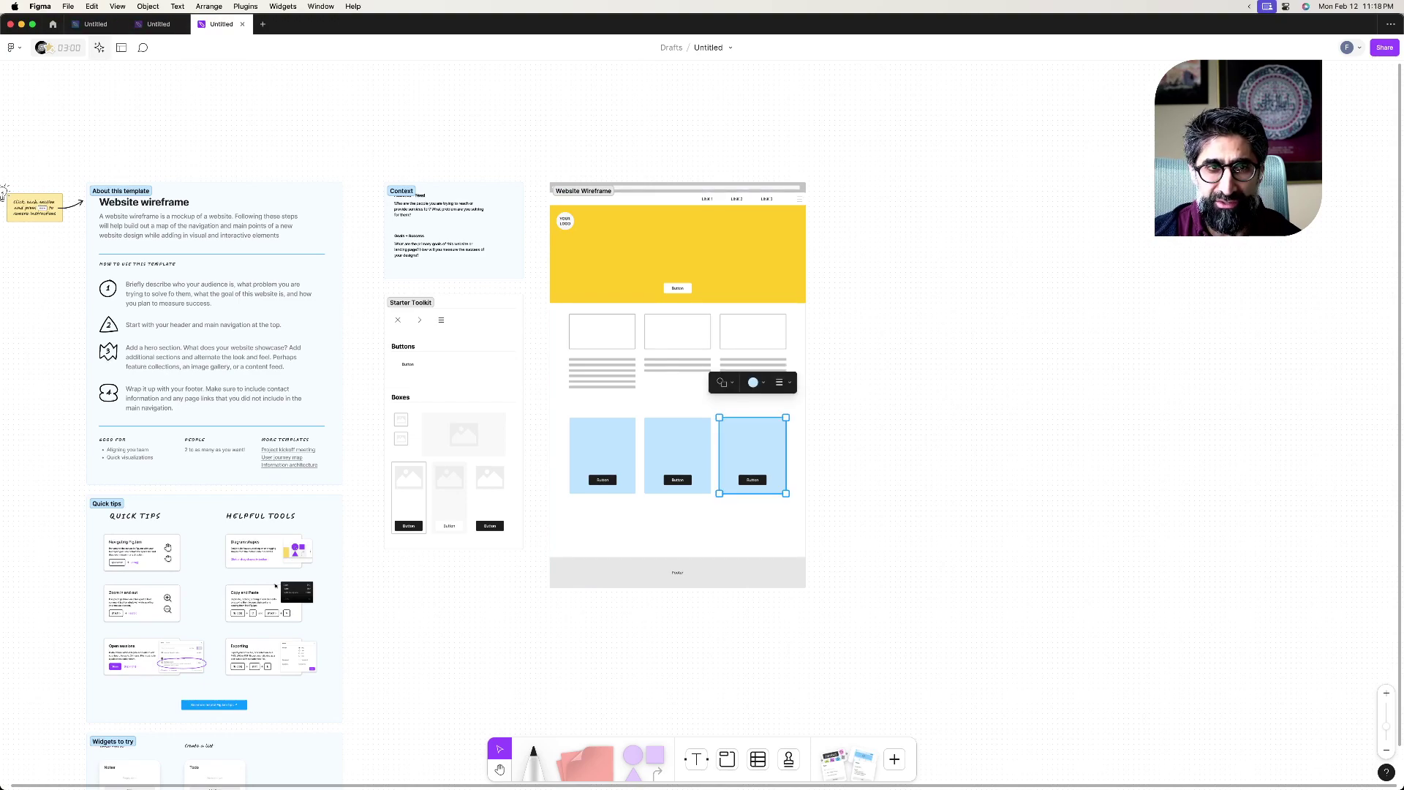
key("Escape")
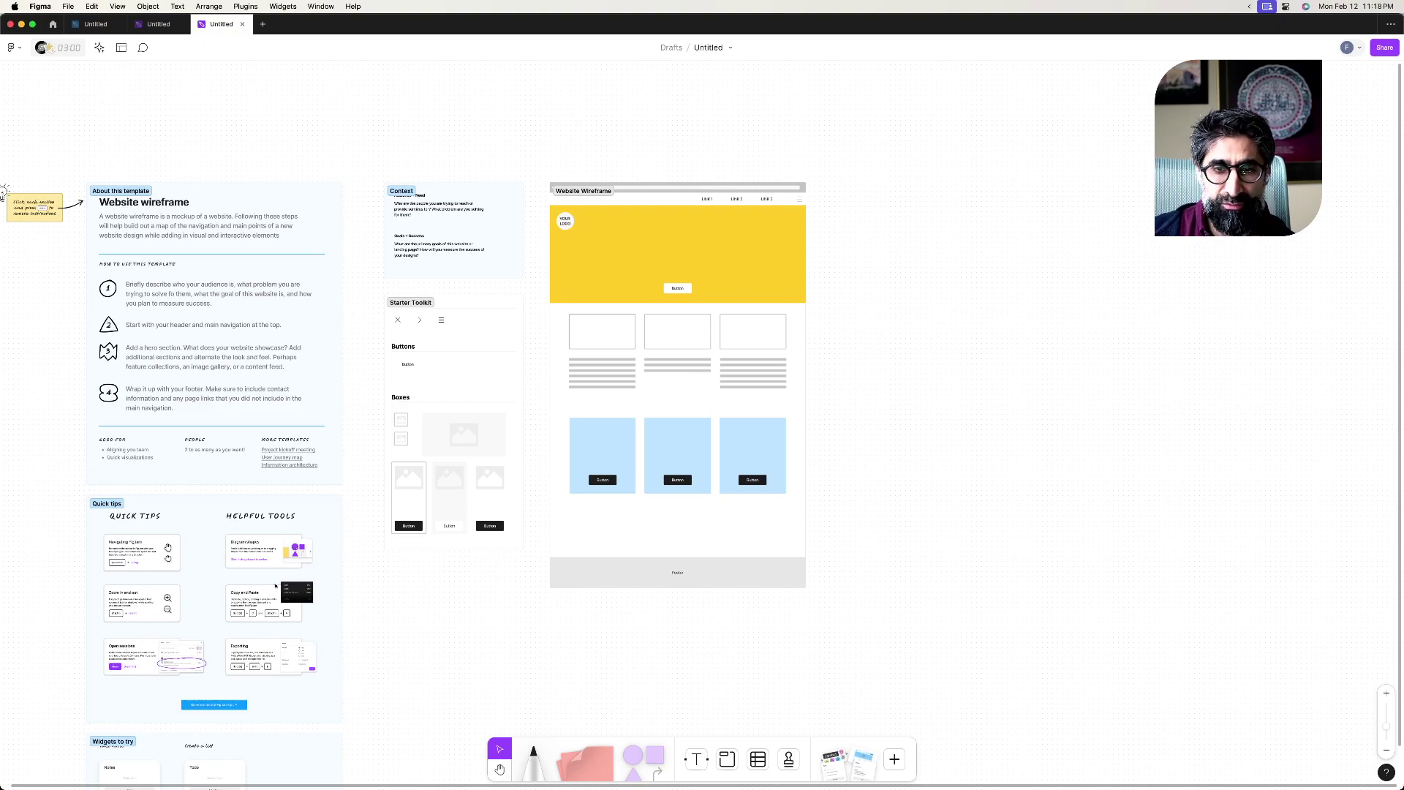
- Duplicate the Website Wireframe section and place the copy to the right of the original, aligned with it and separated by a gap
scroll(702, 468, "right", 5)
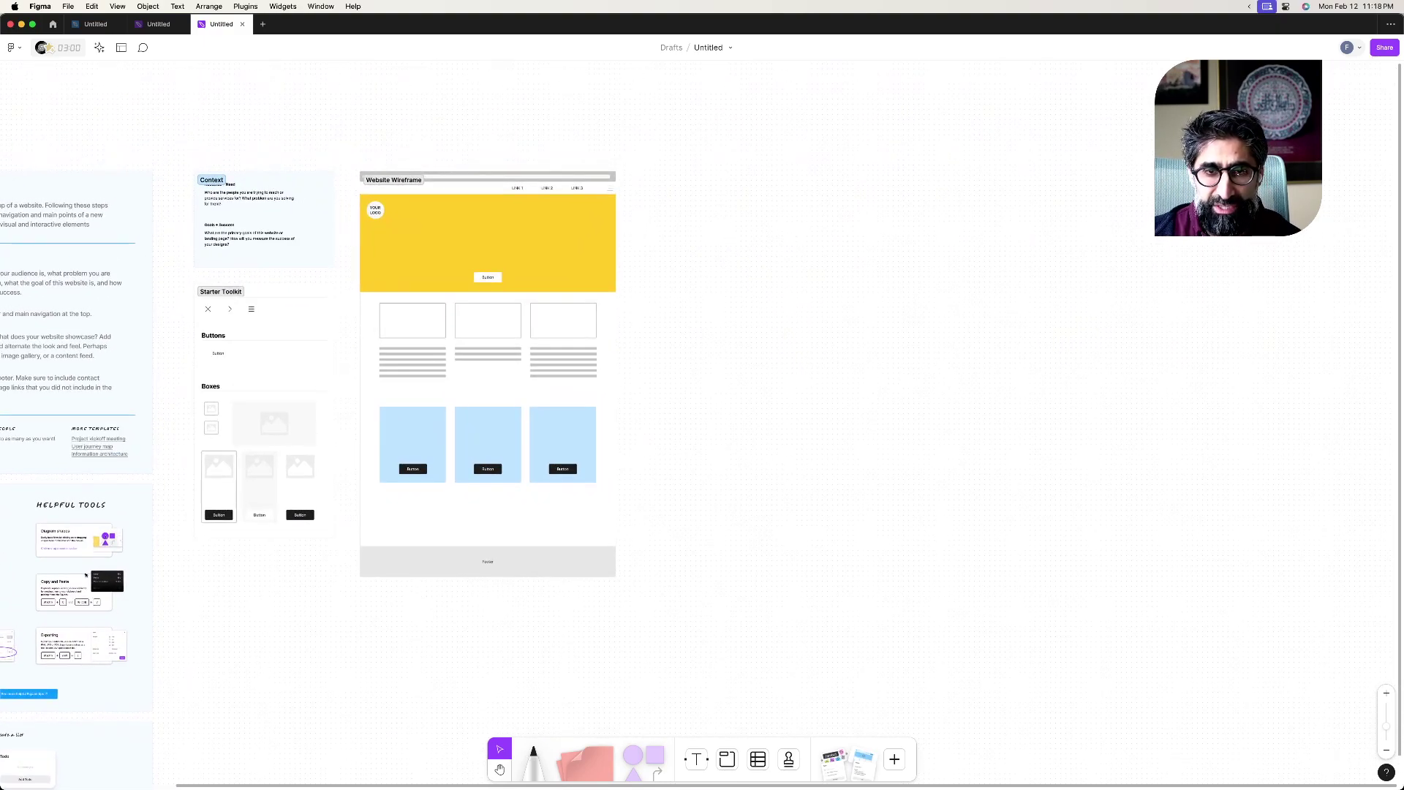
left_click_drag(340, 603, 698, 165)
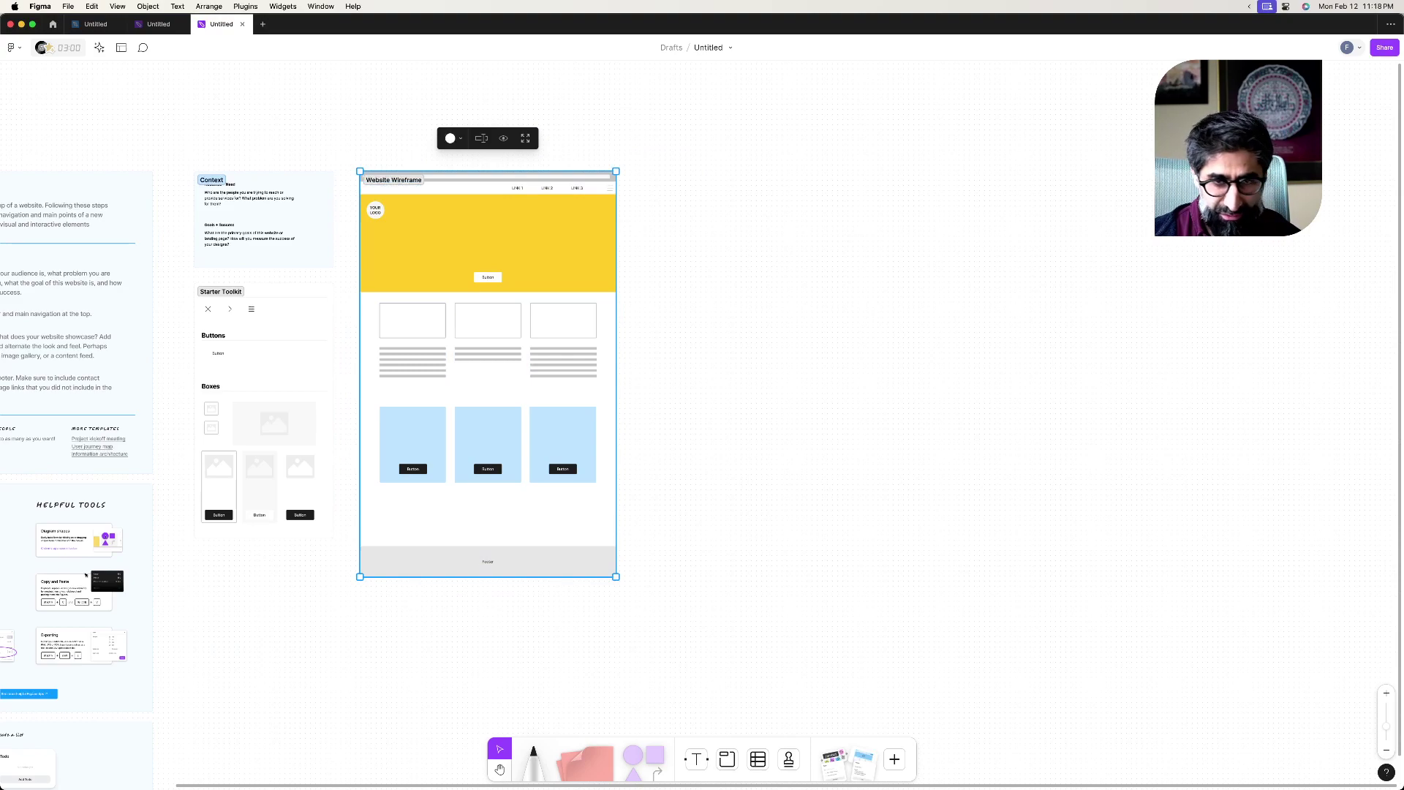
key("Escape")
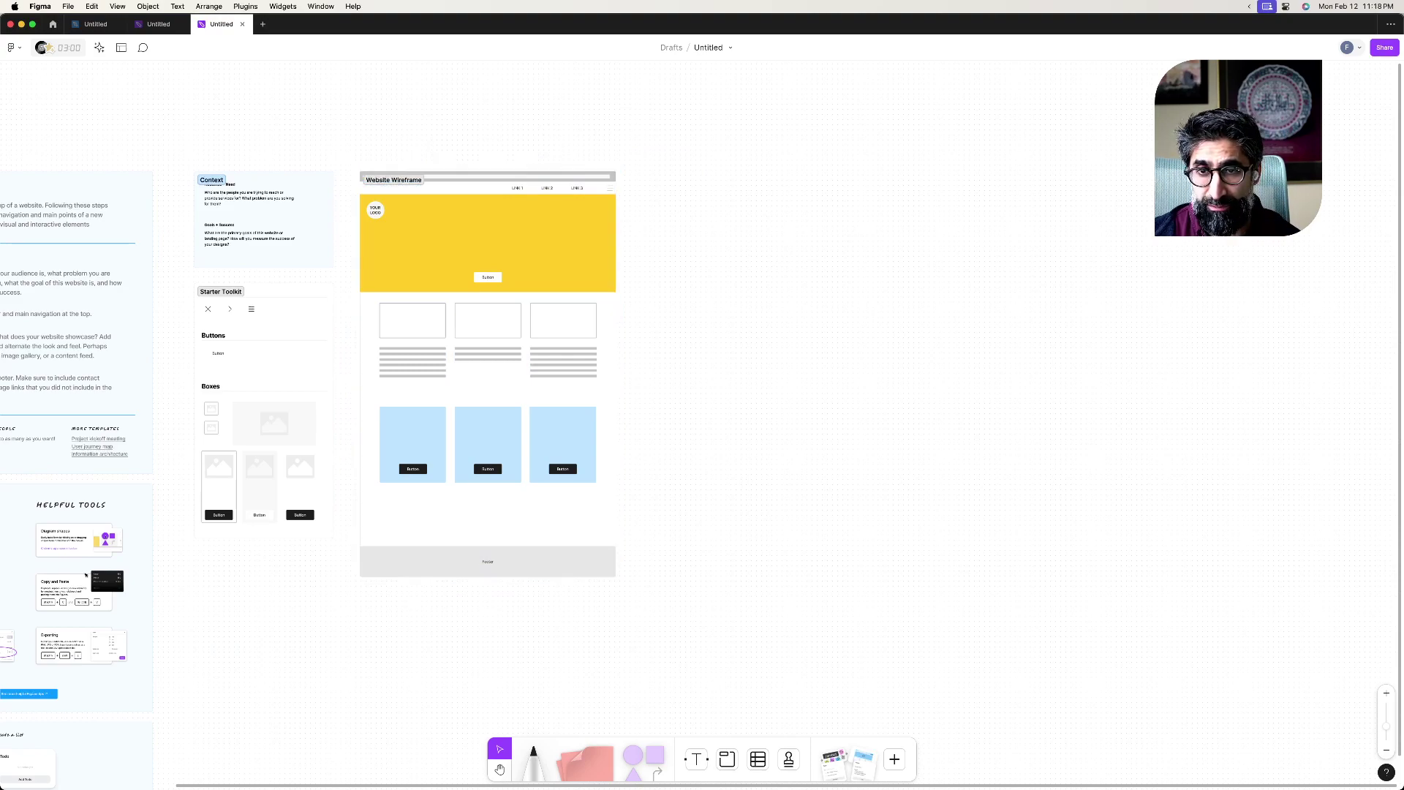
key("super+v")
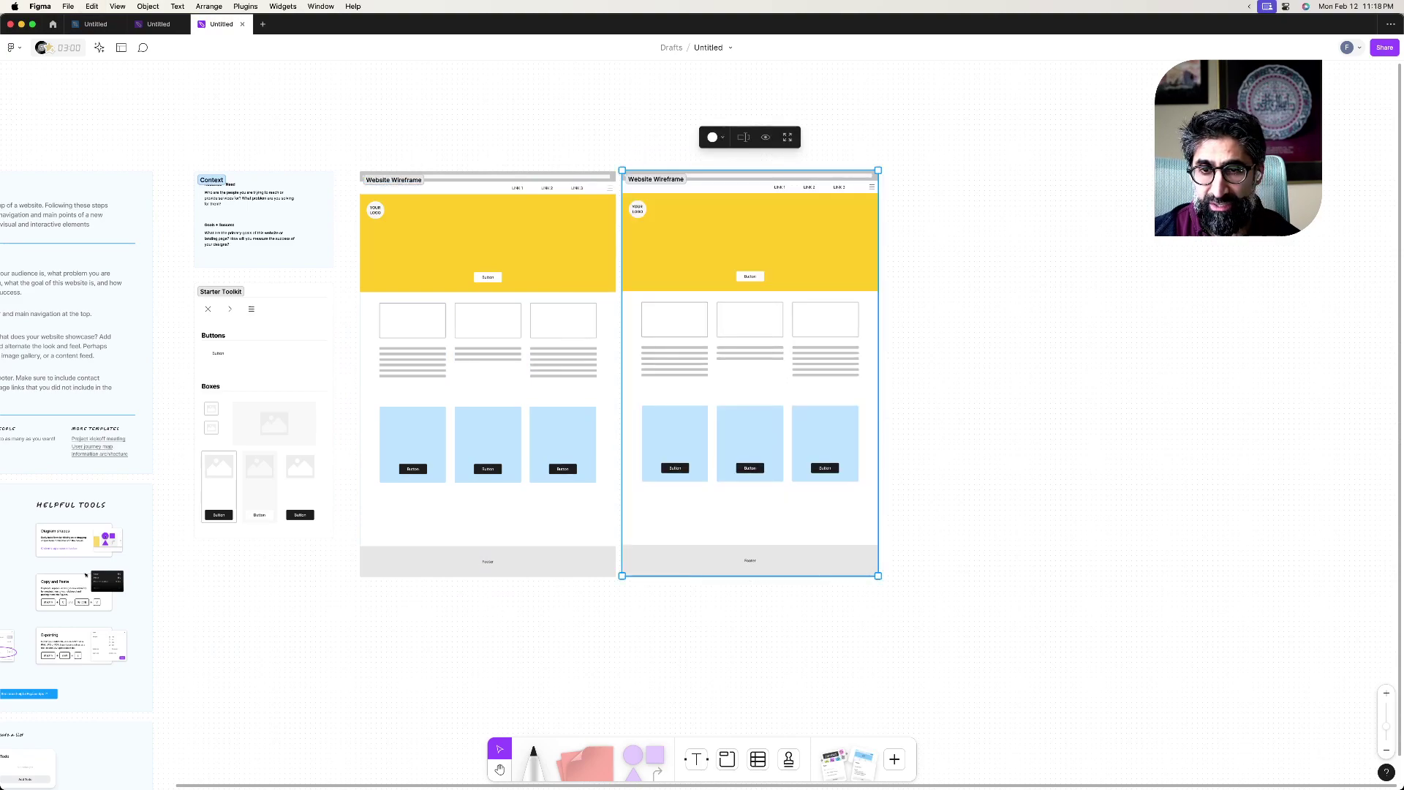
left_click_drag(749, 560, 855, 552)
key("super+z")
left_click_drag(917, 630, 618, 125)
left_click_drag(656, 179, 797, 180)
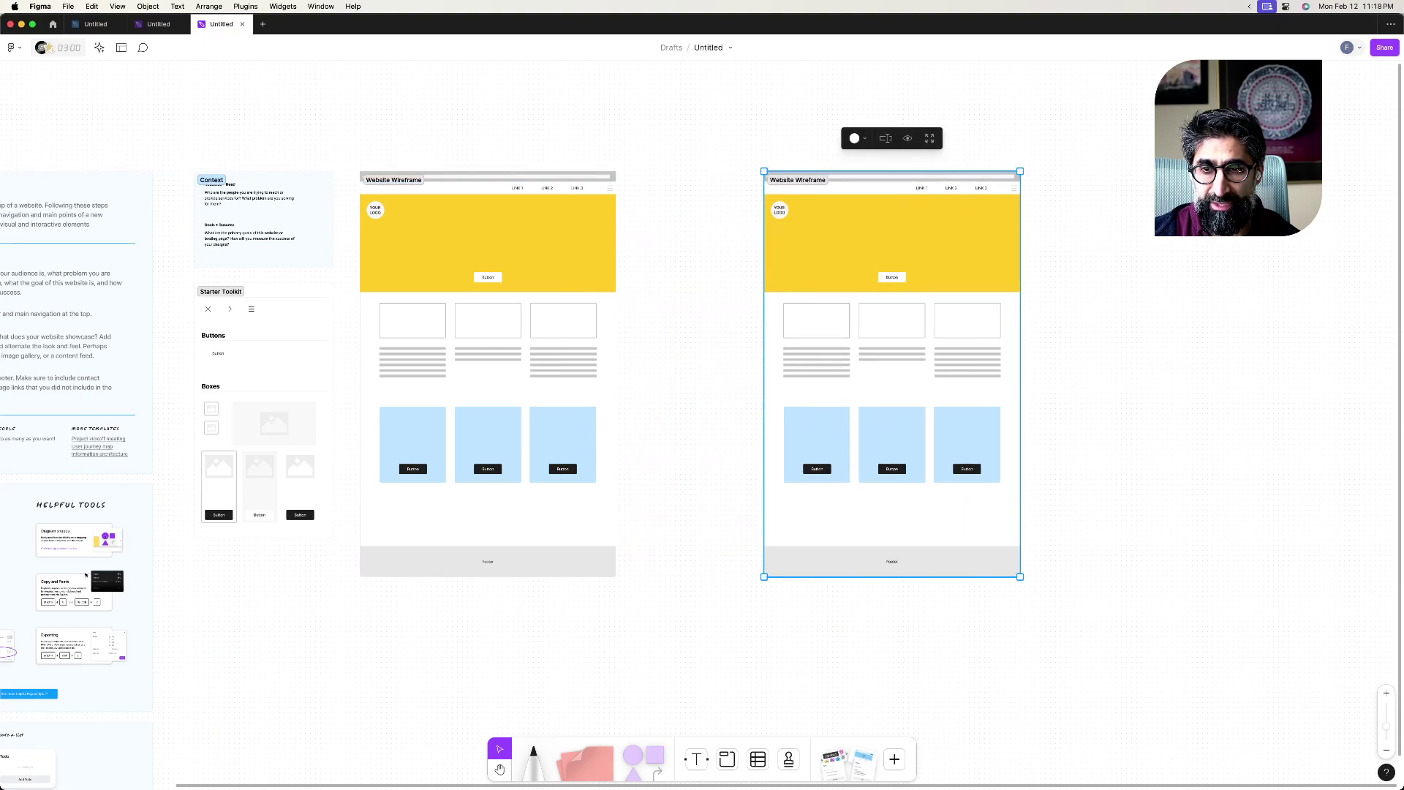
- Duplicate the second Website Wireframe section and place this third copy farther right in the same row
scroll(702, 373, "right", 10)
scroll(702, 373, "right", 3)
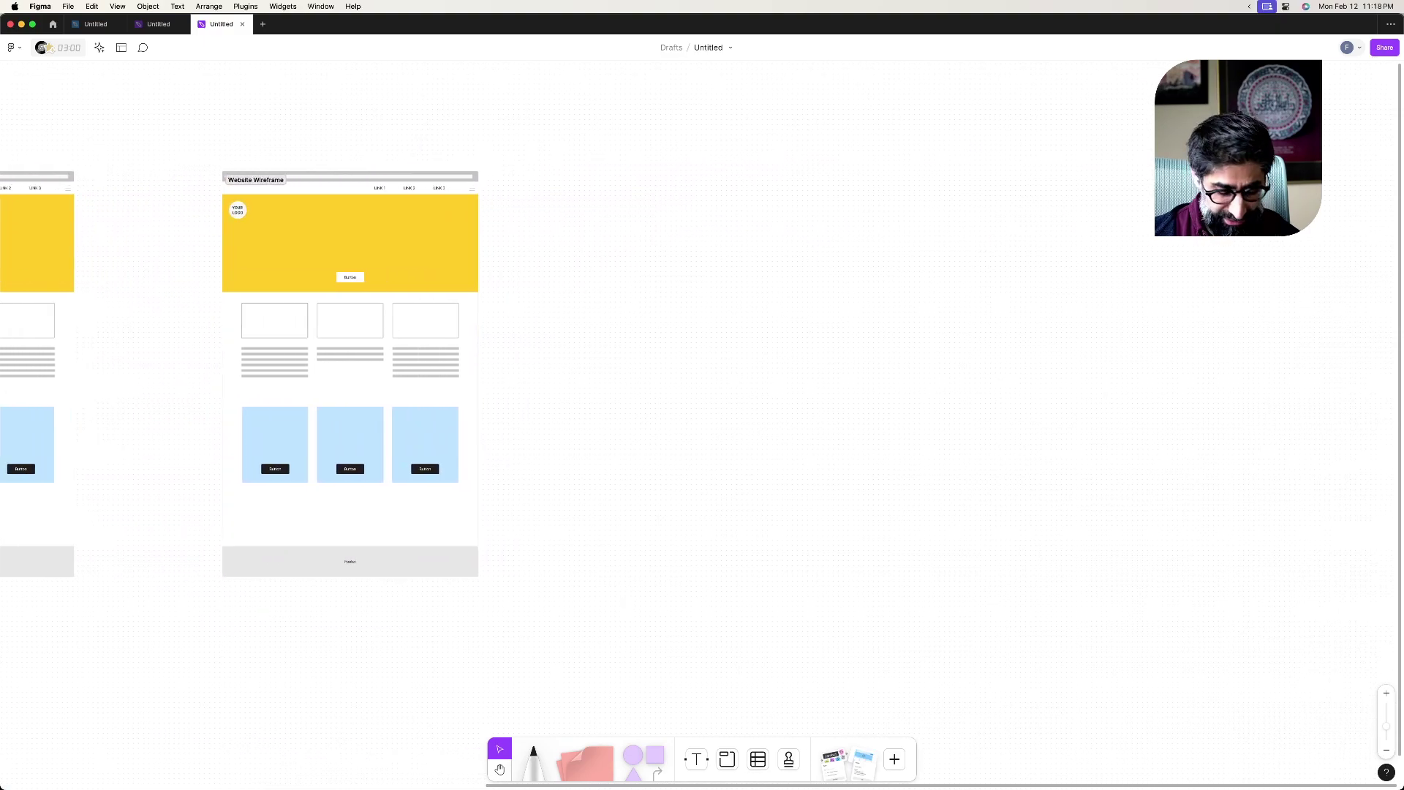
key("super+d")
left_click_drag(827, 657, 476, 95)
left_click_drag(609, 373, 835, 374)
scroll(702, 394, "left", 10)
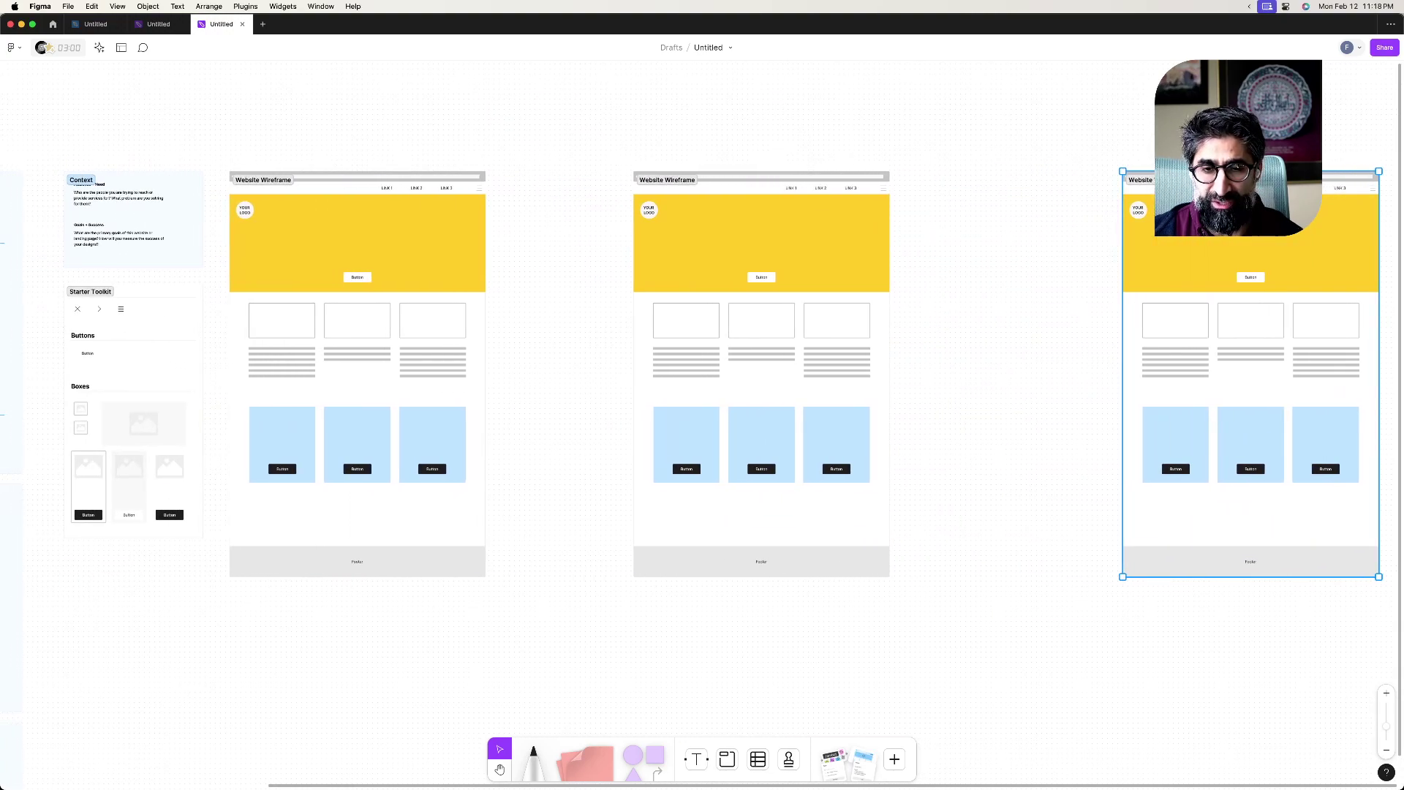
scroll(702, 395, "right", 5)
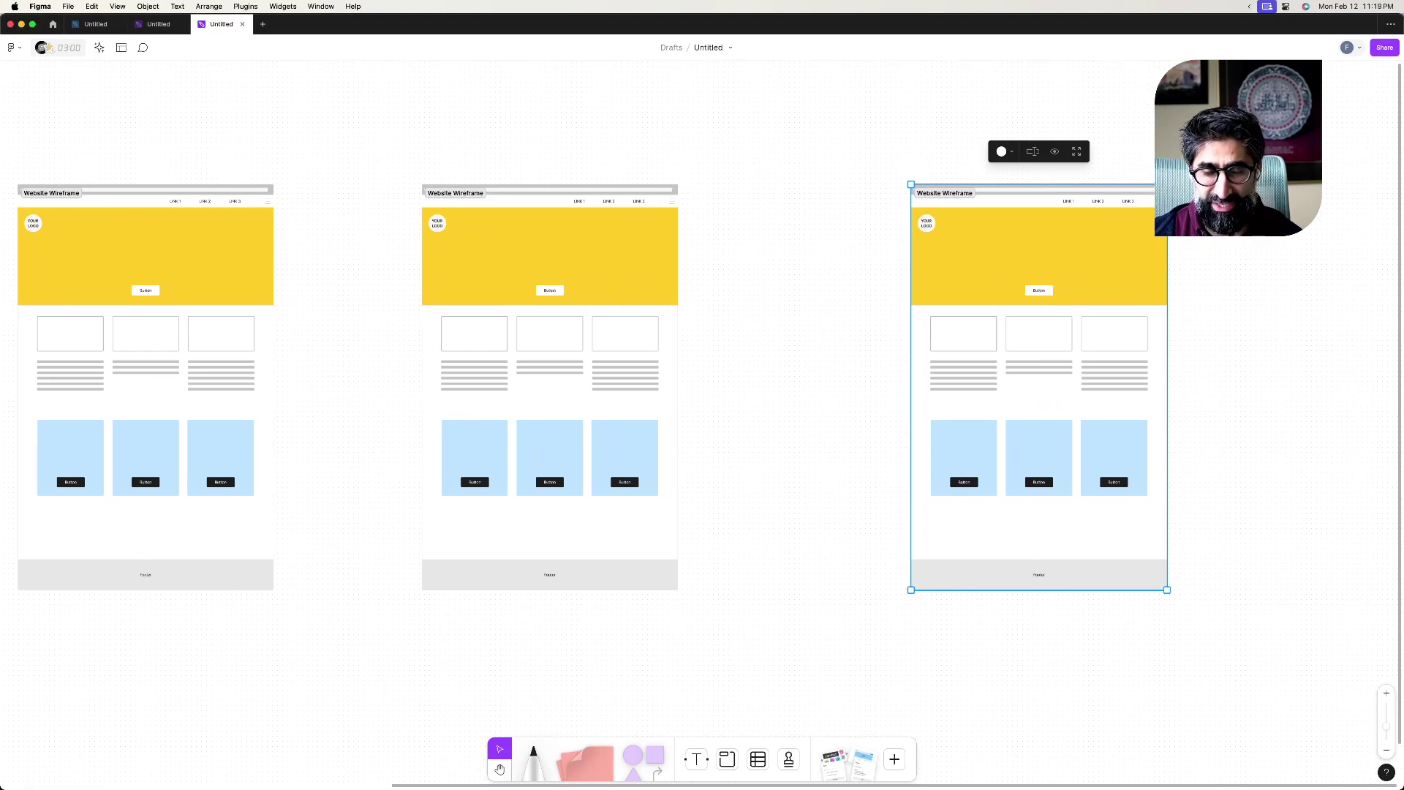
key("Escape")
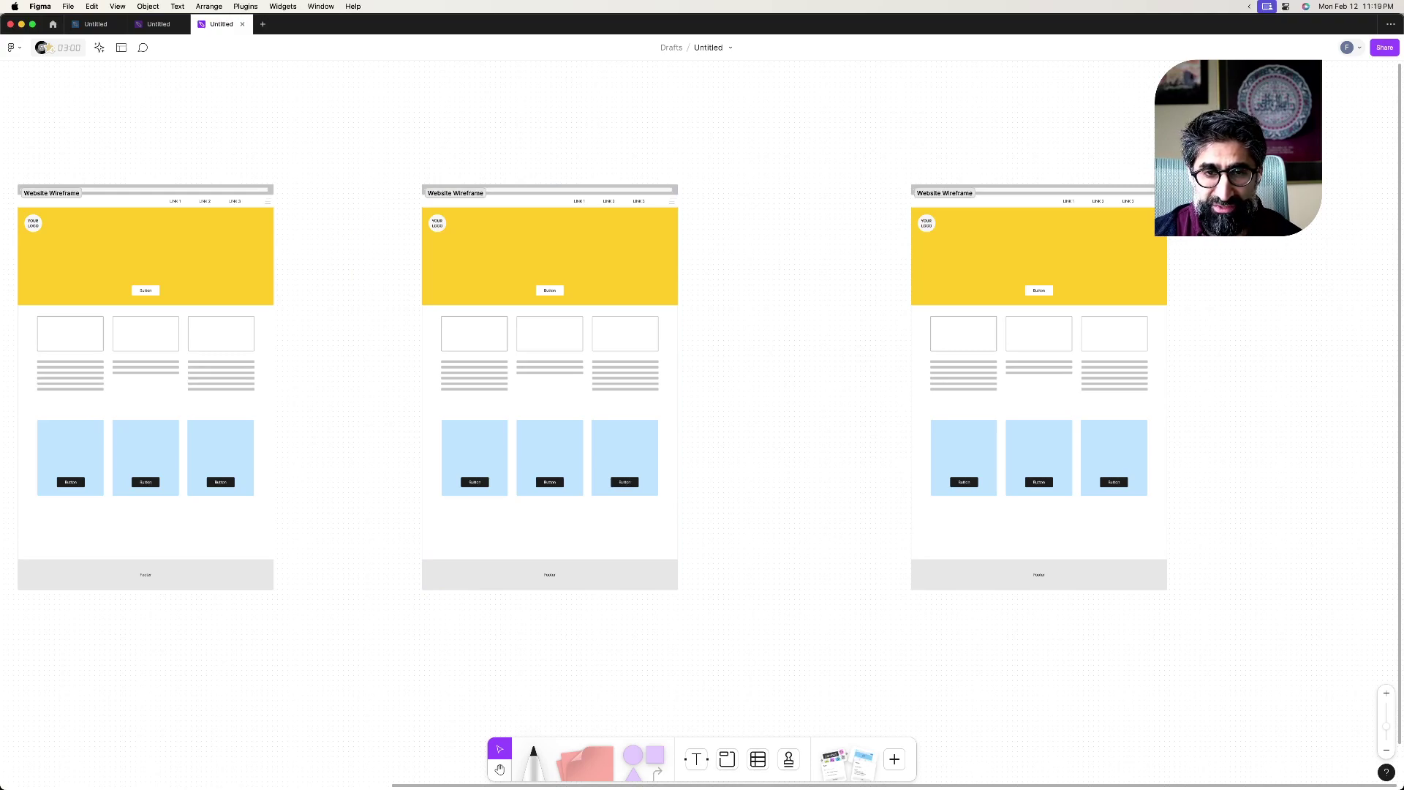
- Draw a connector arrow from the rightmost blue box's button in the second wireframe to the left edge of the third wireframe
left_click(624, 481)
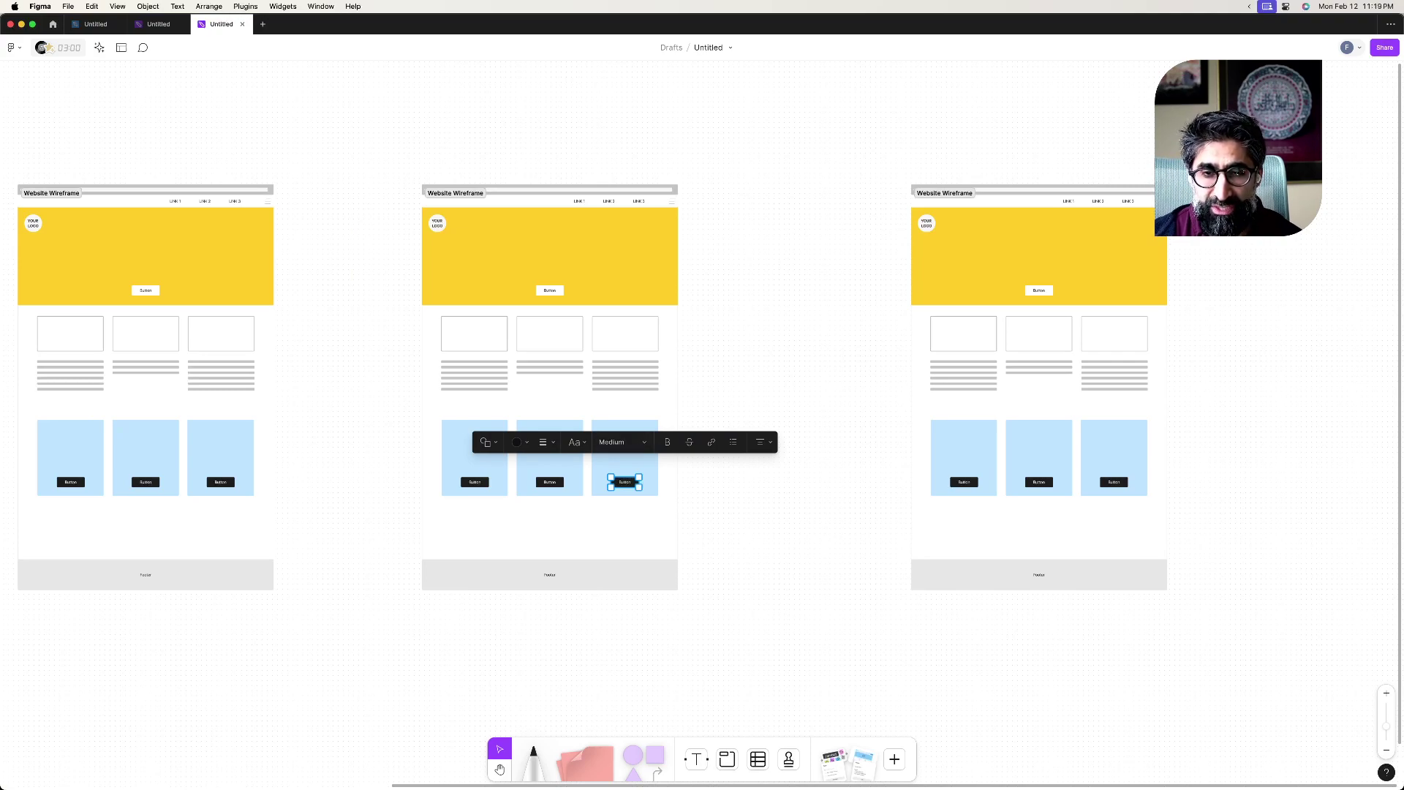
key("Escape")
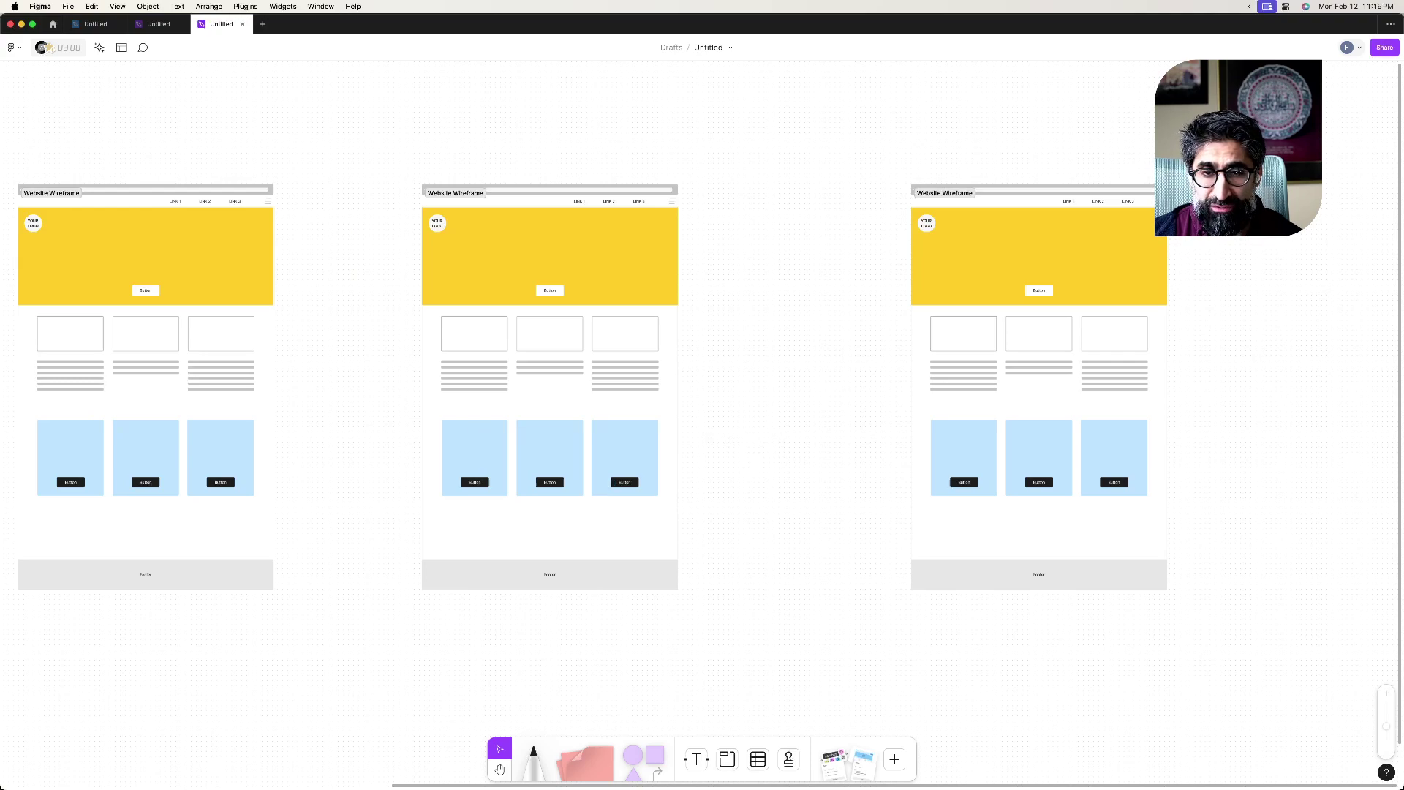
left_click(624, 482)
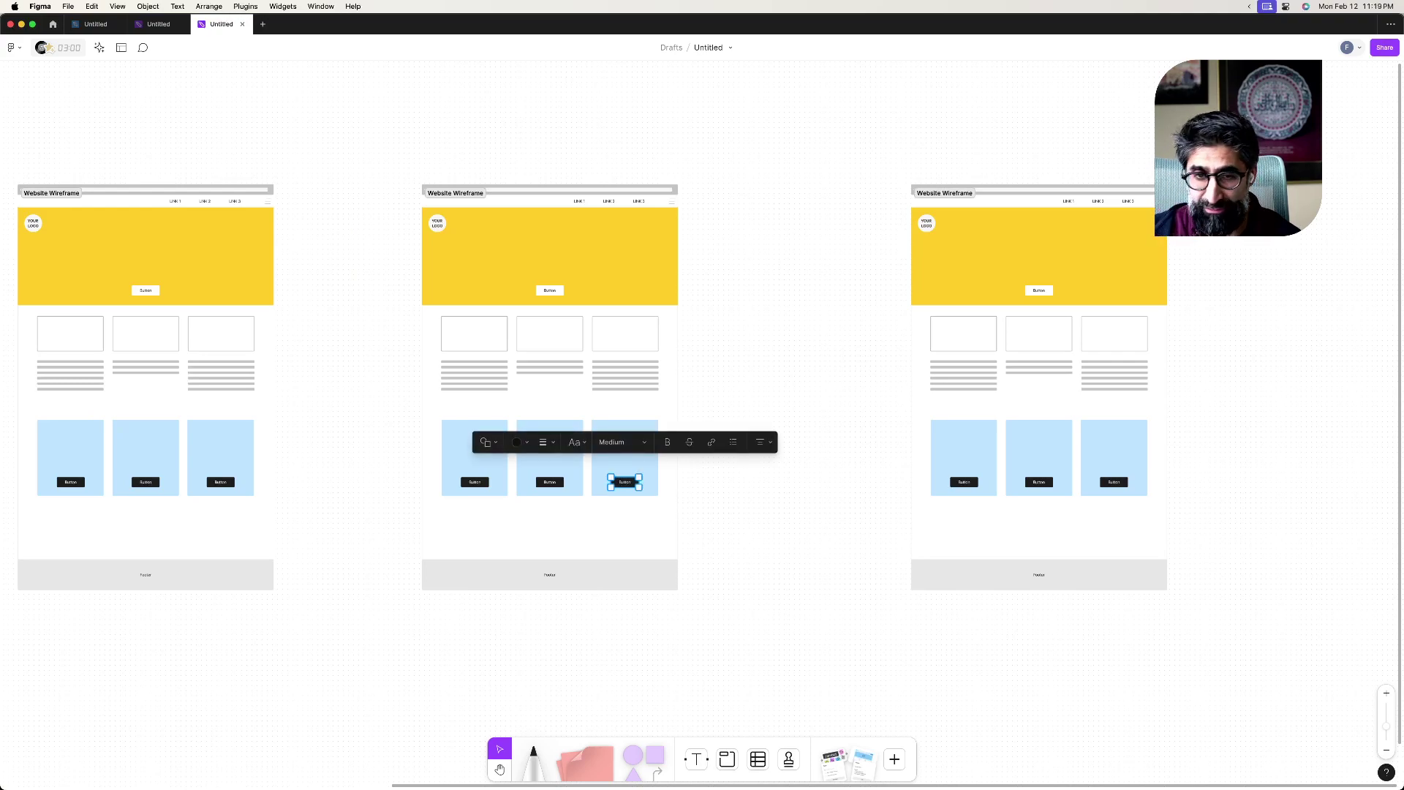
key("Escape")
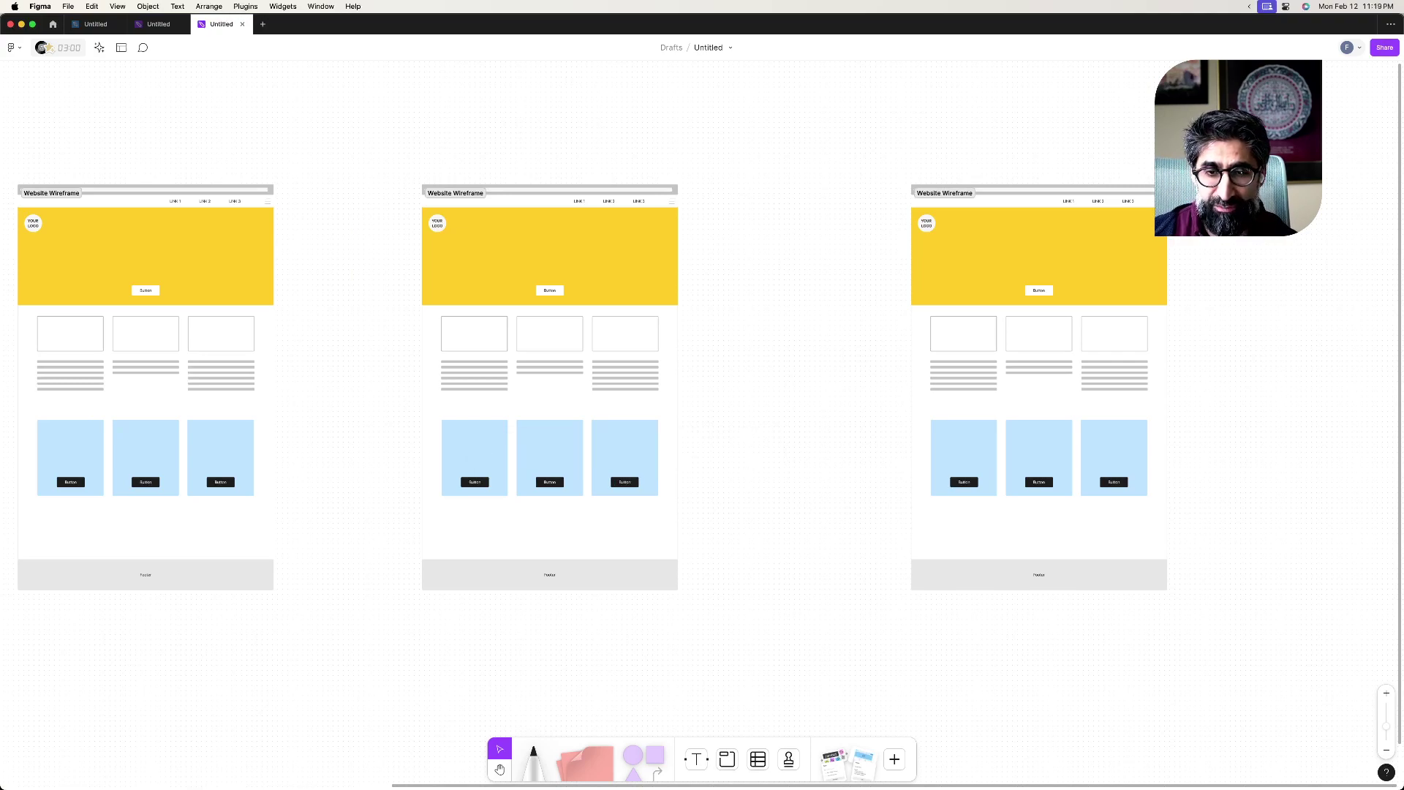
scroll(620, 477, "up", 5)
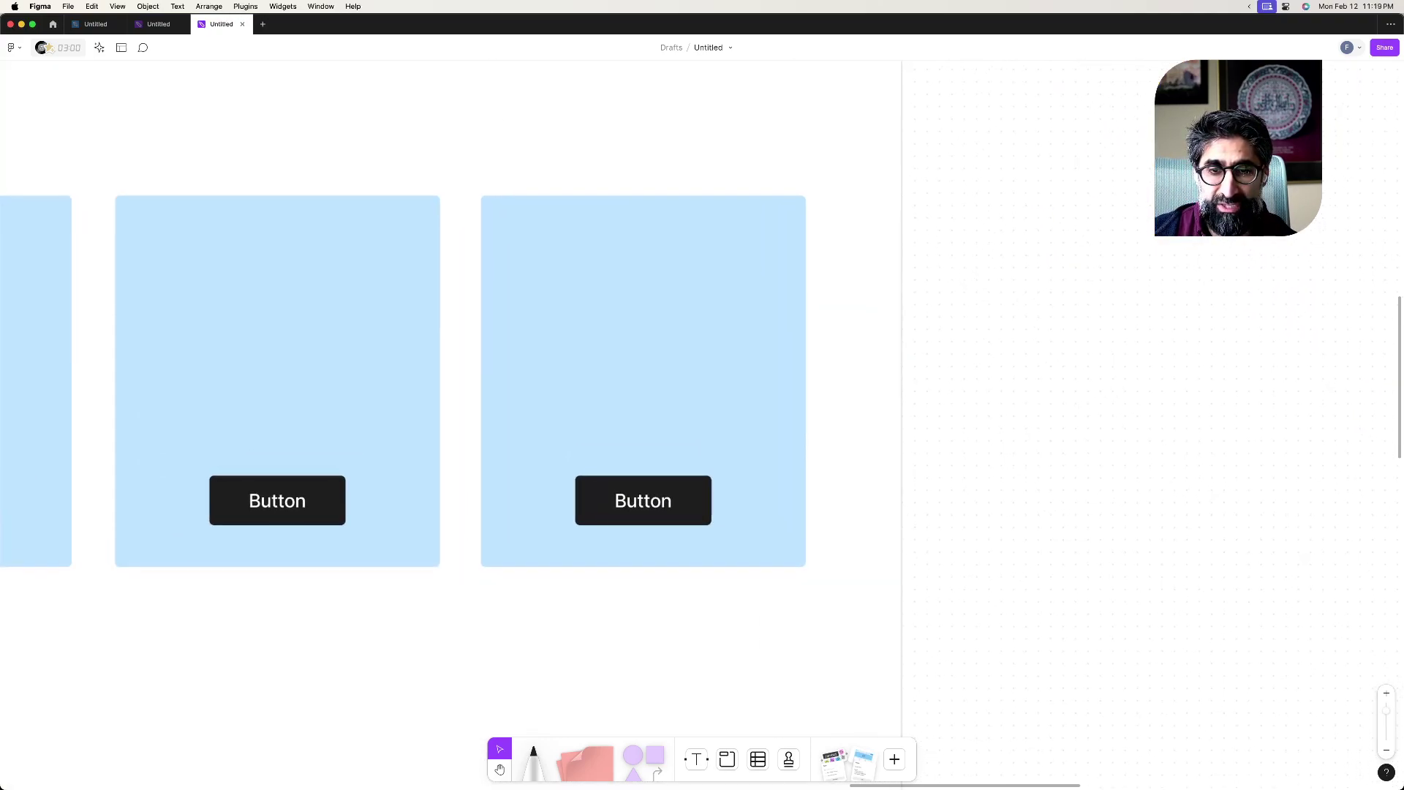
left_click(643, 500)
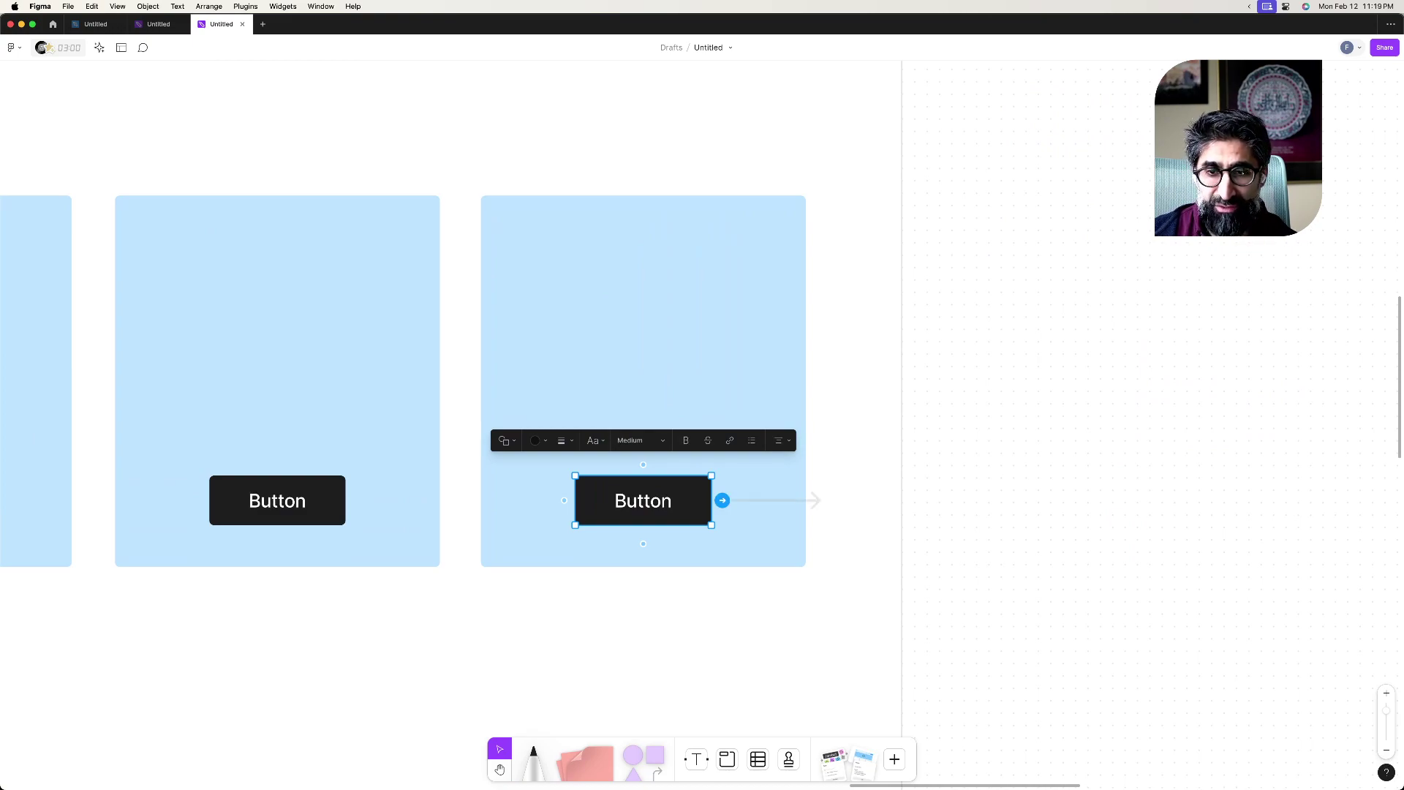
scroll(723, 500, "down", 5)
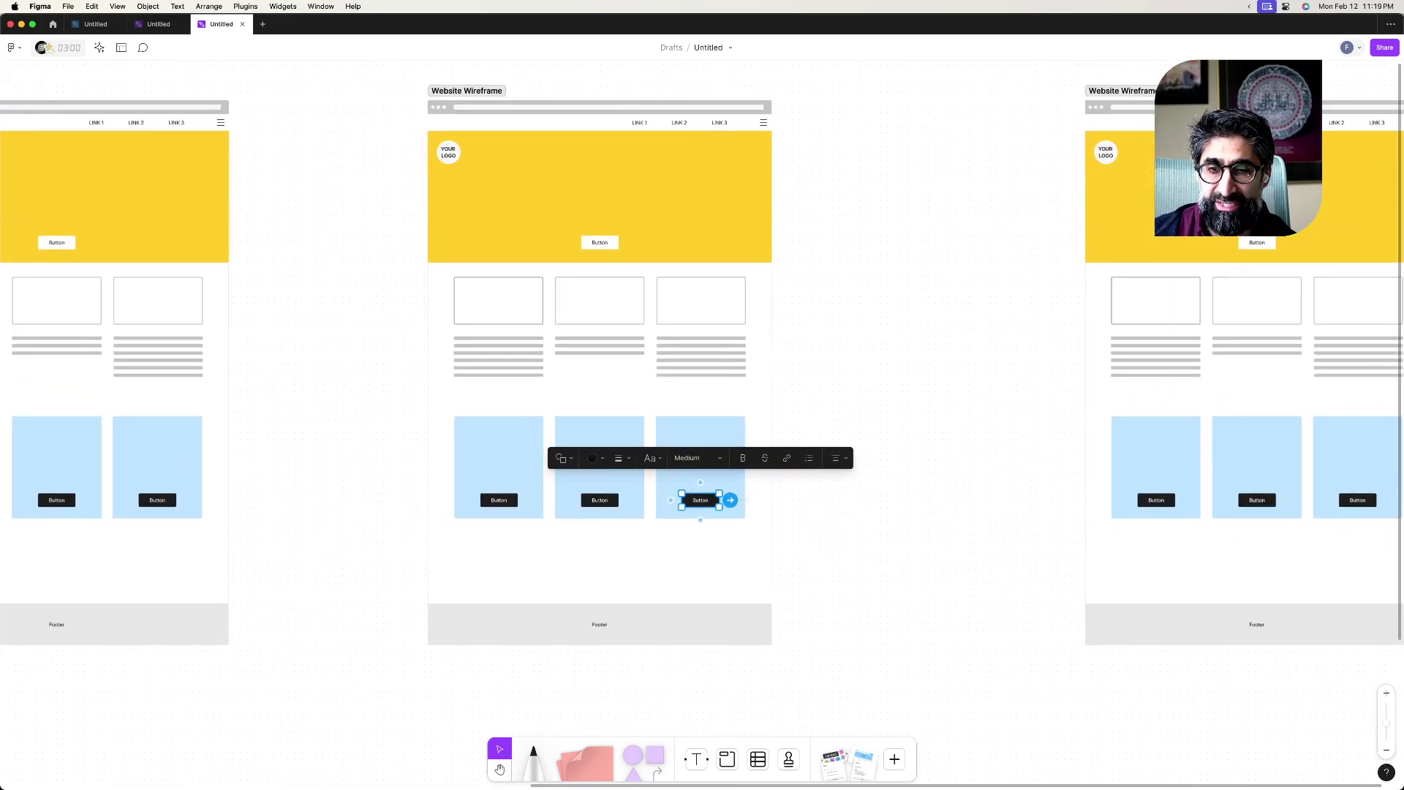
left_click_drag(730, 500, 1085, 372)
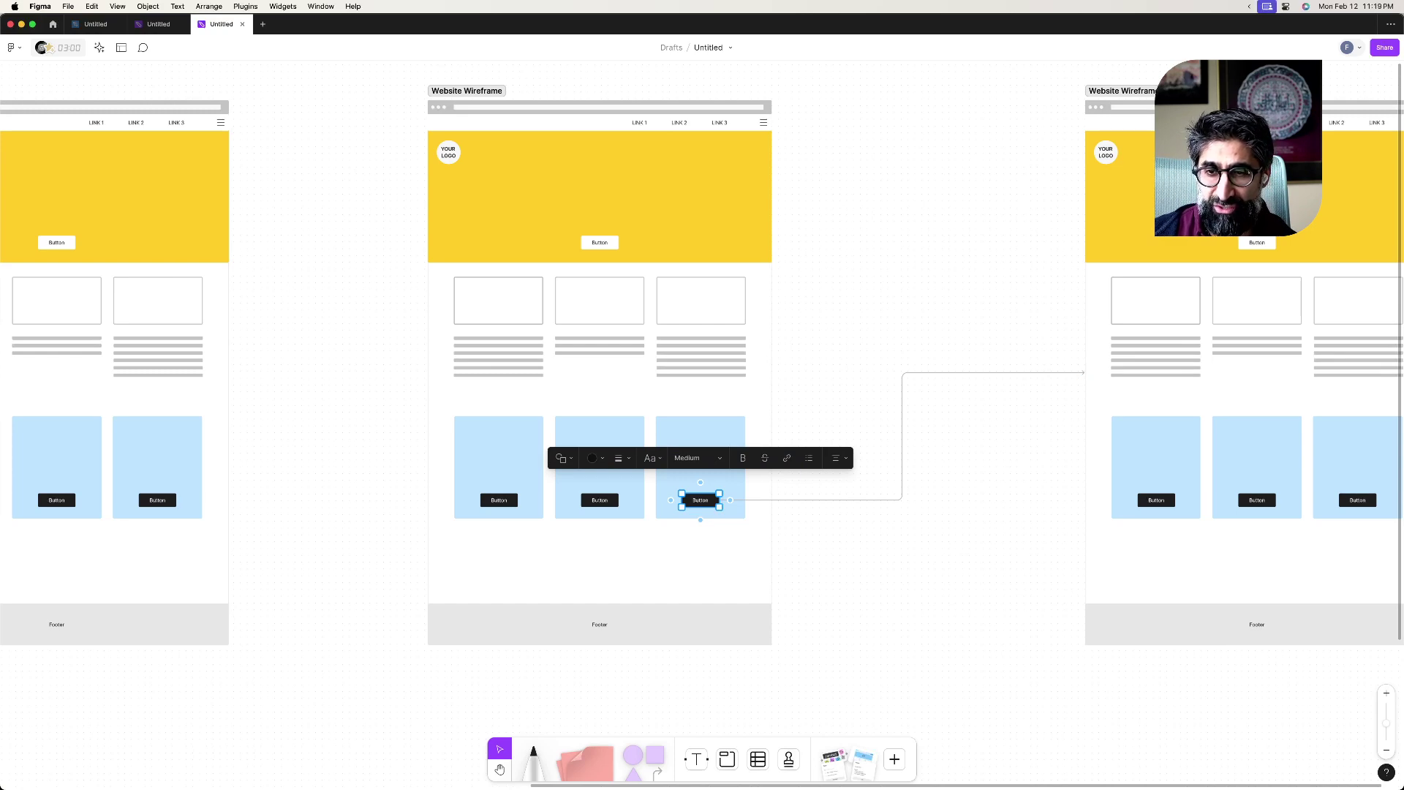
key("Escape")
- Connect the first wireframe's hero button to the left edge of the second wireframe with an arrow
scroll(702, 395, "right", 5)
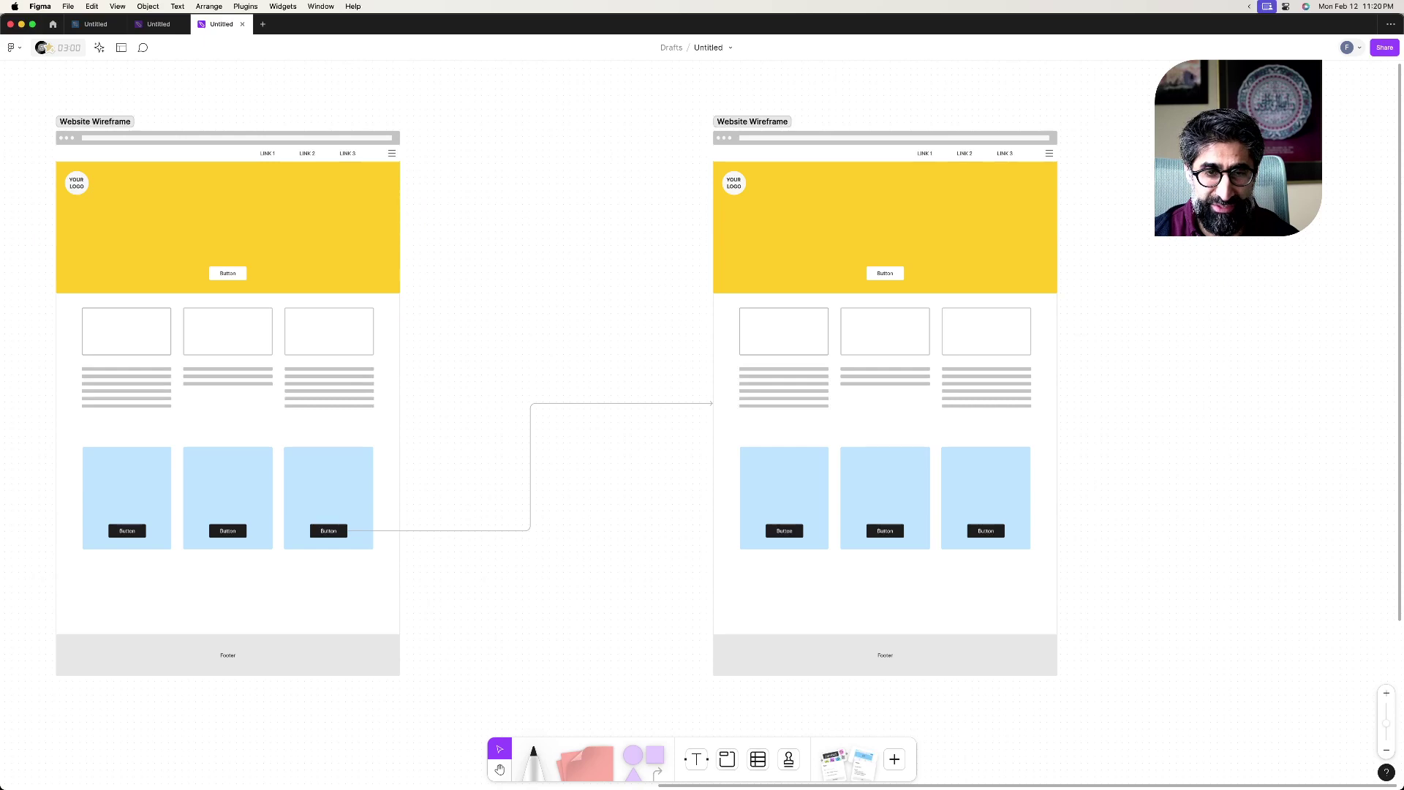
scroll(702, 394, "left", 10)
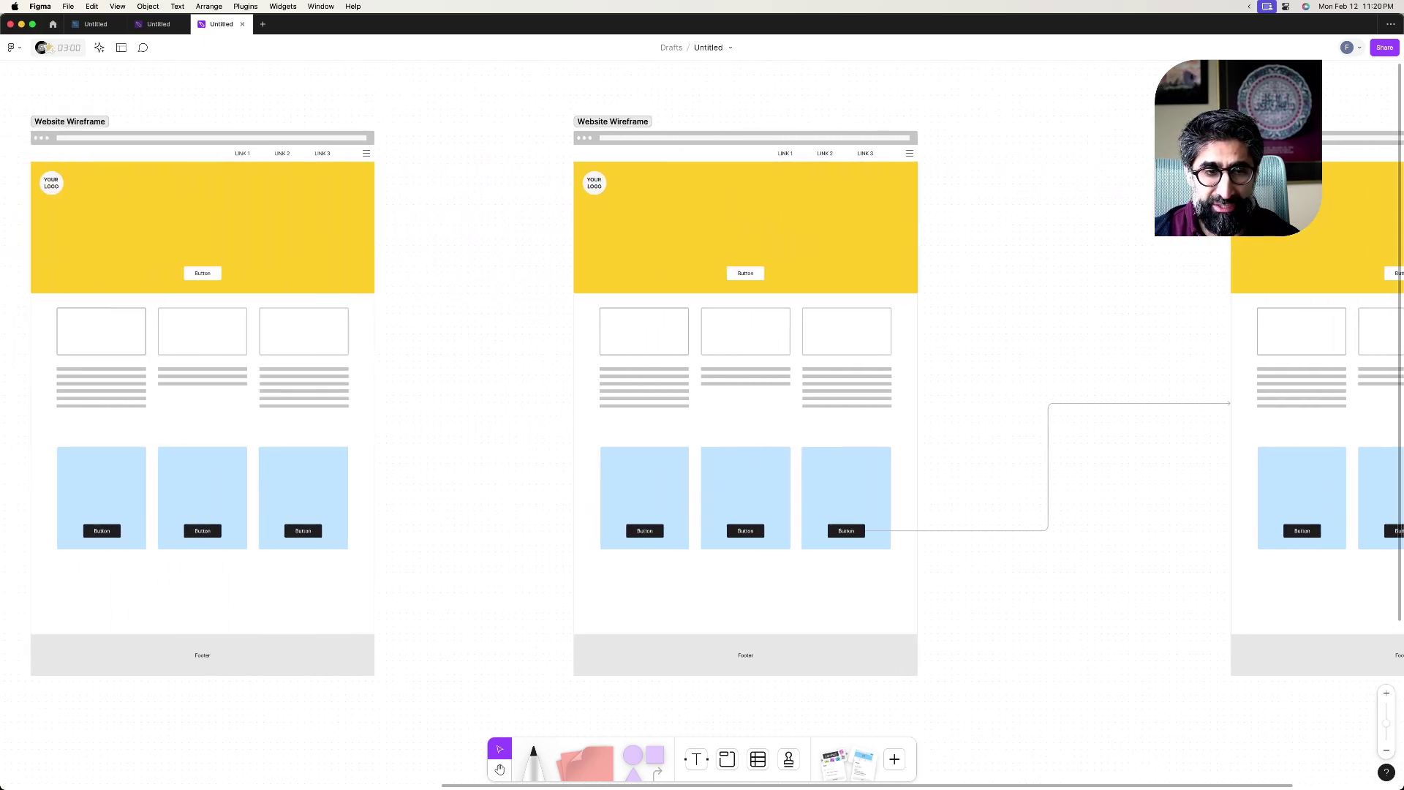
left_click(102, 531)
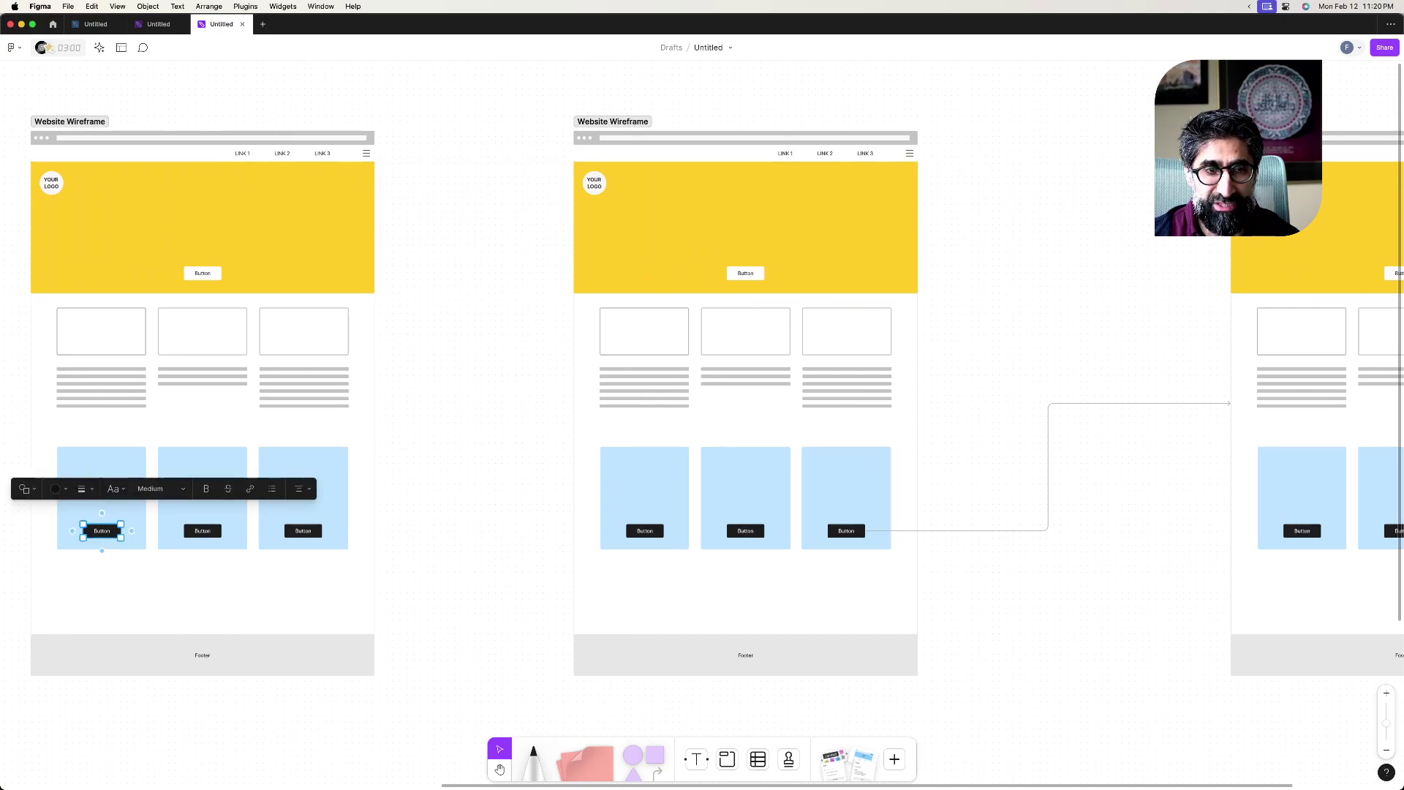
left_click(203, 273)
left_click_drag(232, 272, 573, 403)
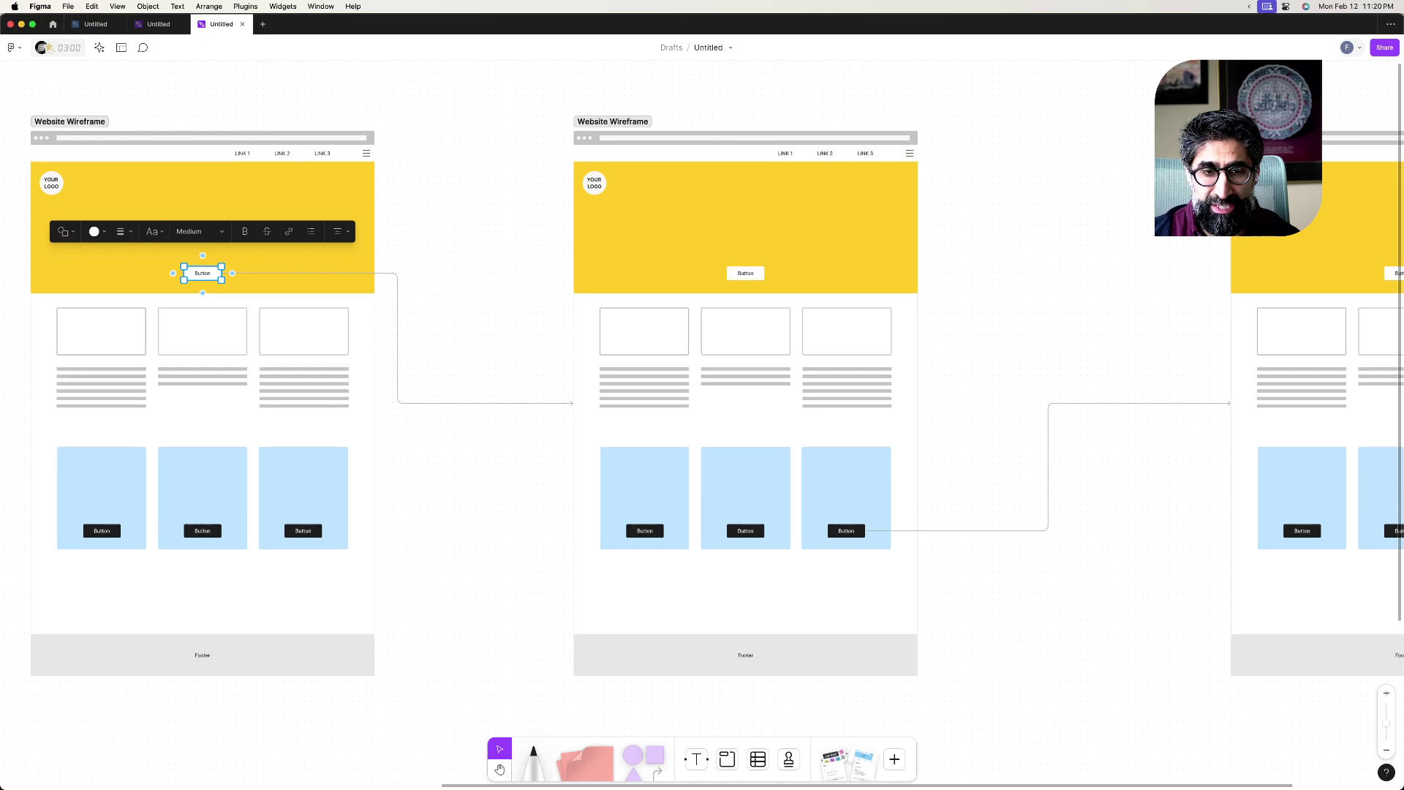
- Connect the rightmost blue box's button in the first wireframe to the left edge of the third wireframe
left_click(303, 530)
left_click_drag(331, 530, 1230, 403)
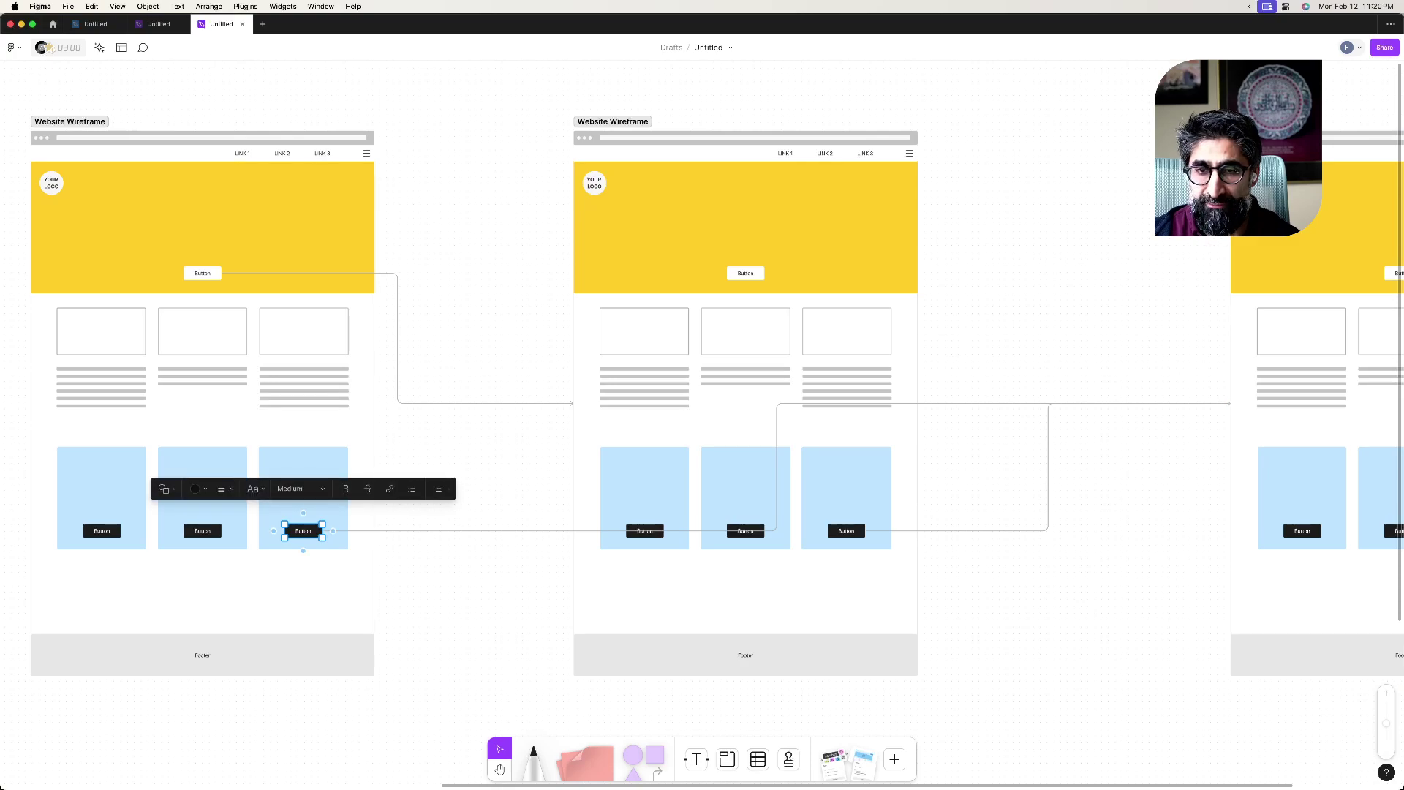
scroll(990, 404, "down", 5)
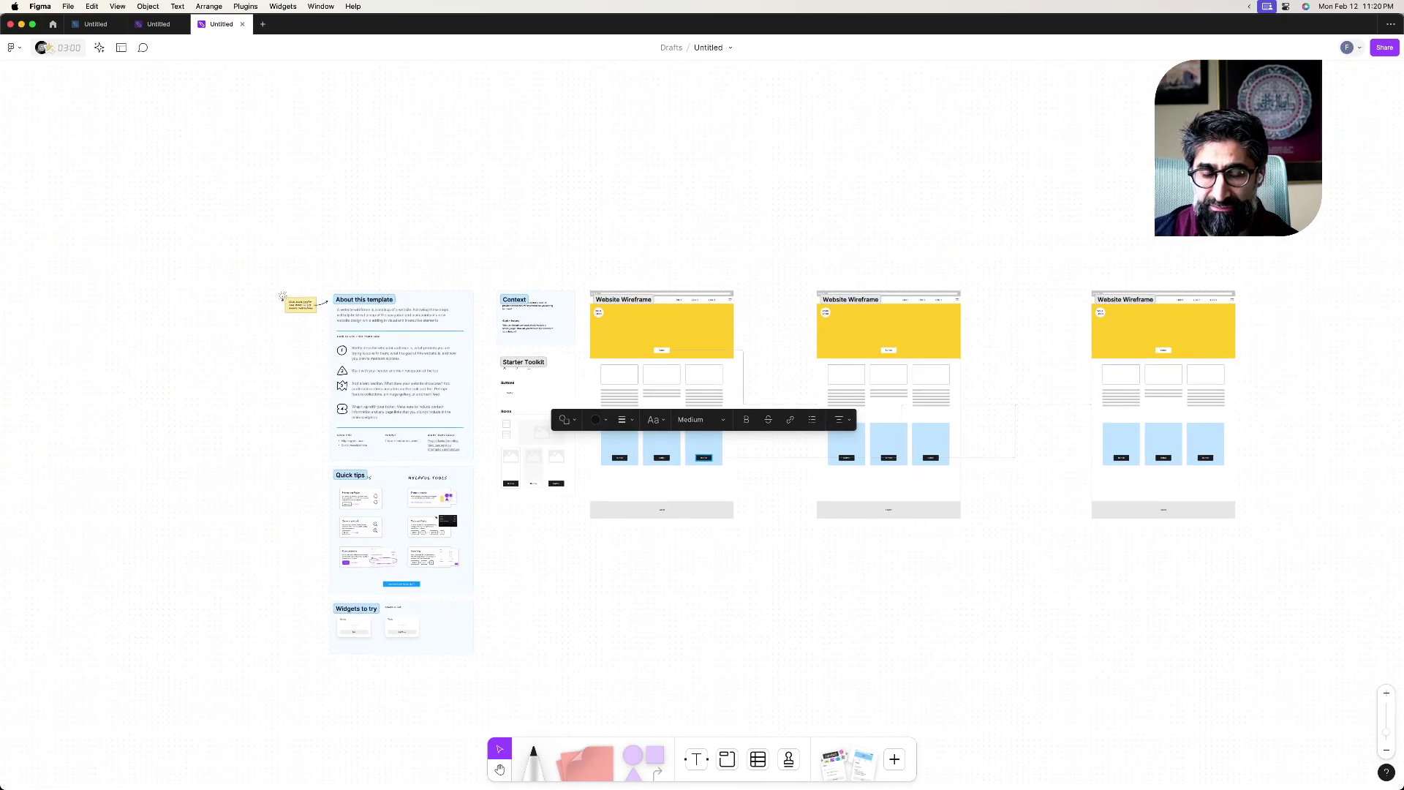
key("Escape")
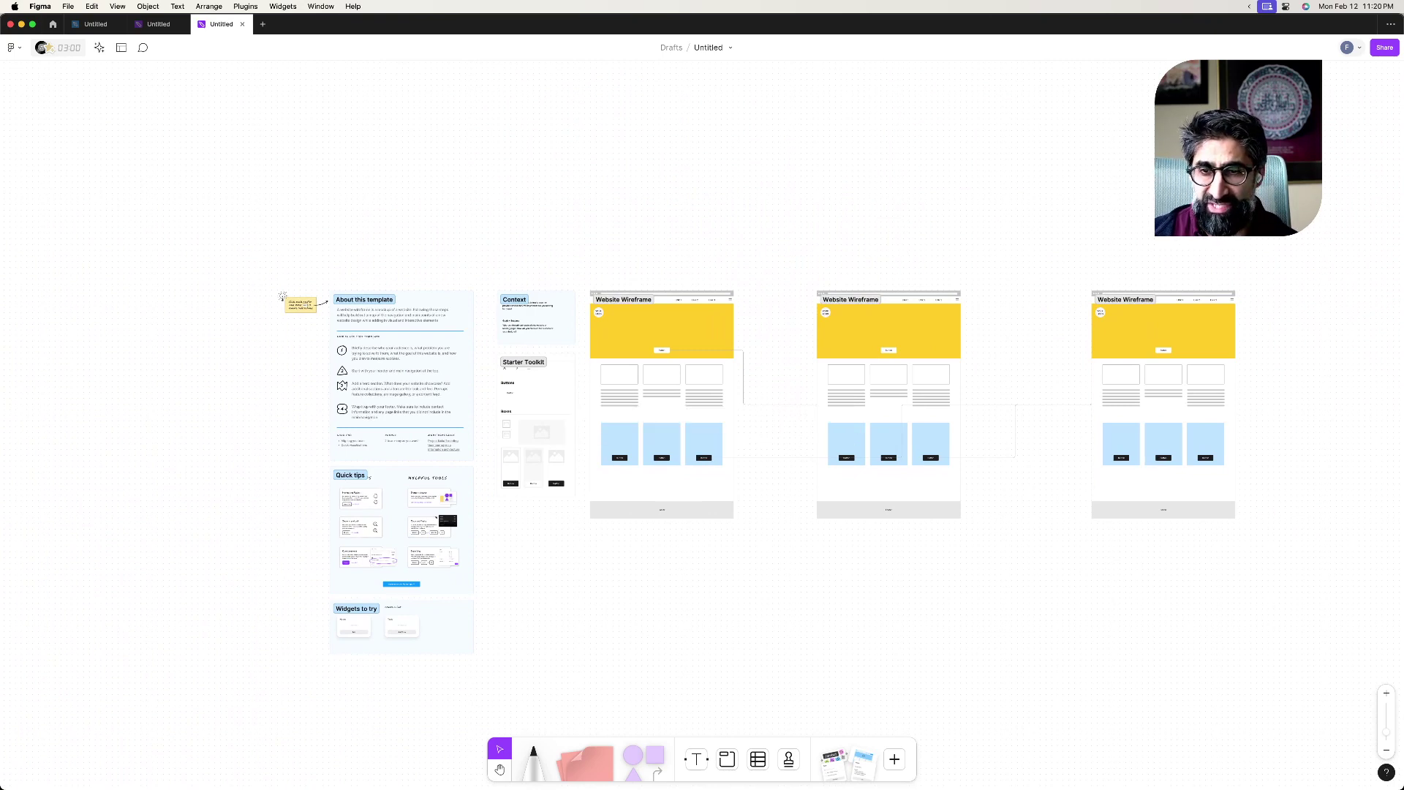
mouse_move(1075, 241)
left_mouse_down()
mouse_move(1150, 288)
mouse_move(1272, 470)
mouse_move(1297, 580)
mouse_move(1090, 291)
mouse_move(1121, 292)
mouse_move(1089, 232)
left_mouse_up()
key("Escape")
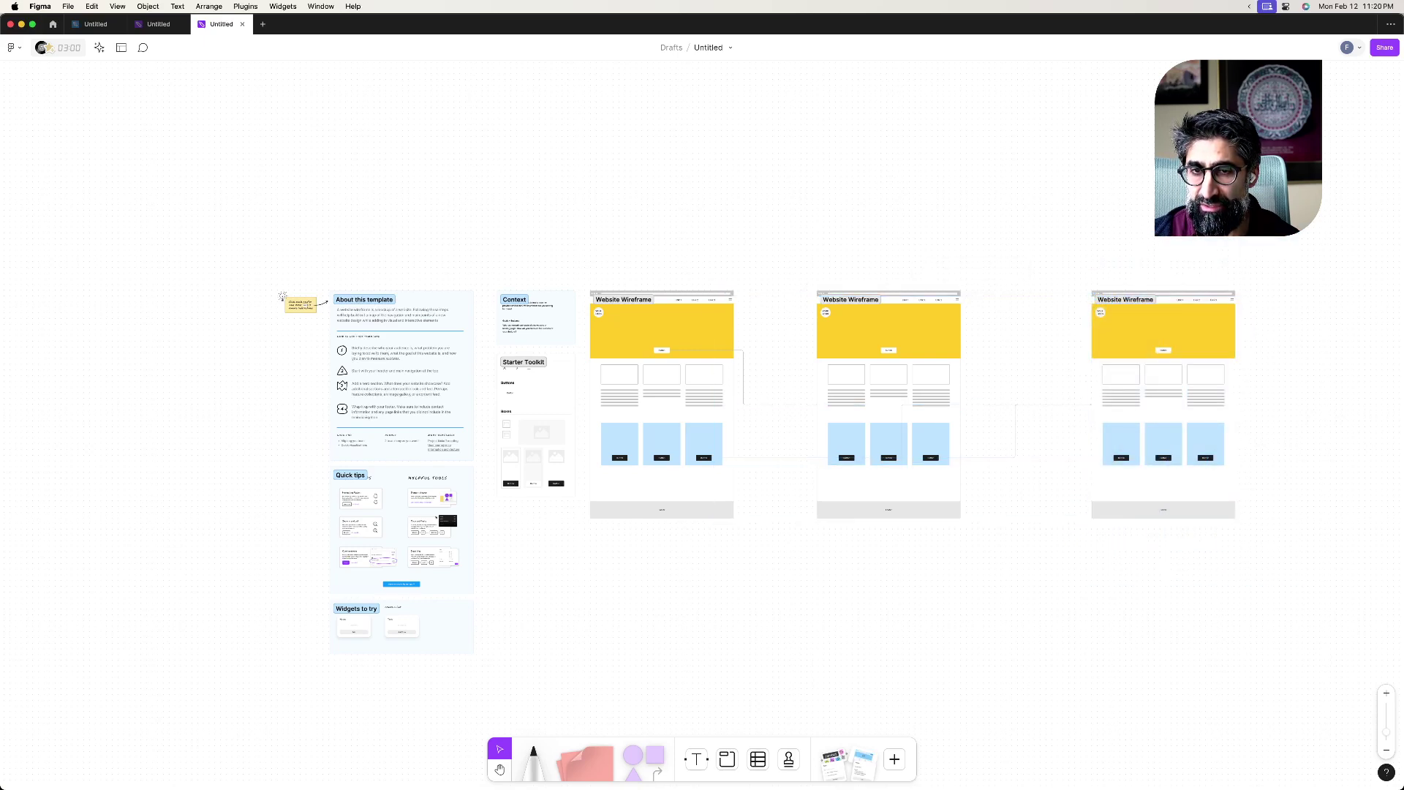
left_click_drag(1282, 554, 1174, 266)
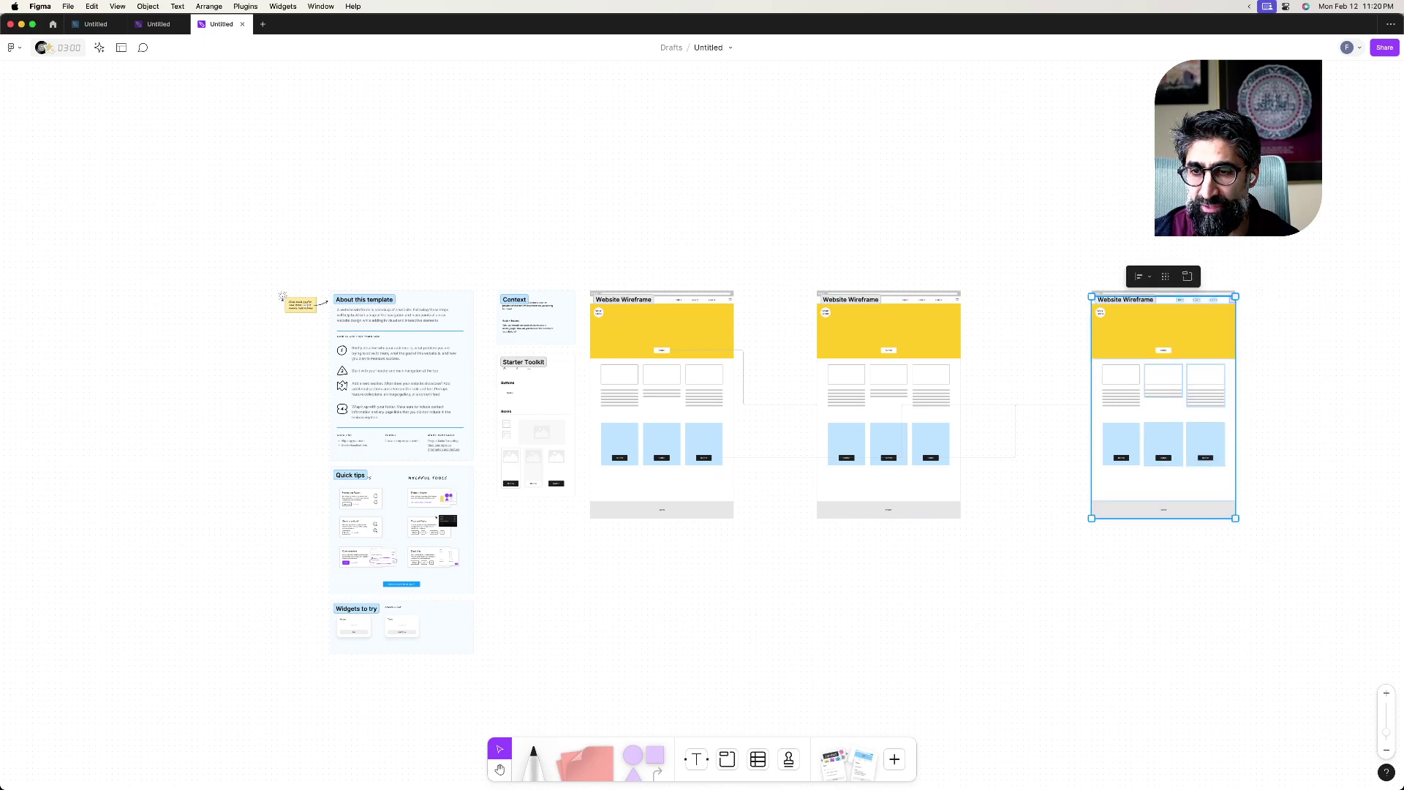
left_click_drag(1170, 329, 1219, 452)
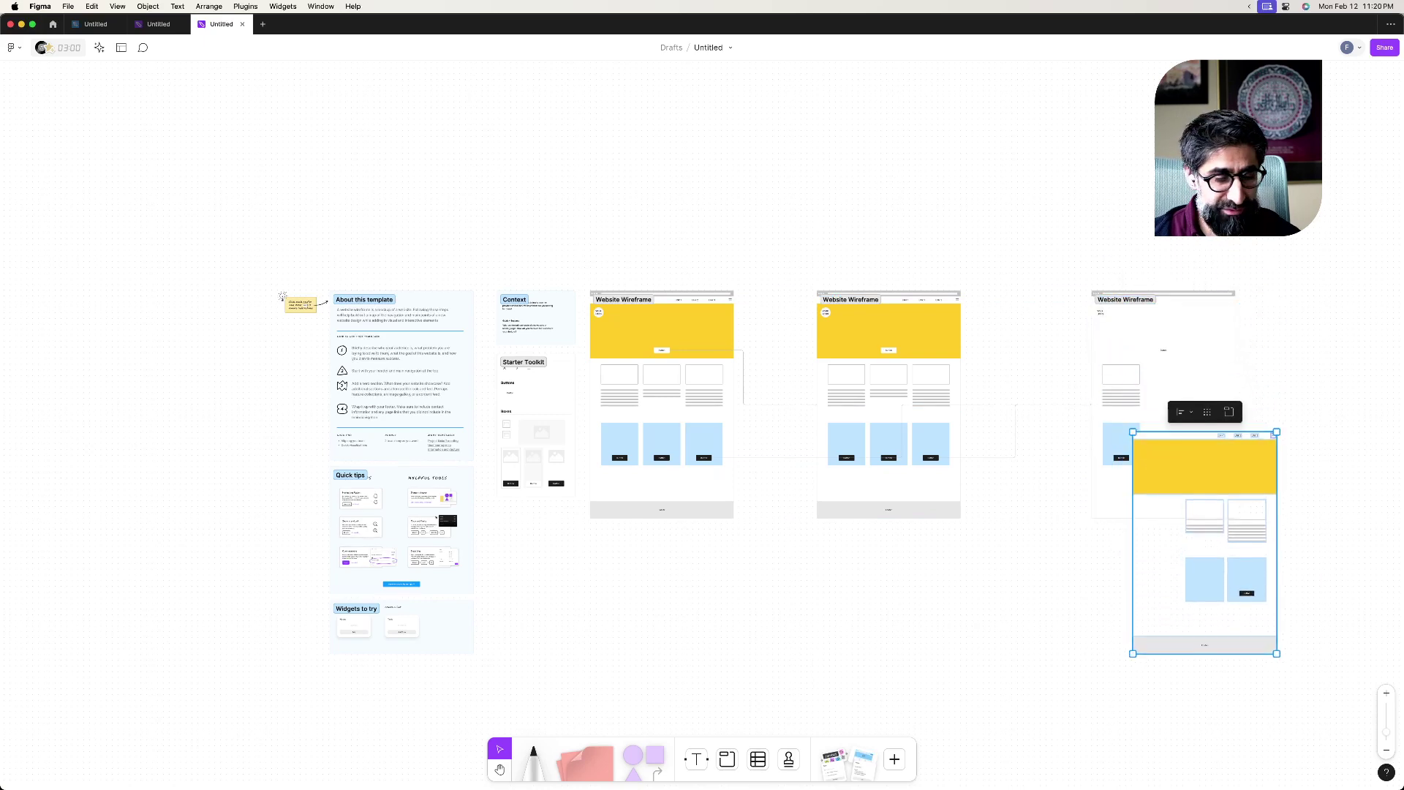
key("Escape")
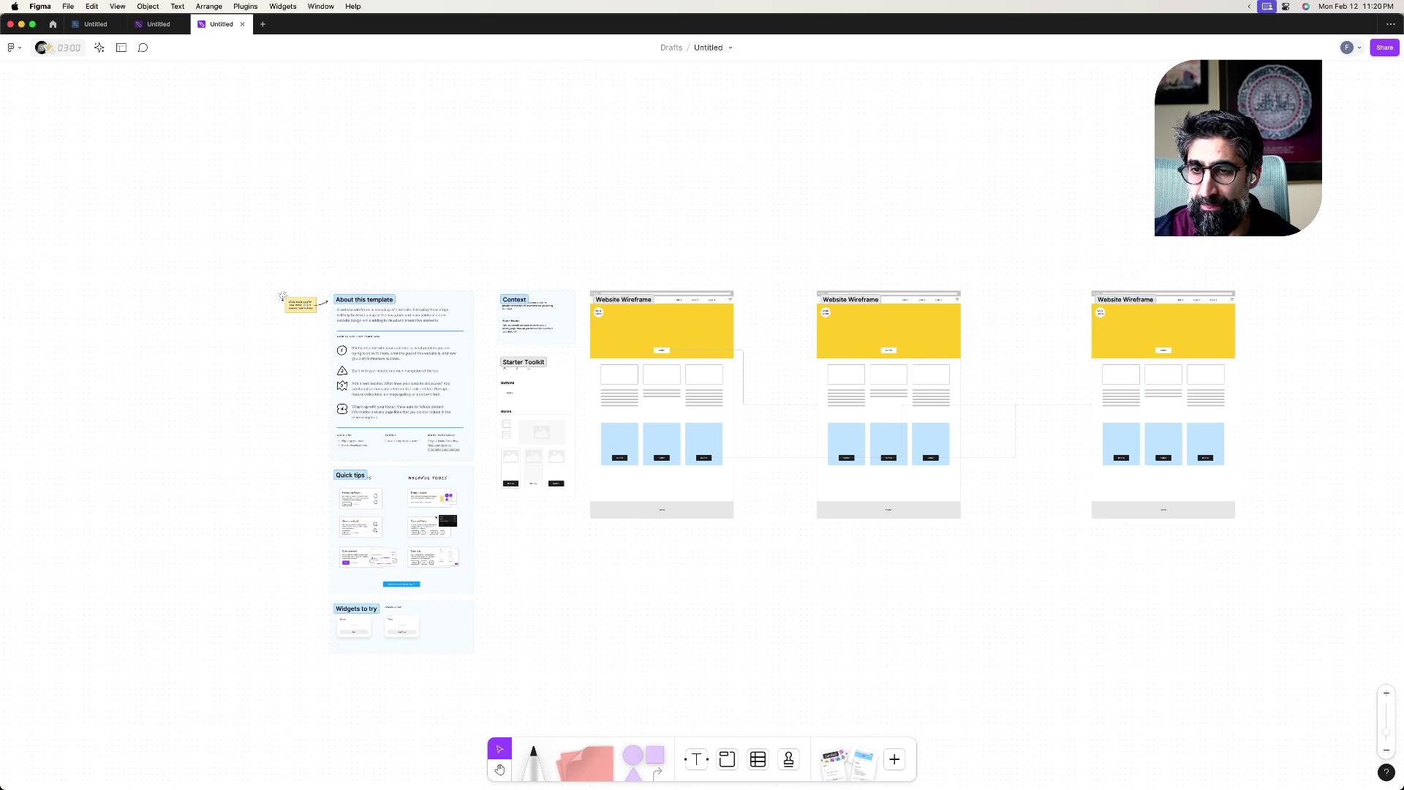
left_click_drag(1083, 548, 1342, 266)
left_click_drag(1162, 404, 1221, 520)
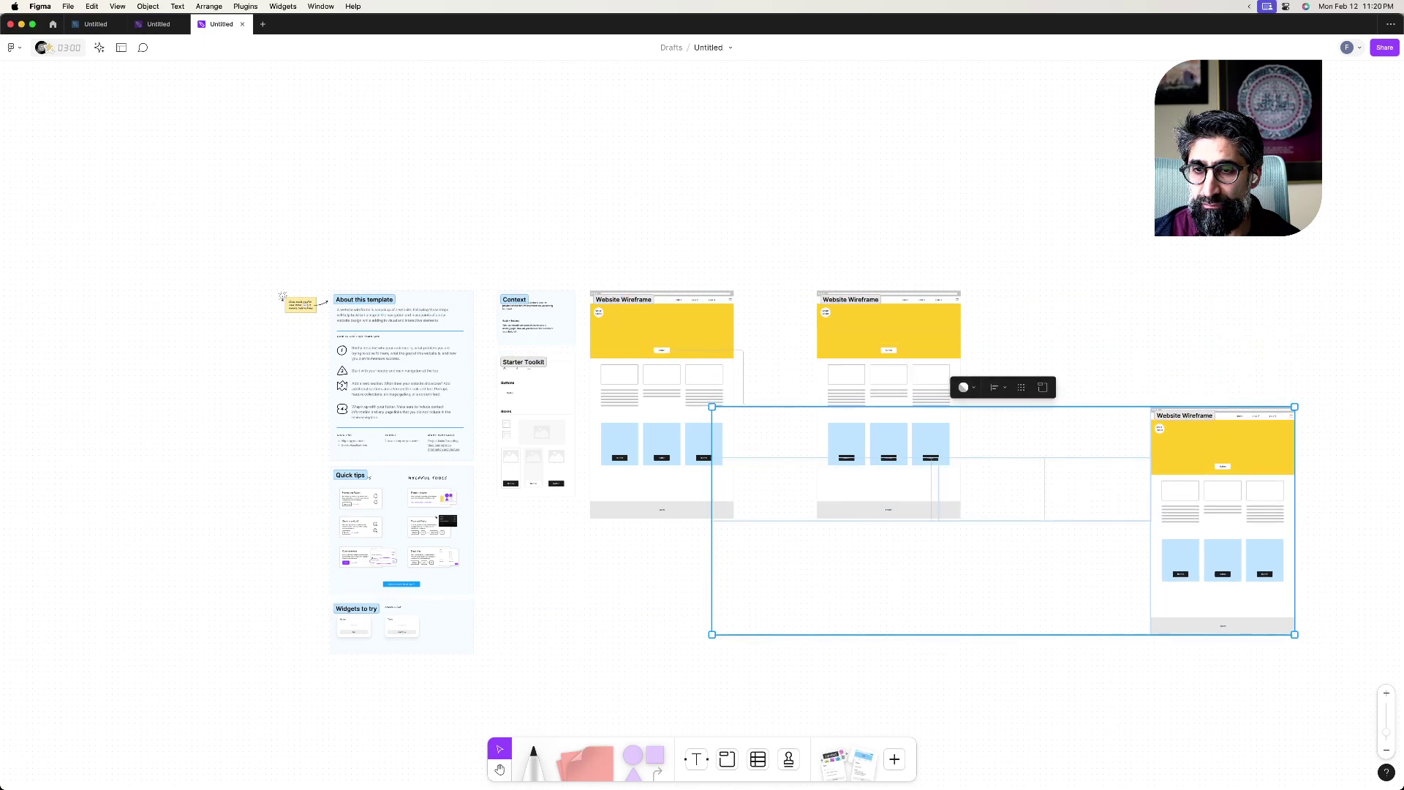
key("ctrl+z")
key("Escape")
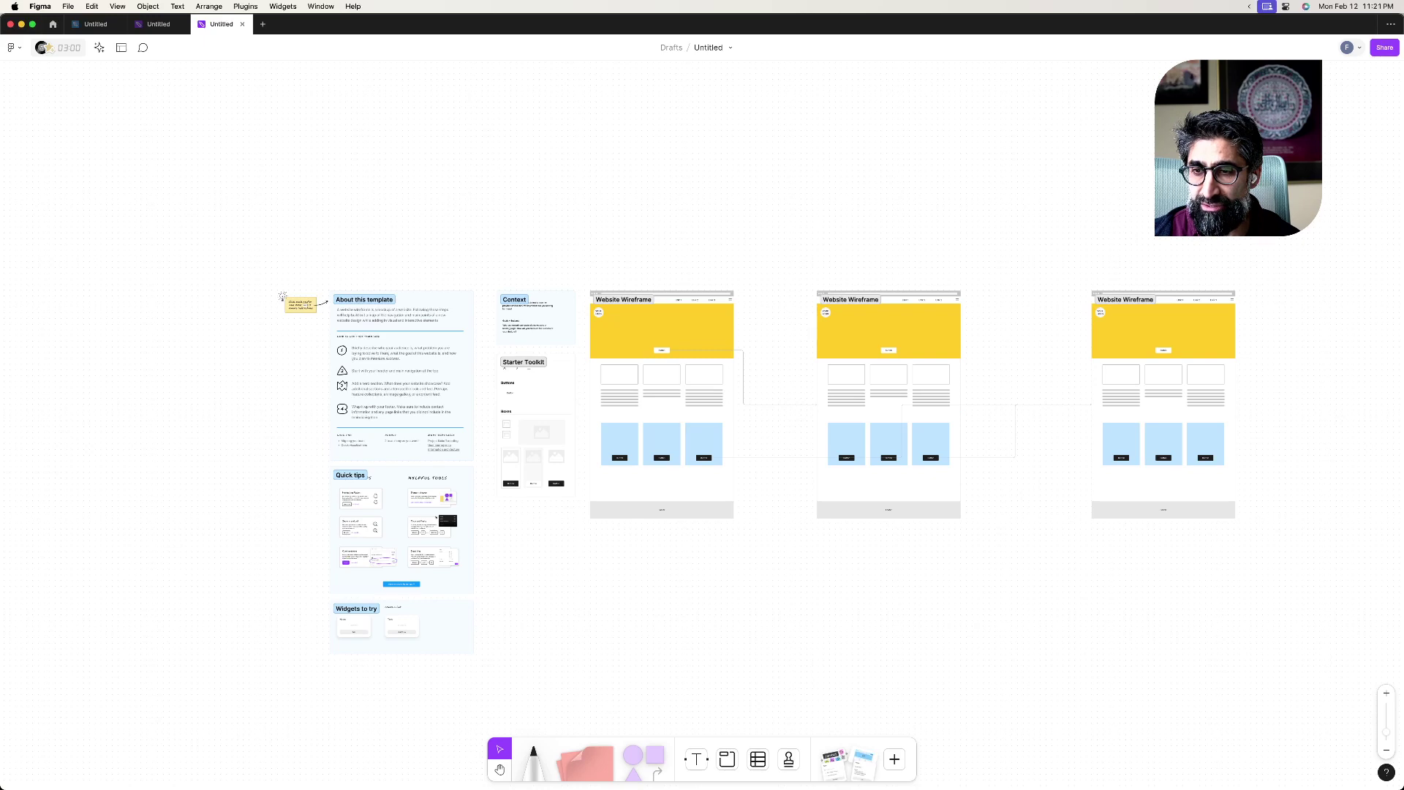
- Move the third Website Wireframe section down so it sits below the row of the other two wireframes
left_click(1162, 405)
left_click_drag(1162, 404, 1158, 466)
scroll(1228, 530, "down", 3)
scroll(1228, 530, "down", 3)
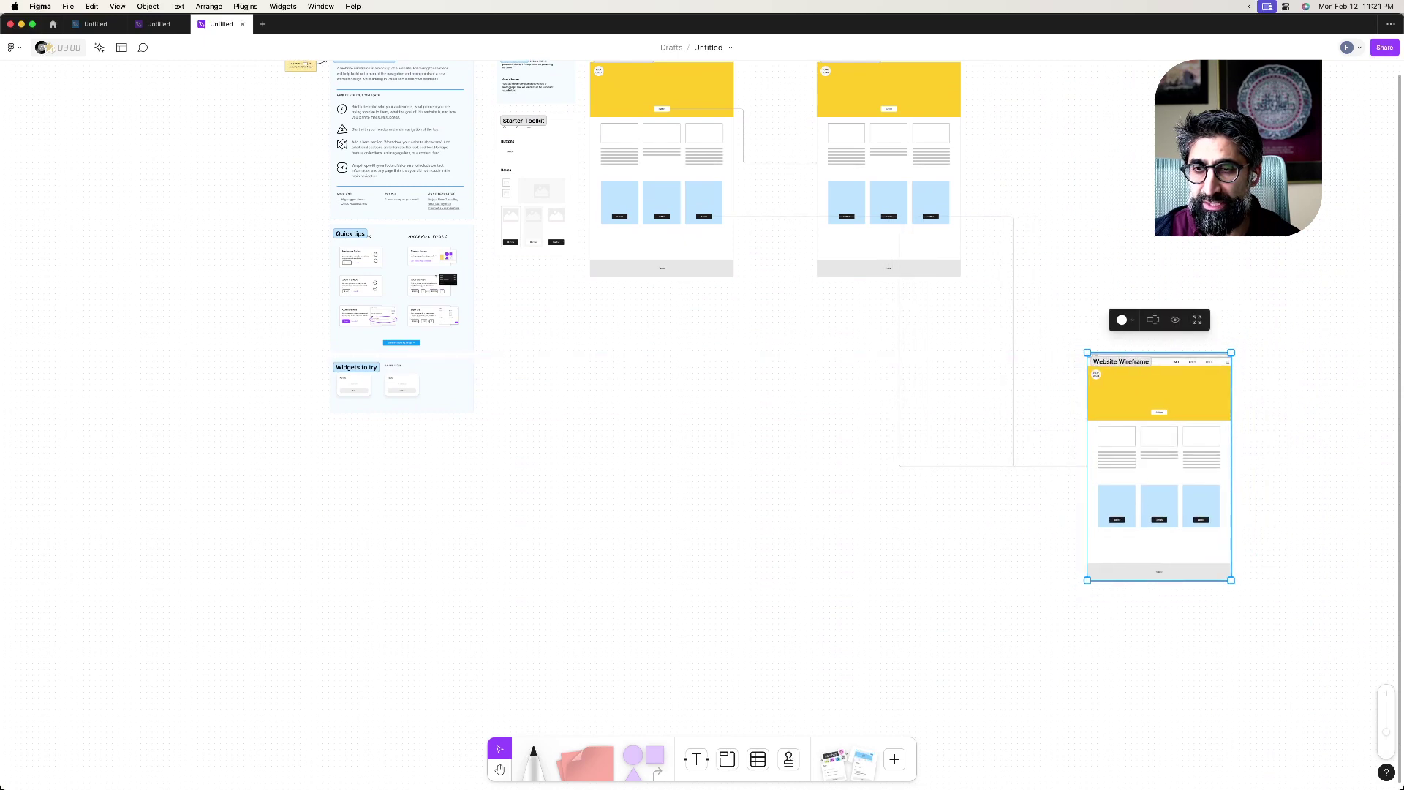
scroll(702, 395, "up", 5)
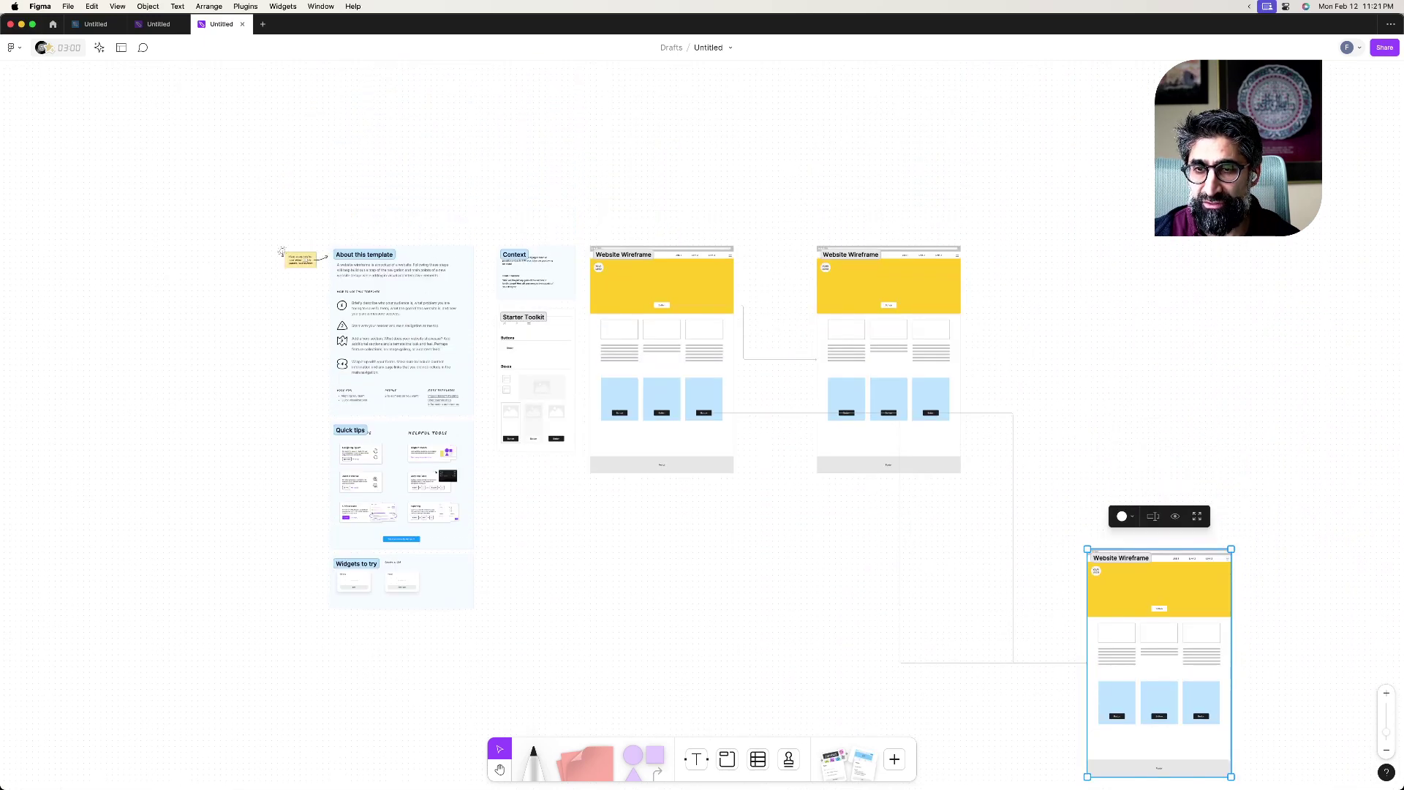
left_click_drag(854, 441, 964, 345)
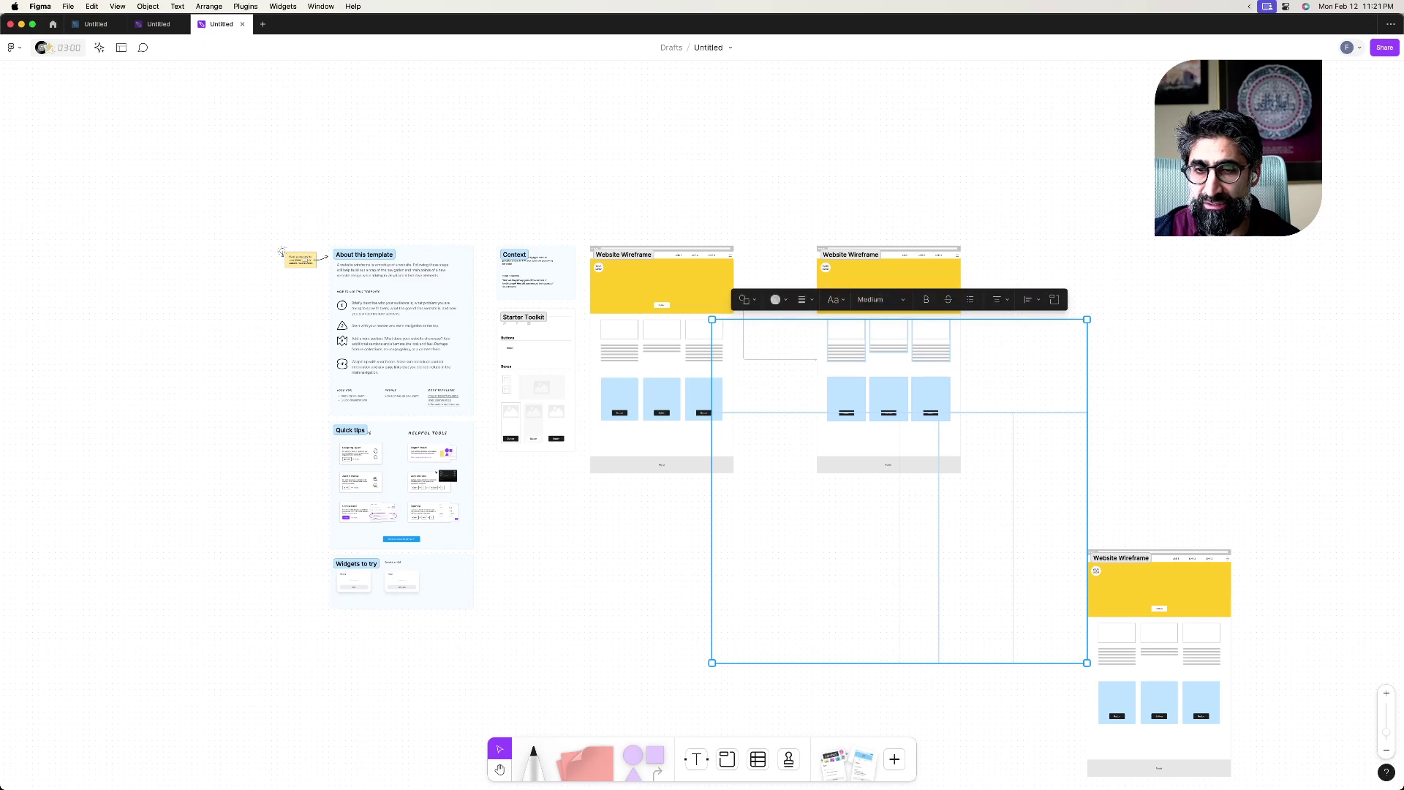
key("Escape")
key("Tab")
key("Escape")
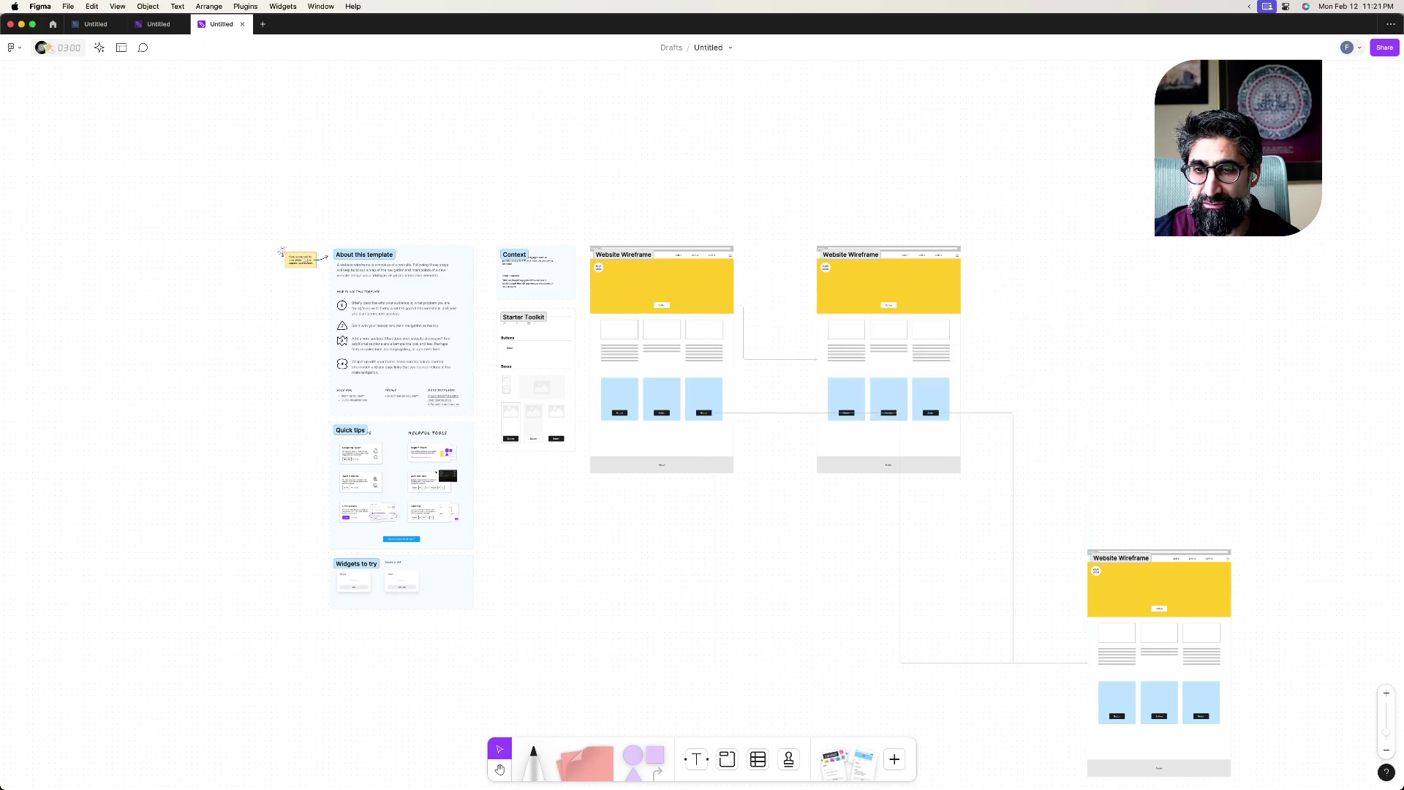
left_click_drag(888, 464, 936, 473)
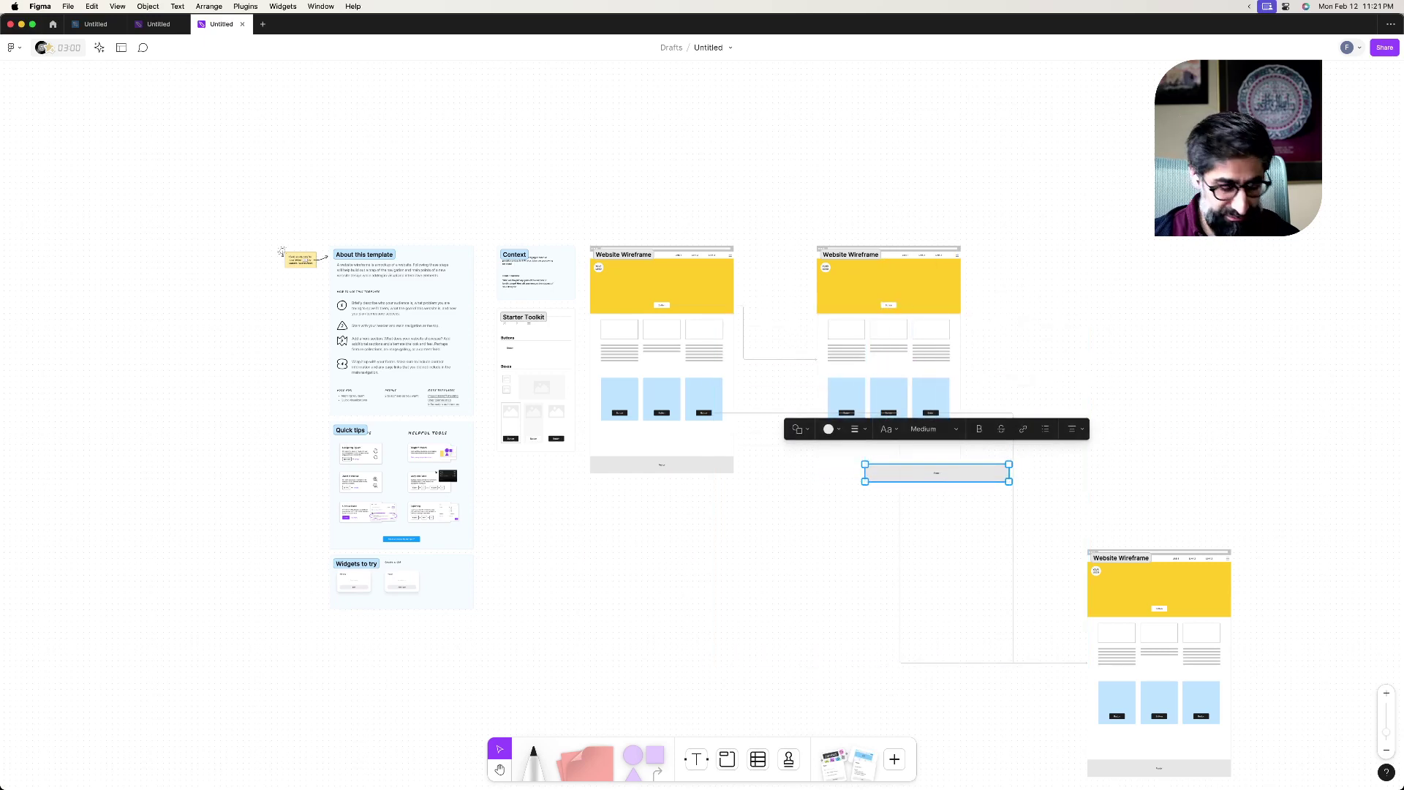
key("super+z")
key("Tab")
key("Tab")
key("Escape")
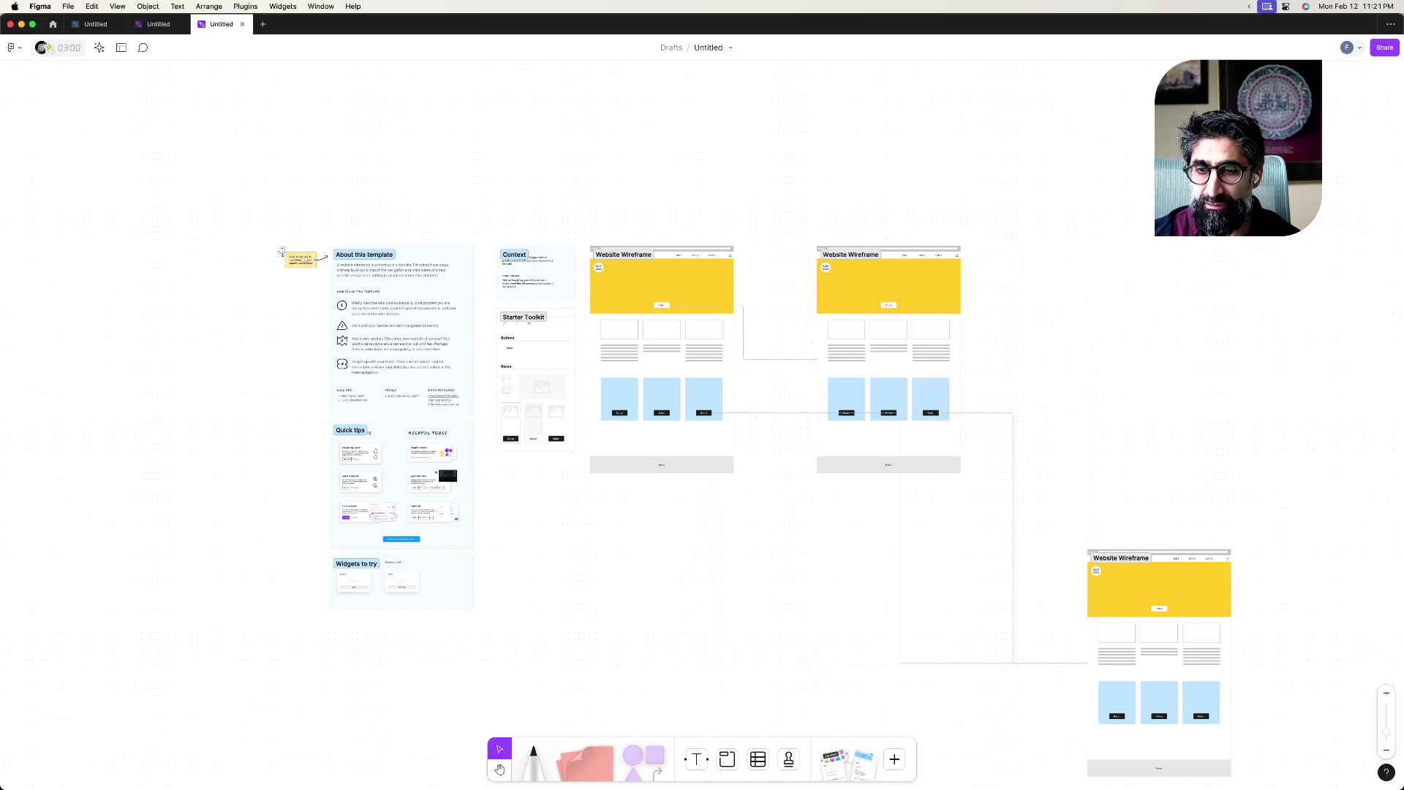
key("Escape")
key("Tab")
key("Tab")
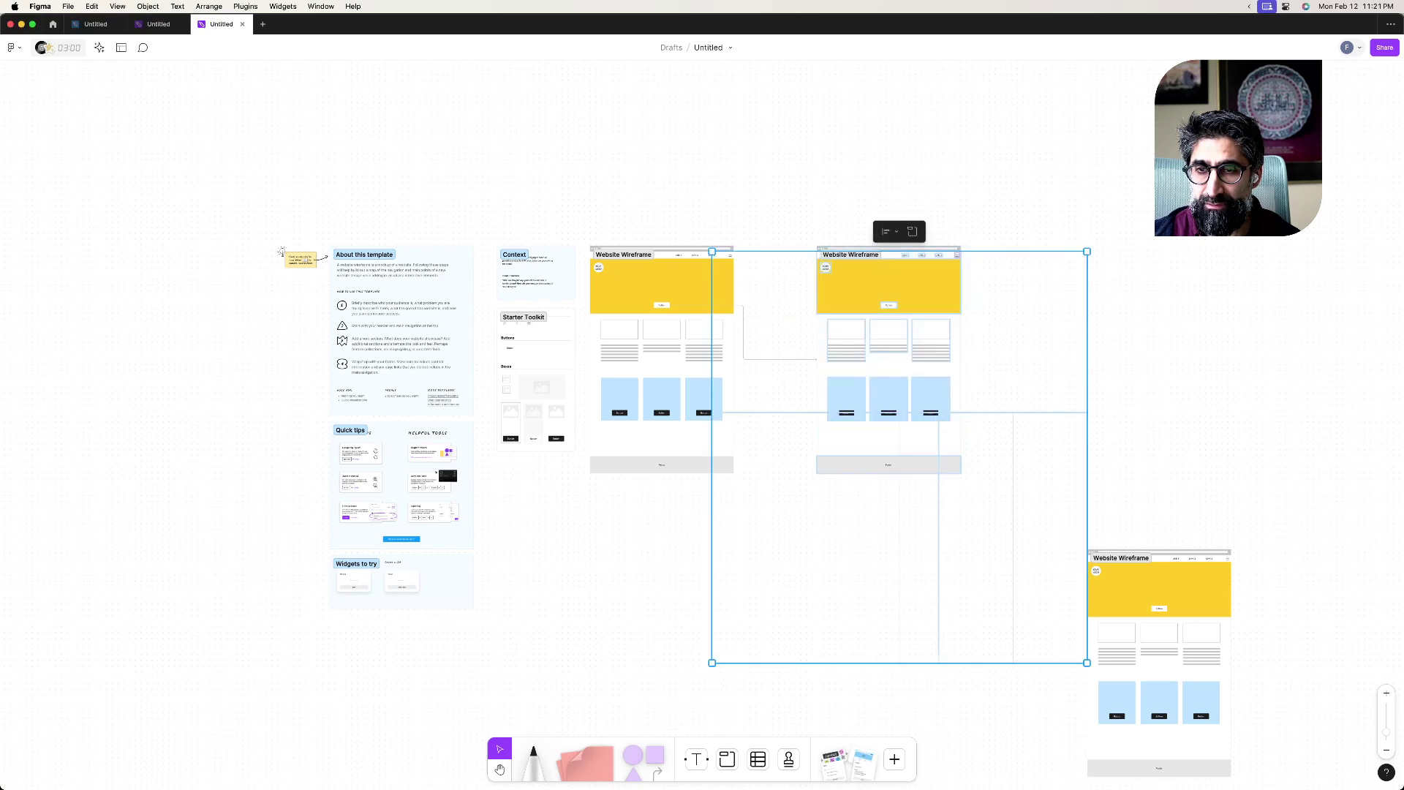
left_click_drag(888, 285, 967, 208)
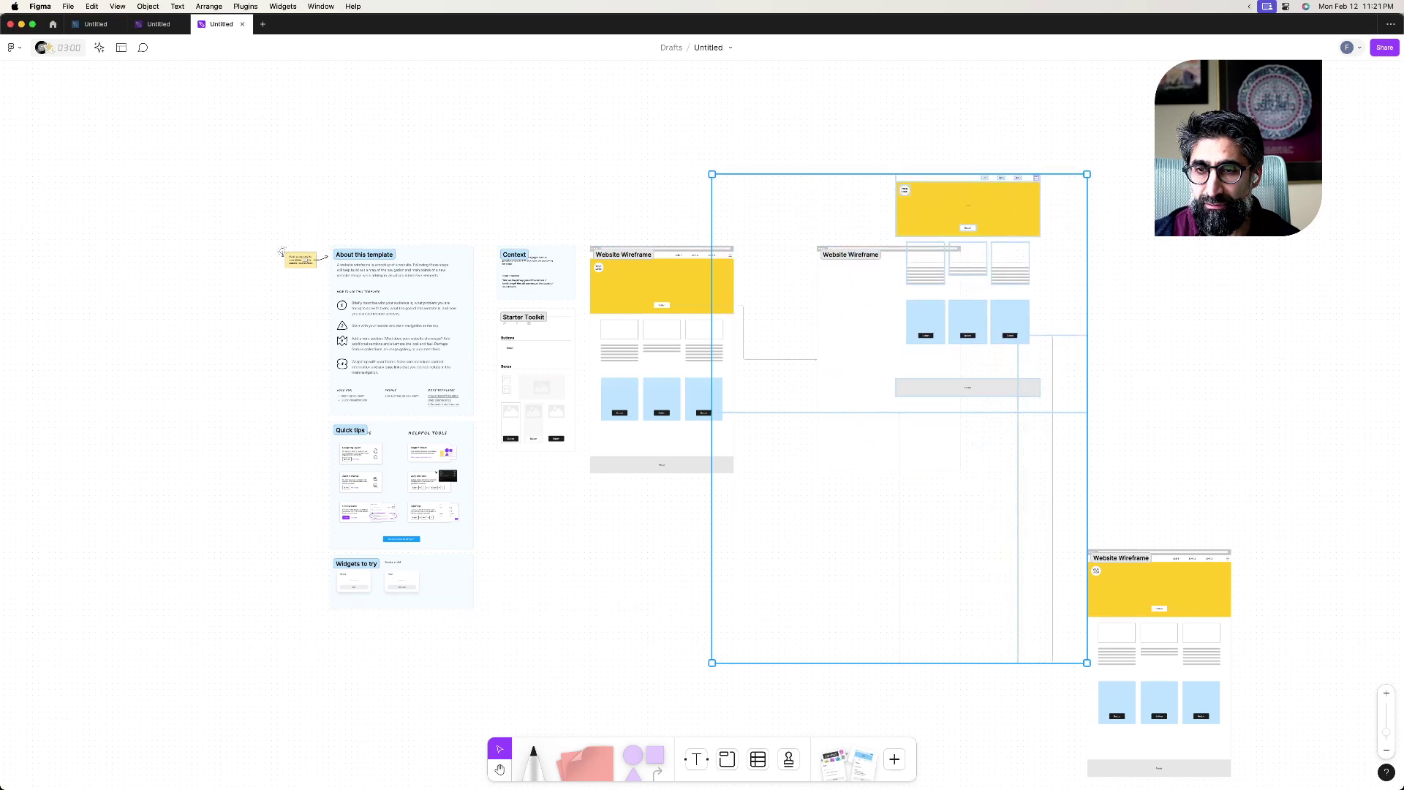
key("super+z")
key("Escape")
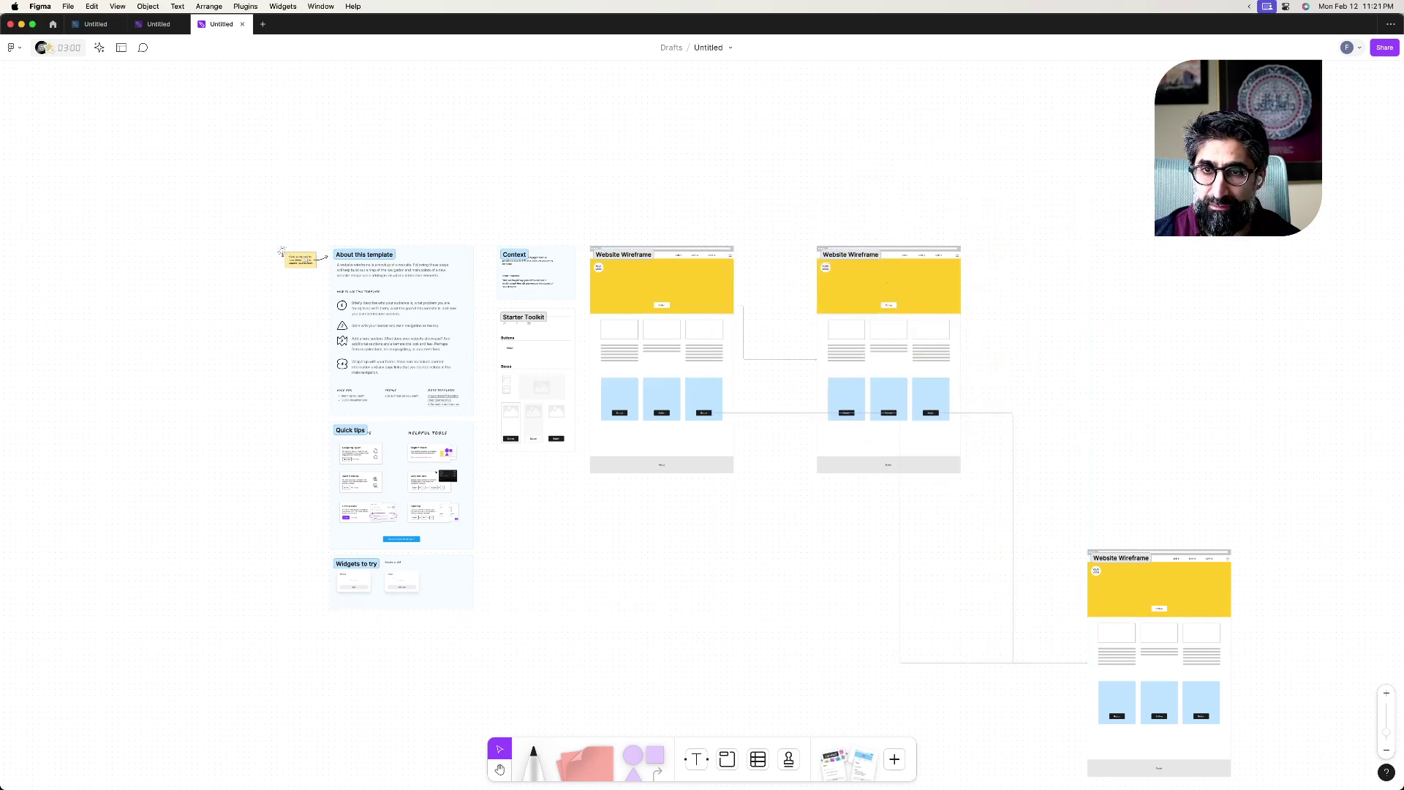
- Move the whole second Website Wireframe section up and slightly right, so it sits higher than the first wireframe
key("Tab")
key("Tab")
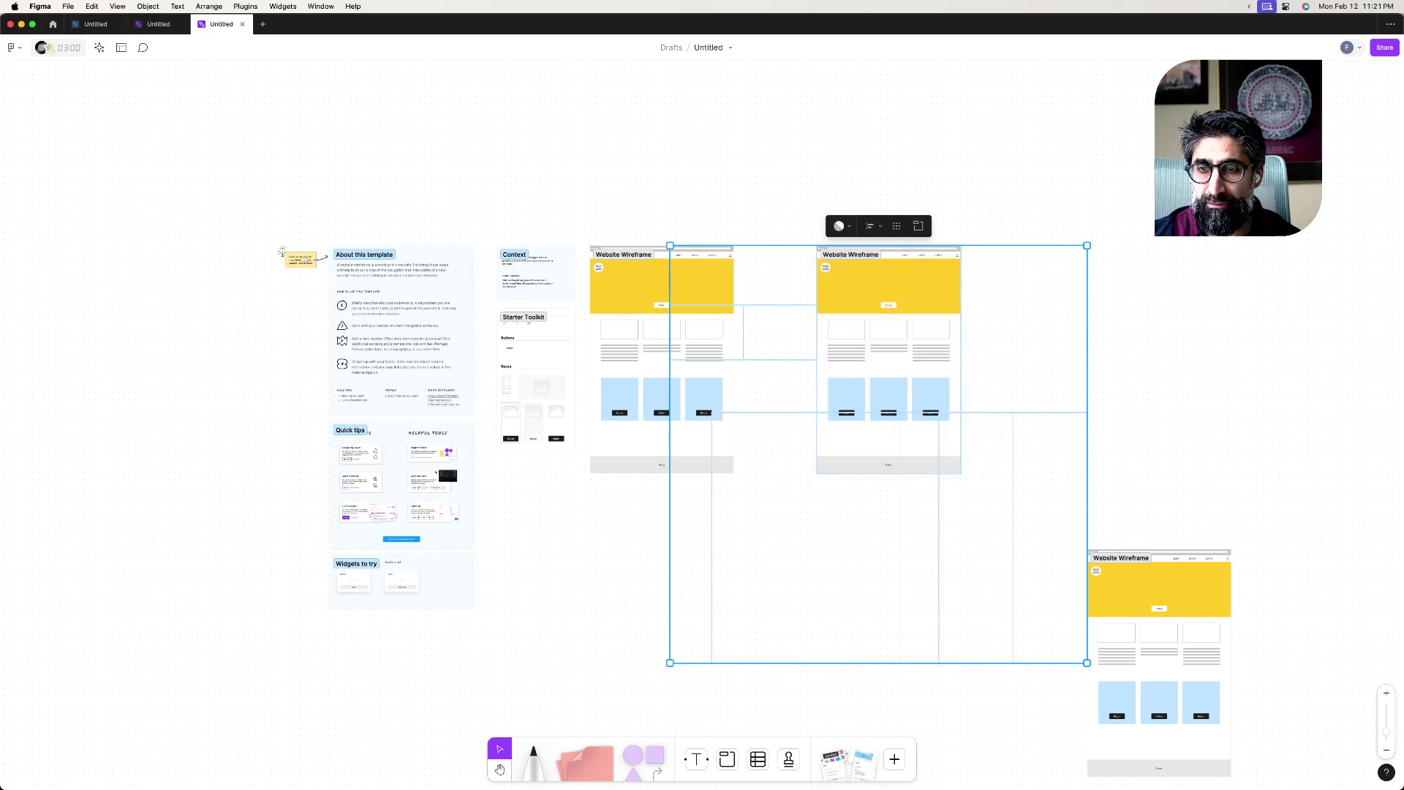
left_click_drag(889, 359, 951, 236)
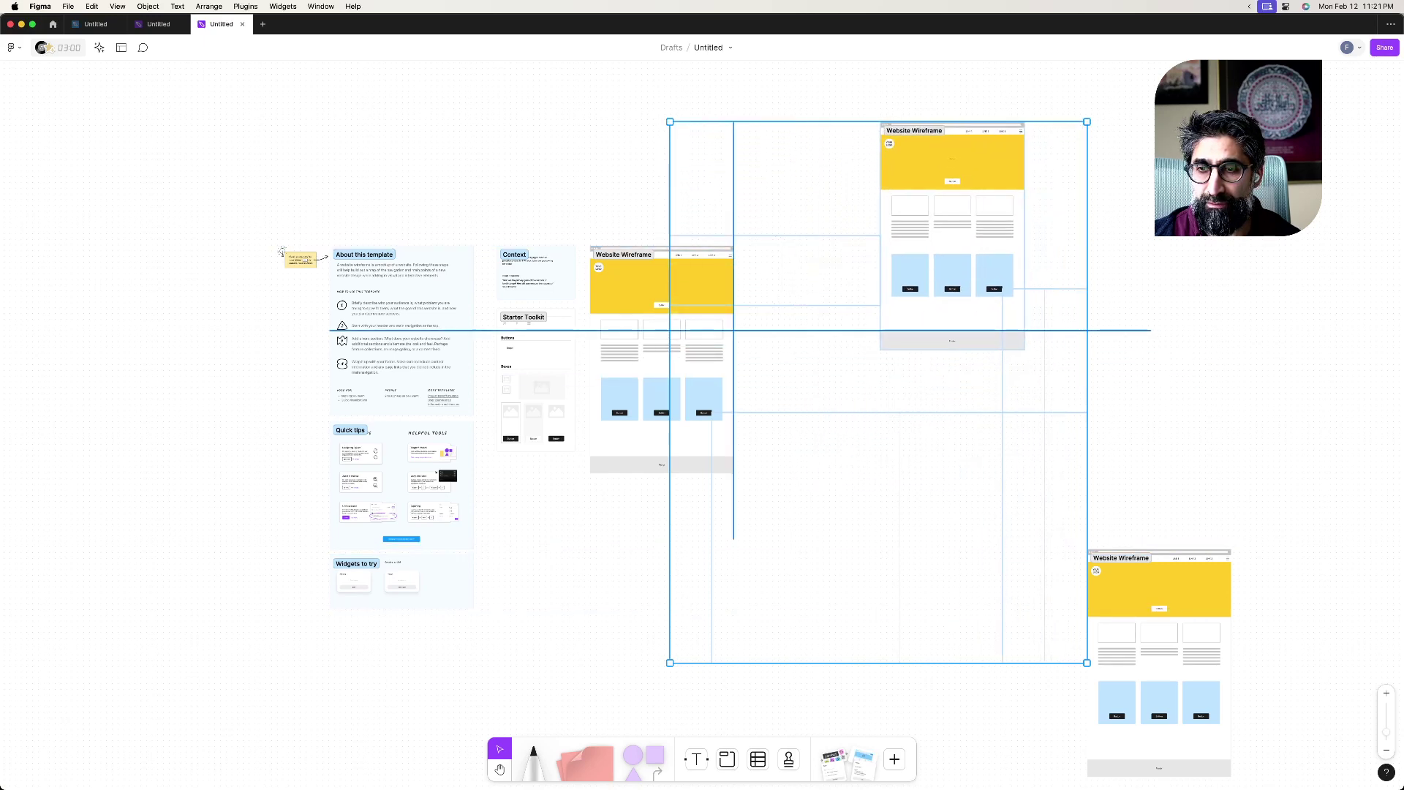
key("Escape")
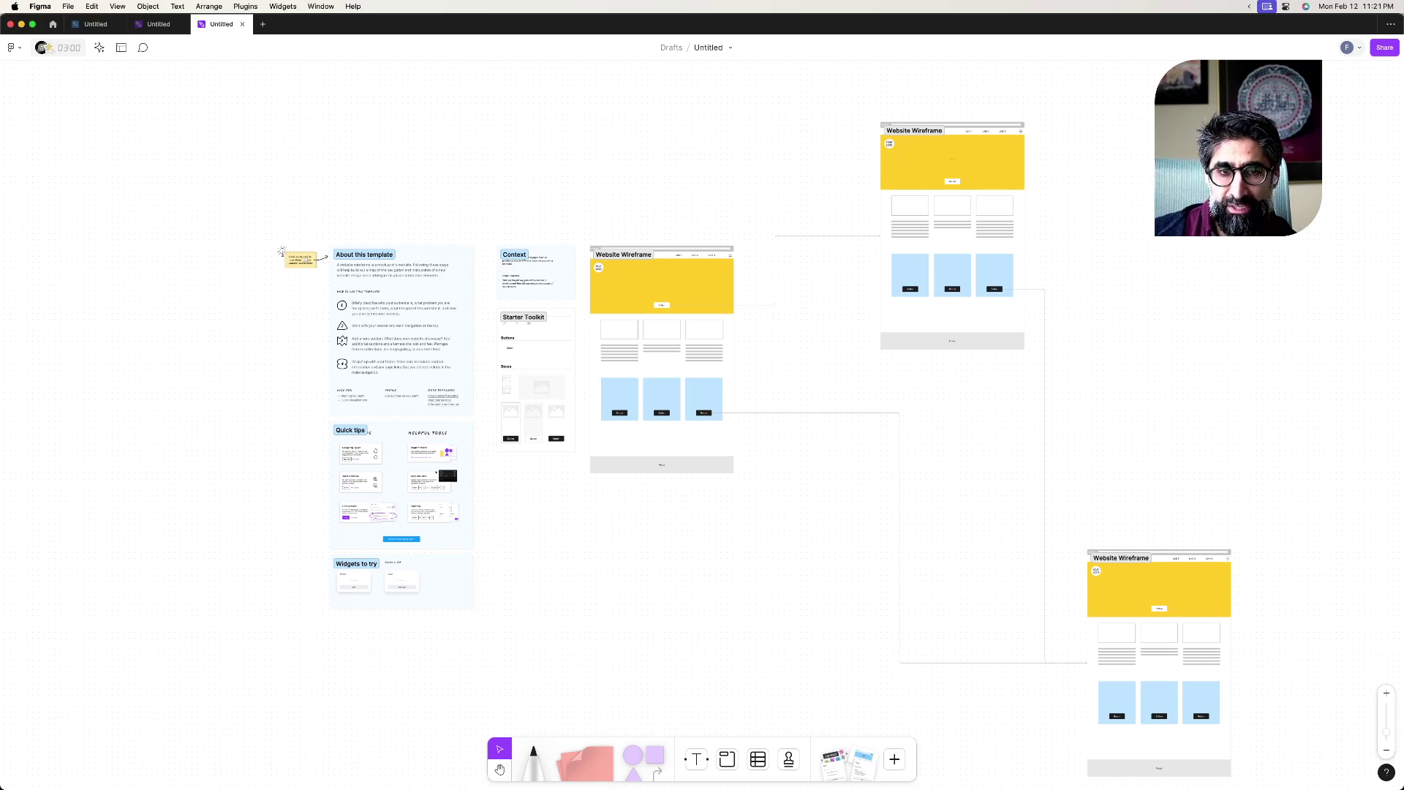
scroll(627, 424, "up", 3)
scroll(626, 424, "down", 5)
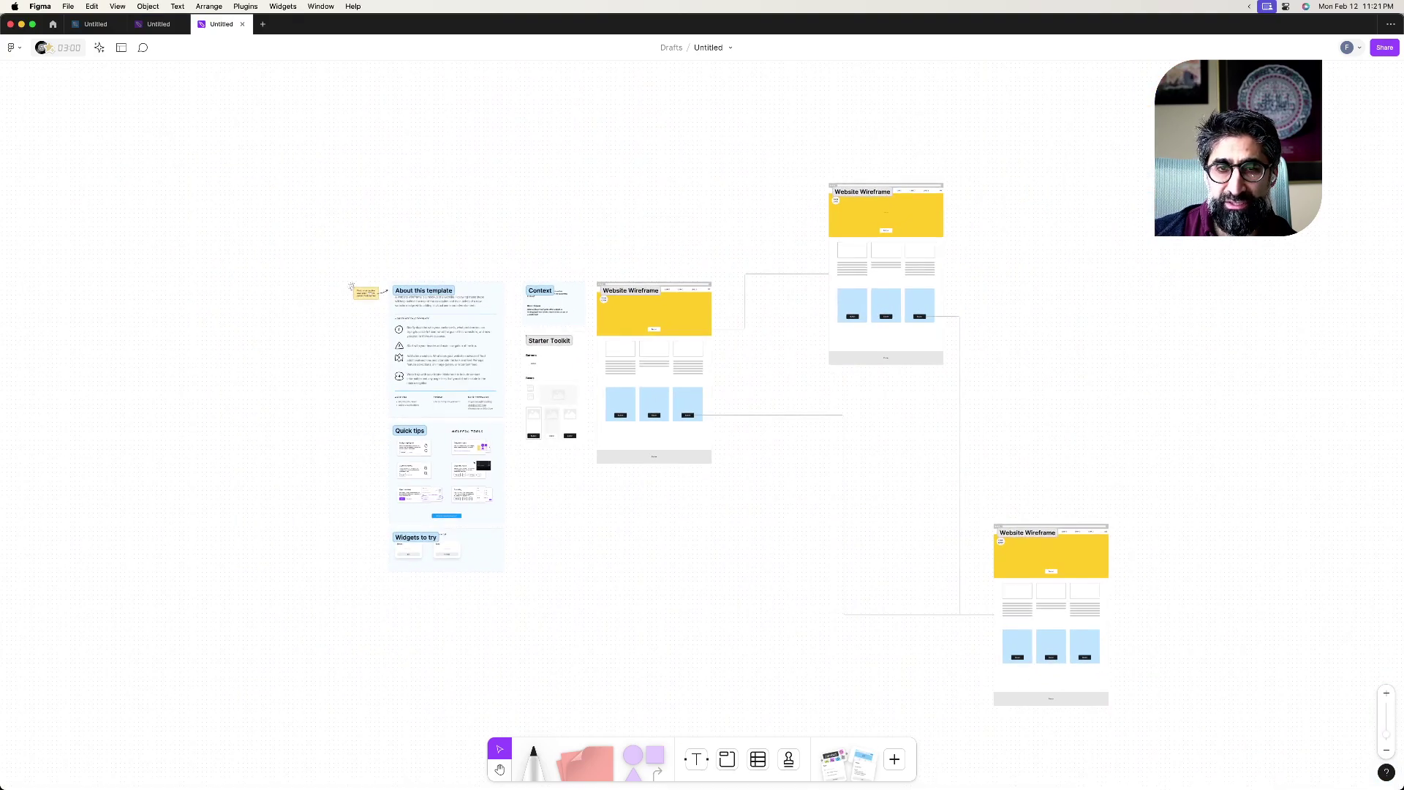
scroll(582, 409, "up", 10)
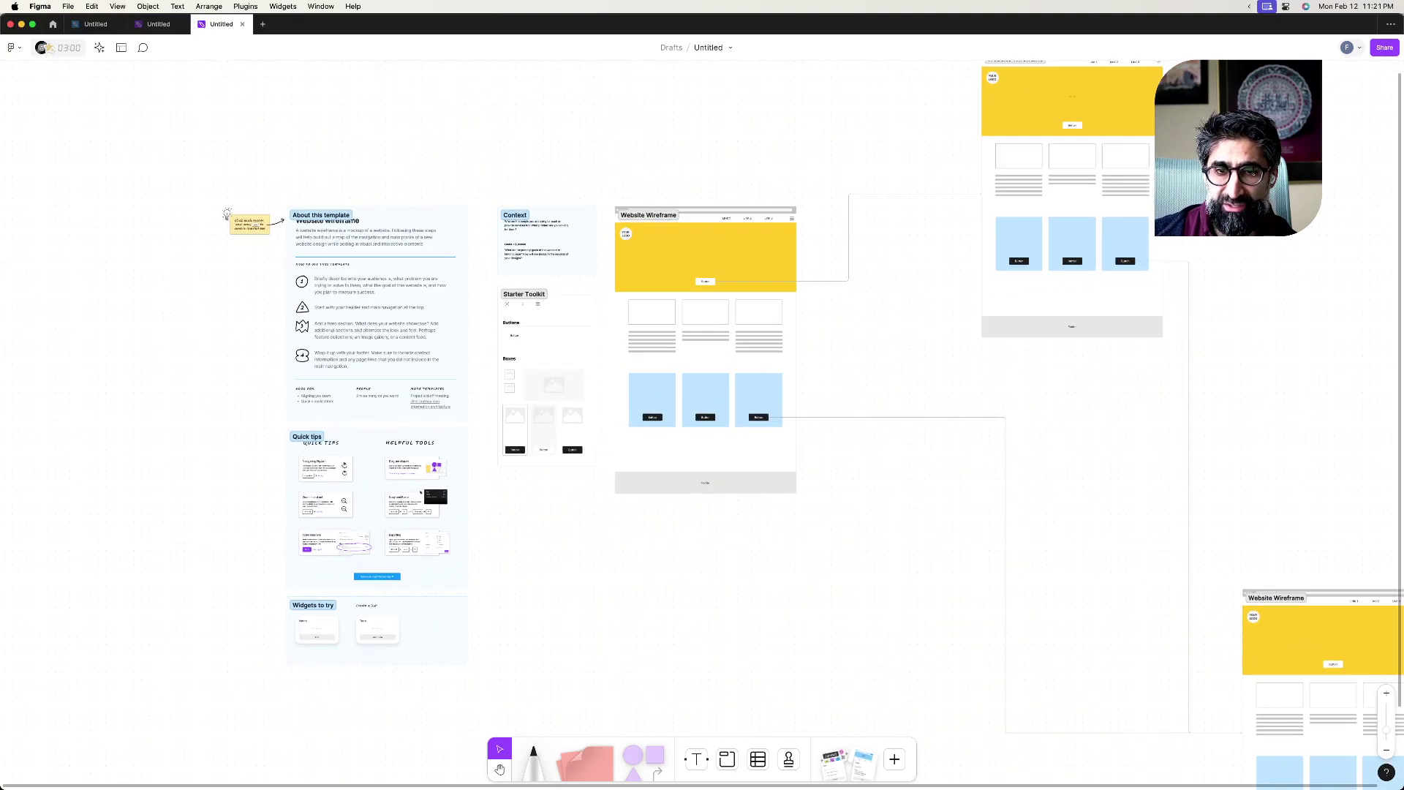
scroll(702, 424, "up", 4)
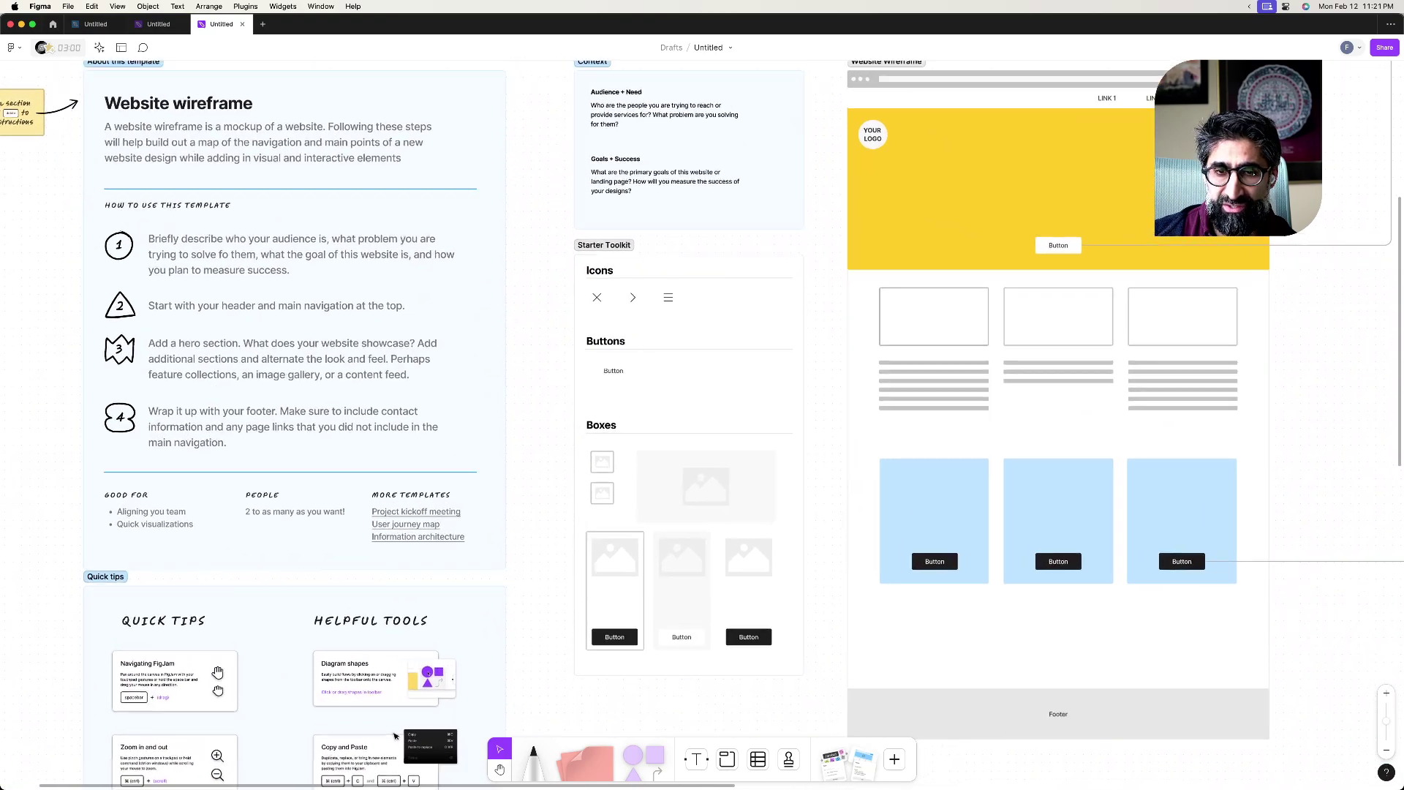
scroll(702, 424, "down", 3)
scroll(610, 432, "down", 5)
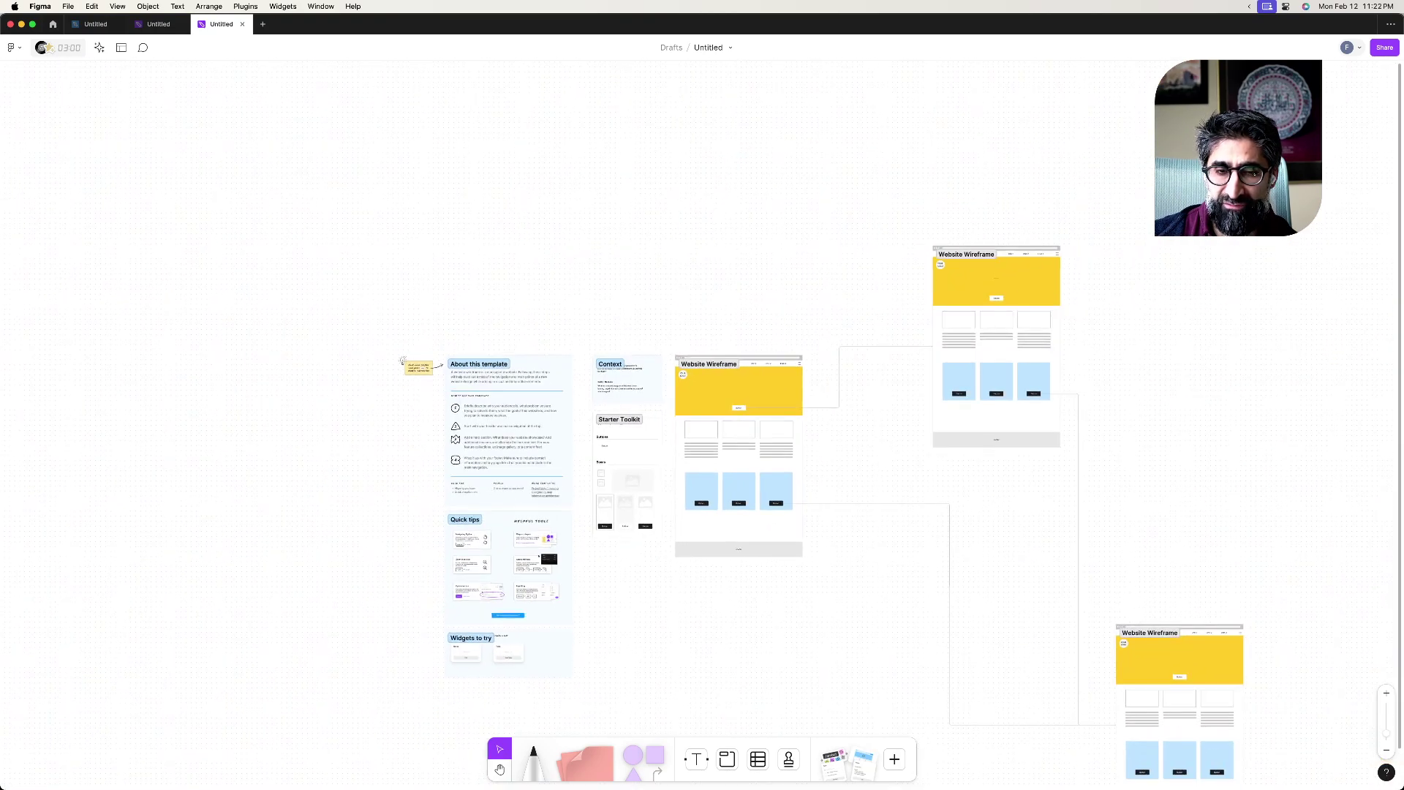